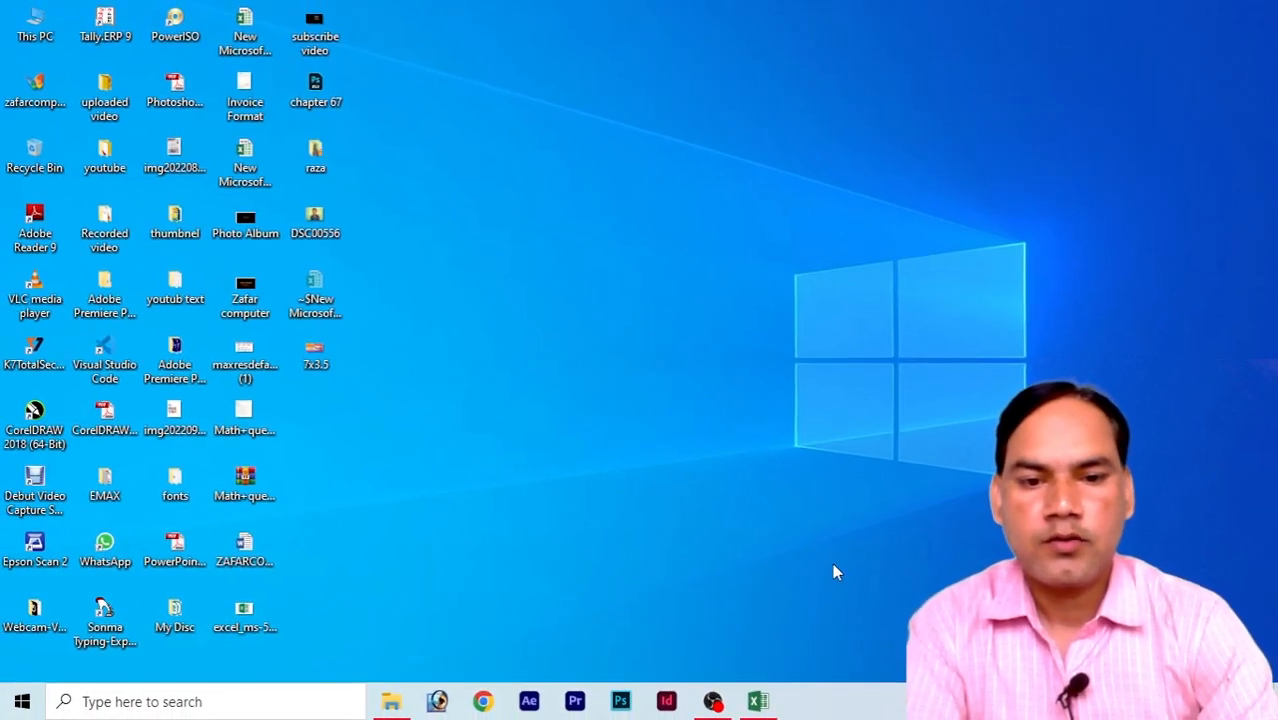
Switch to the open Excel workbook and enter 500 in cell C3 and 340 in cell D3 of Sheet5.
{"action": "left_click", "coordinate": [757, 703]}
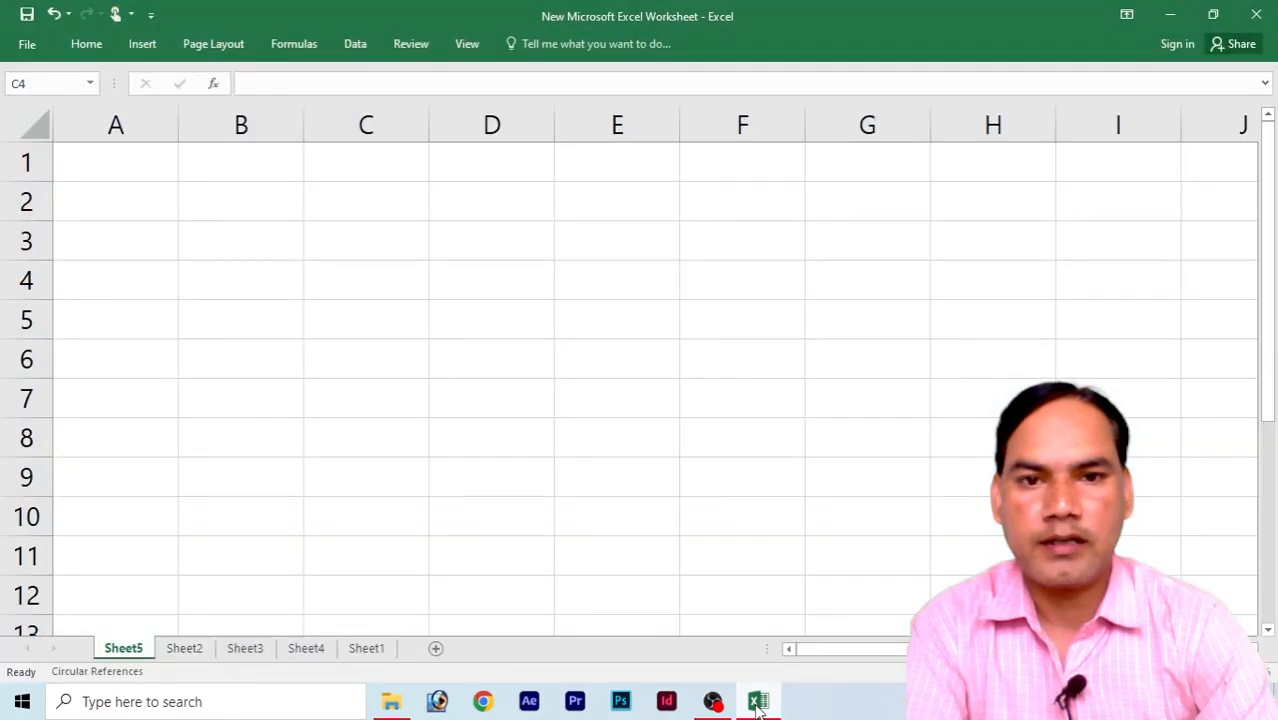
{"action": "left_click", "coordinate": [379, 247]}
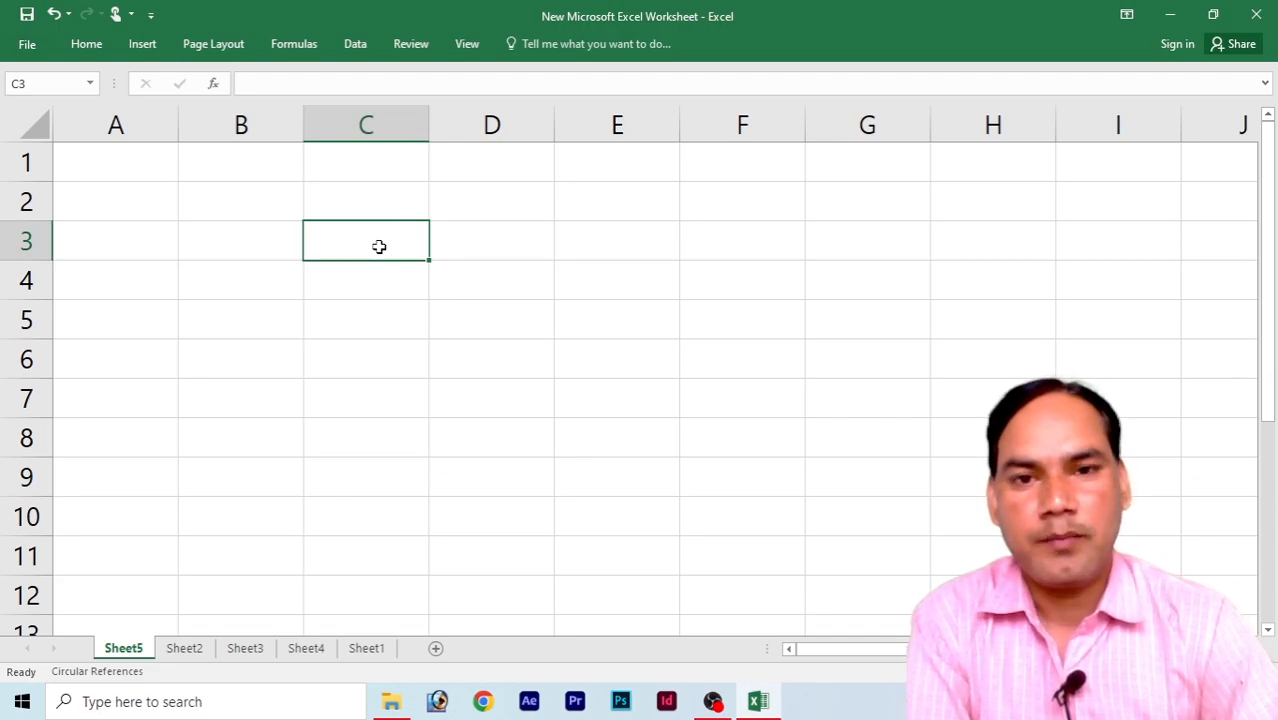
{"action": "left_click", "coordinate": [455, 249]}
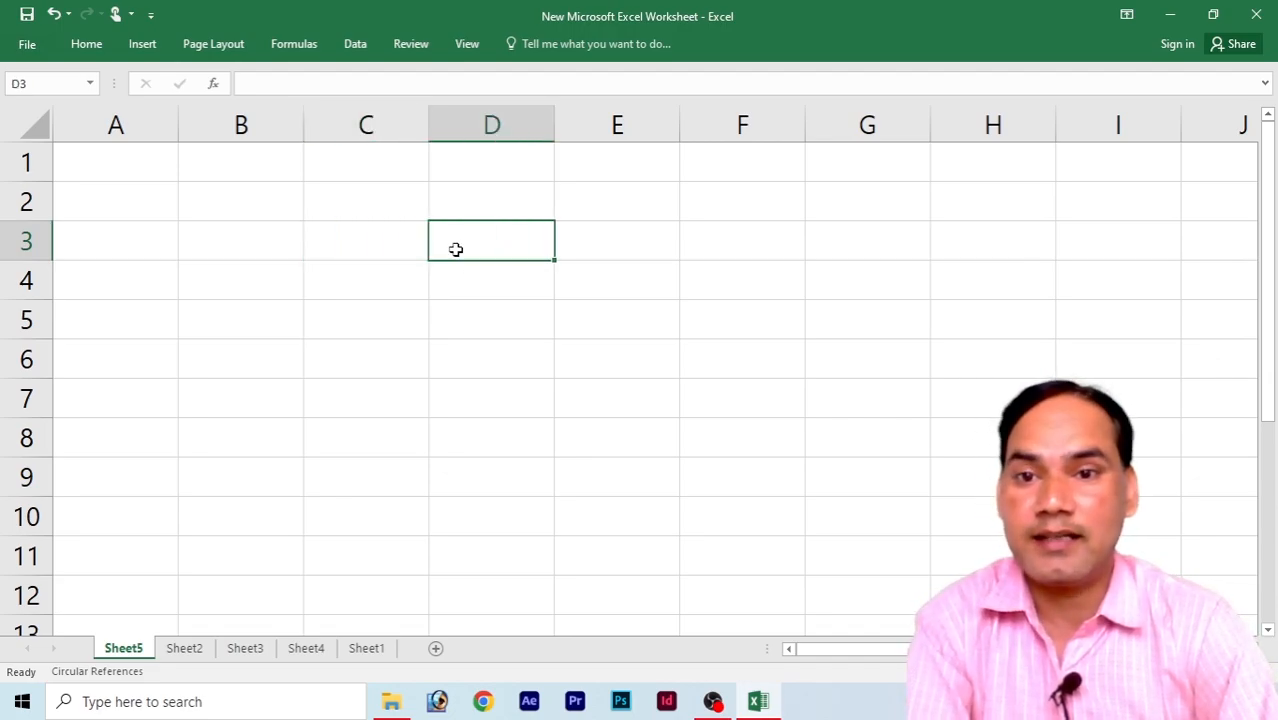
{"action": "left_click", "coordinate": [368, 244]}
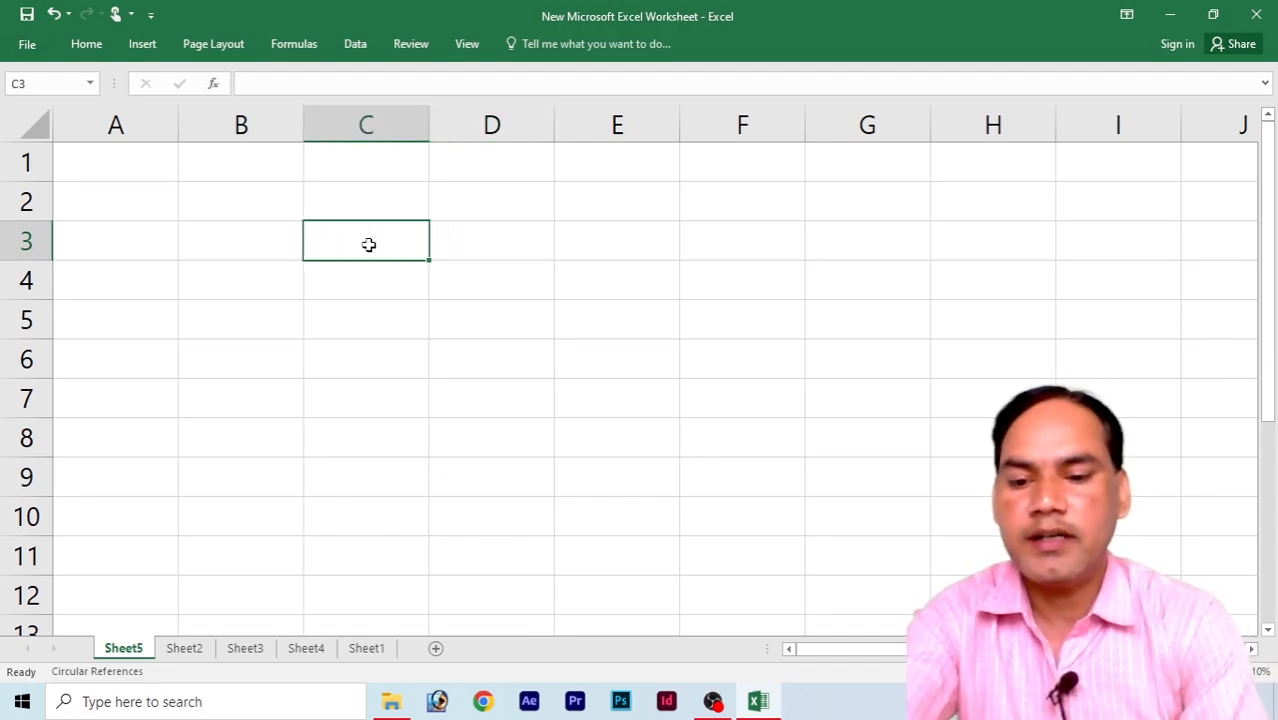
{"action": "type", "text": "500"}
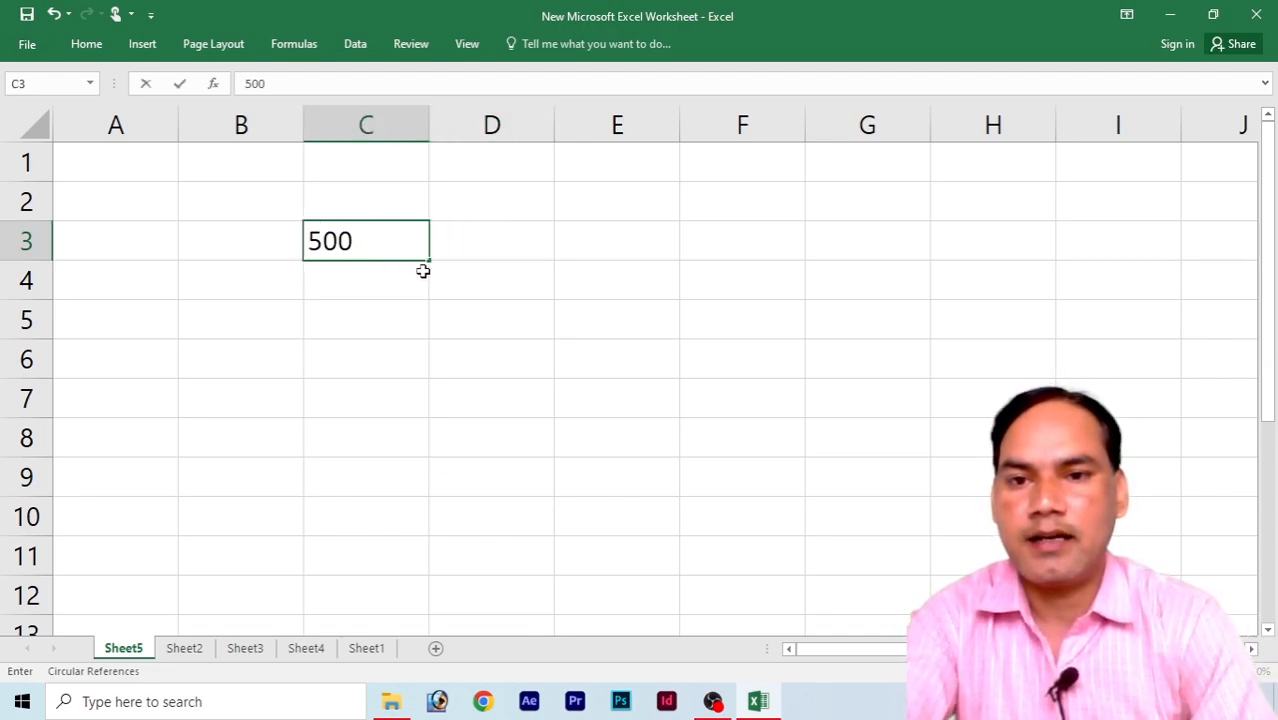
{"action": "left_click", "coordinate": [445, 314]}
{"action": "left_click", "coordinate": [478, 230]}
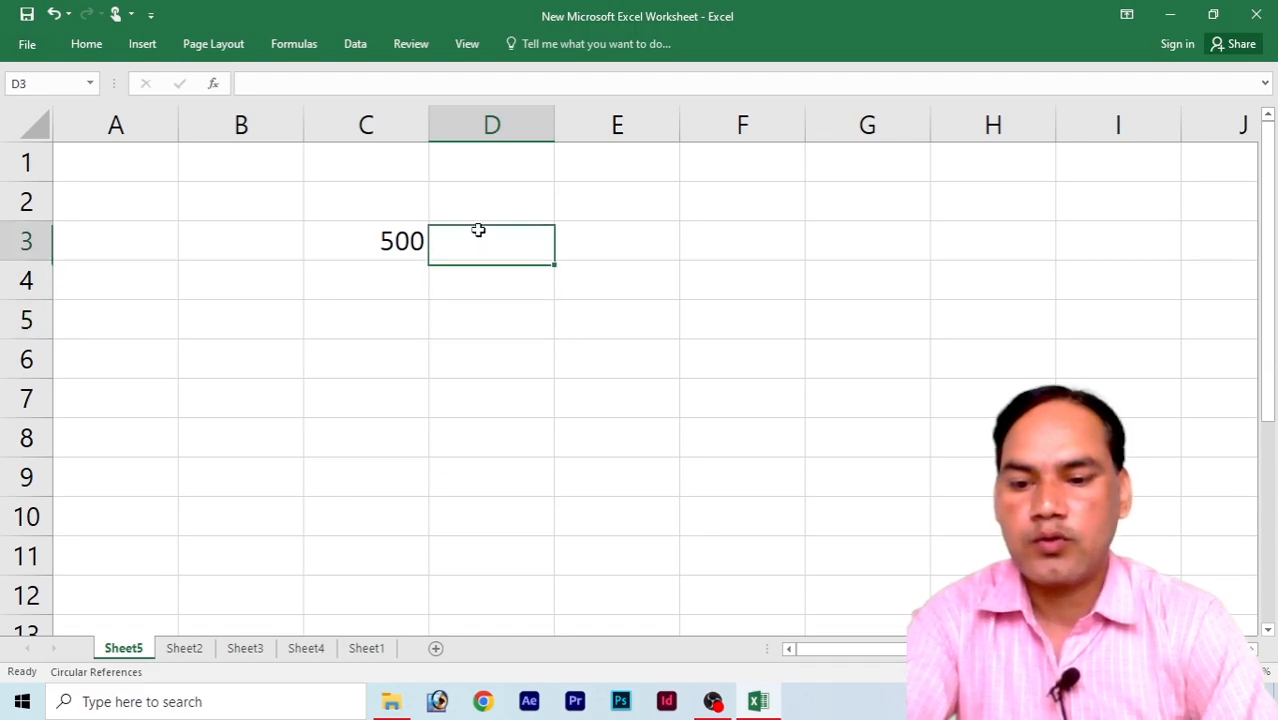
{"action": "type", "text": "340"}
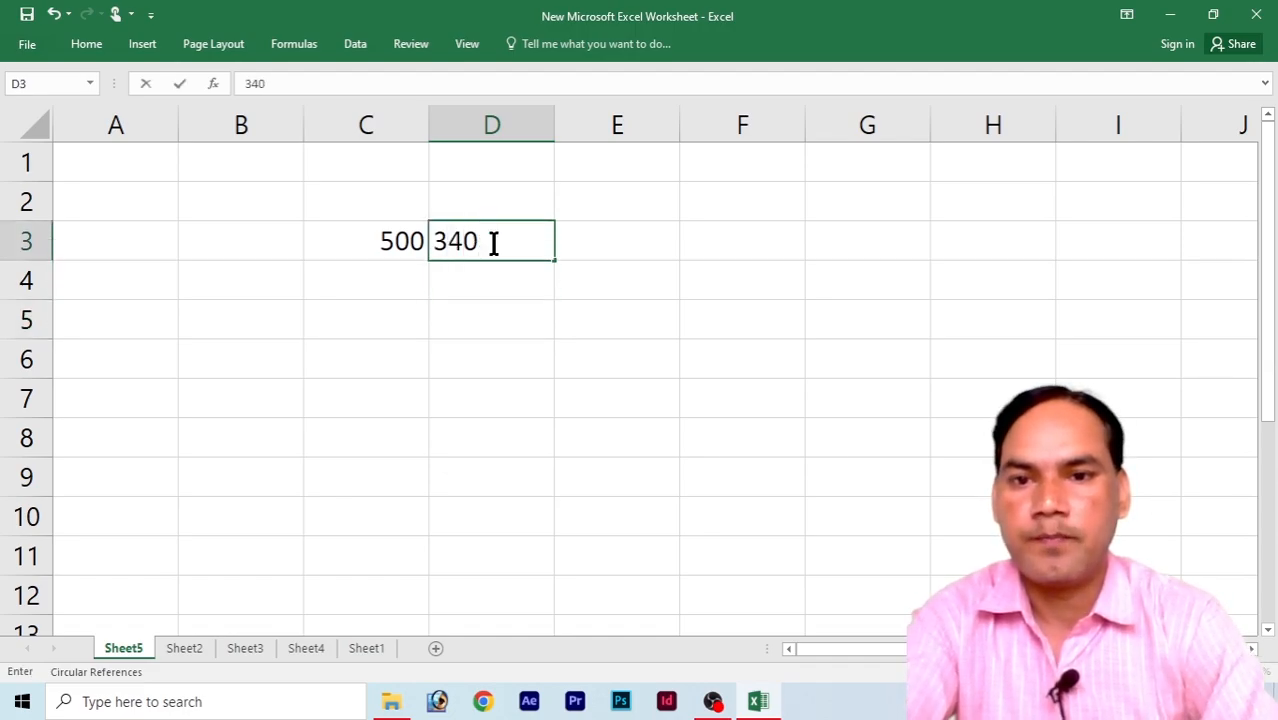
{"action": "left_click", "coordinate": [579, 317]}
Calculate D3 as a percentage of C3 in cell D6 with the formula =D3/C3*100.
{"action": "left_click", "coordinate": [495, 357]}
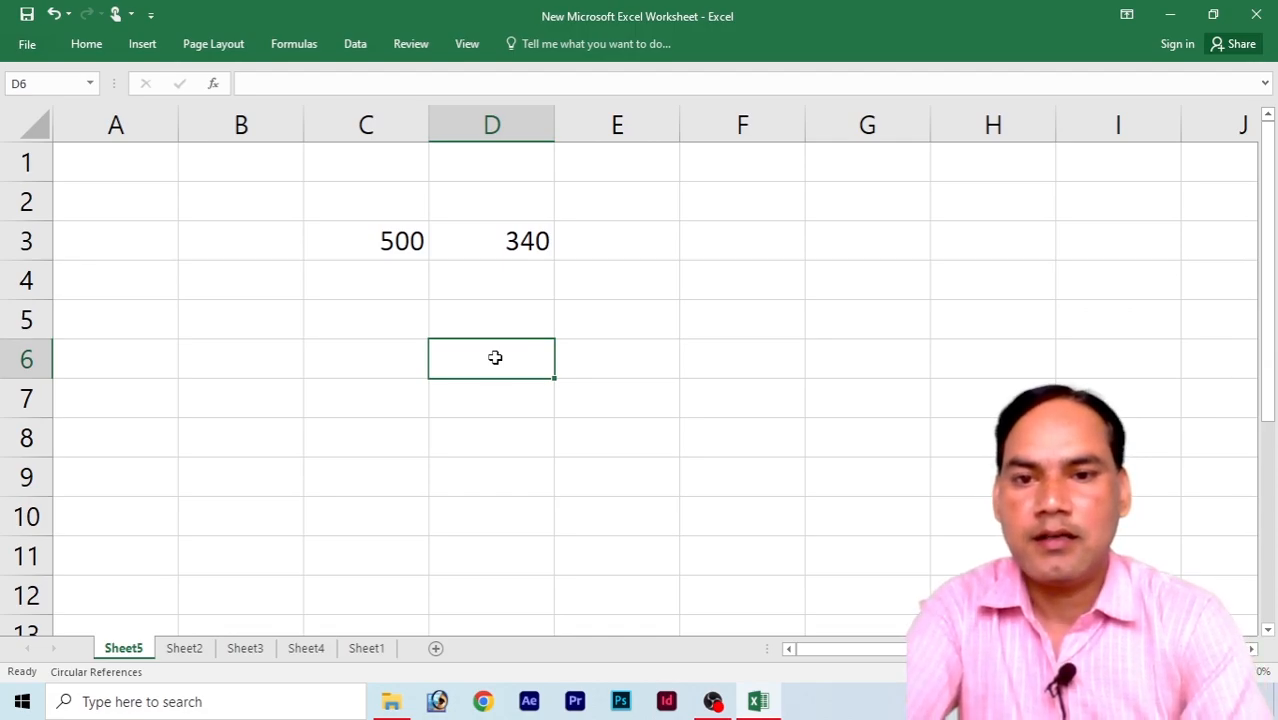
{"action": "type", "text": "="}
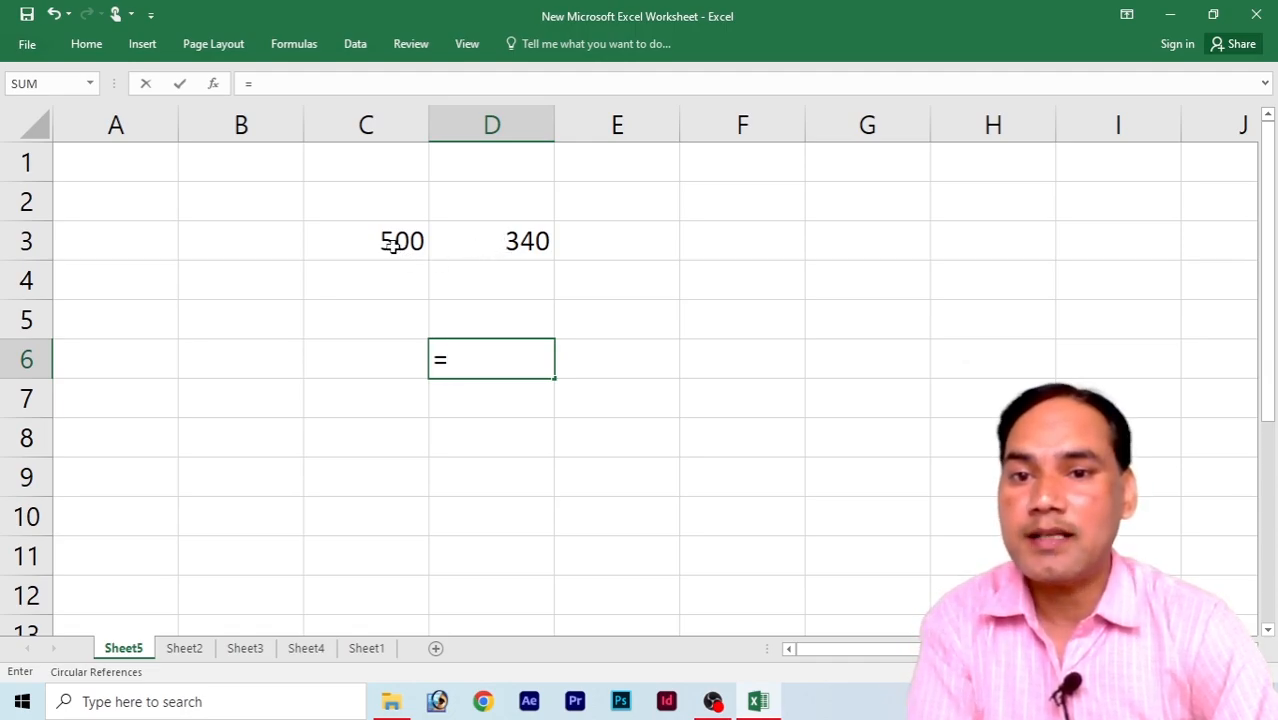
{"action": "left_click", "coordinate": [512, 242]}
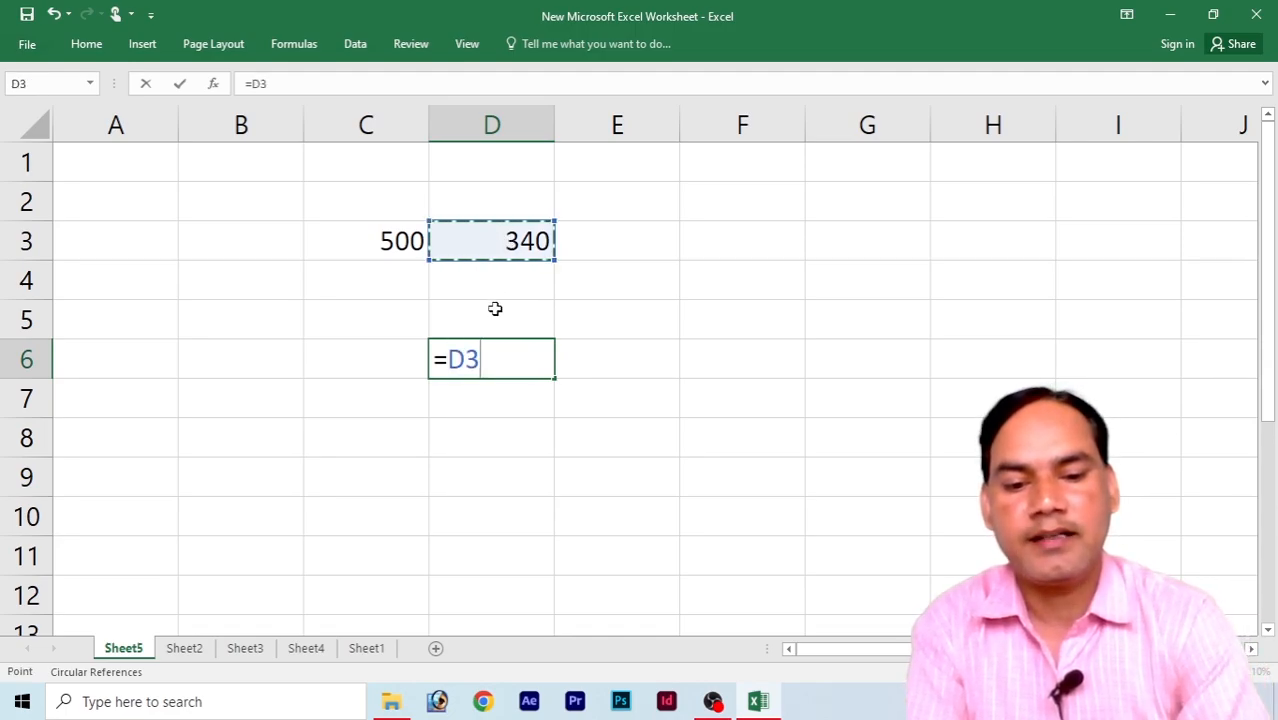
{"action": "type", "text": "/"}
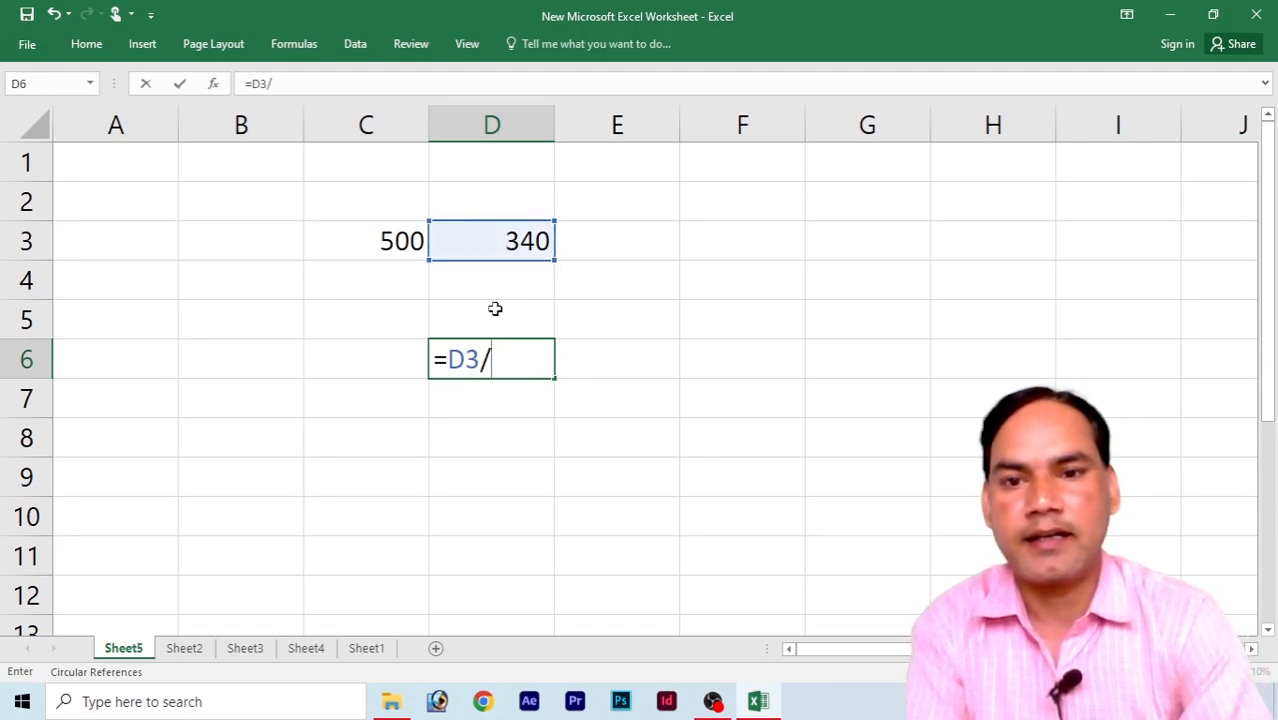
{"action": "left_click", "coordinate": [393, 242]}
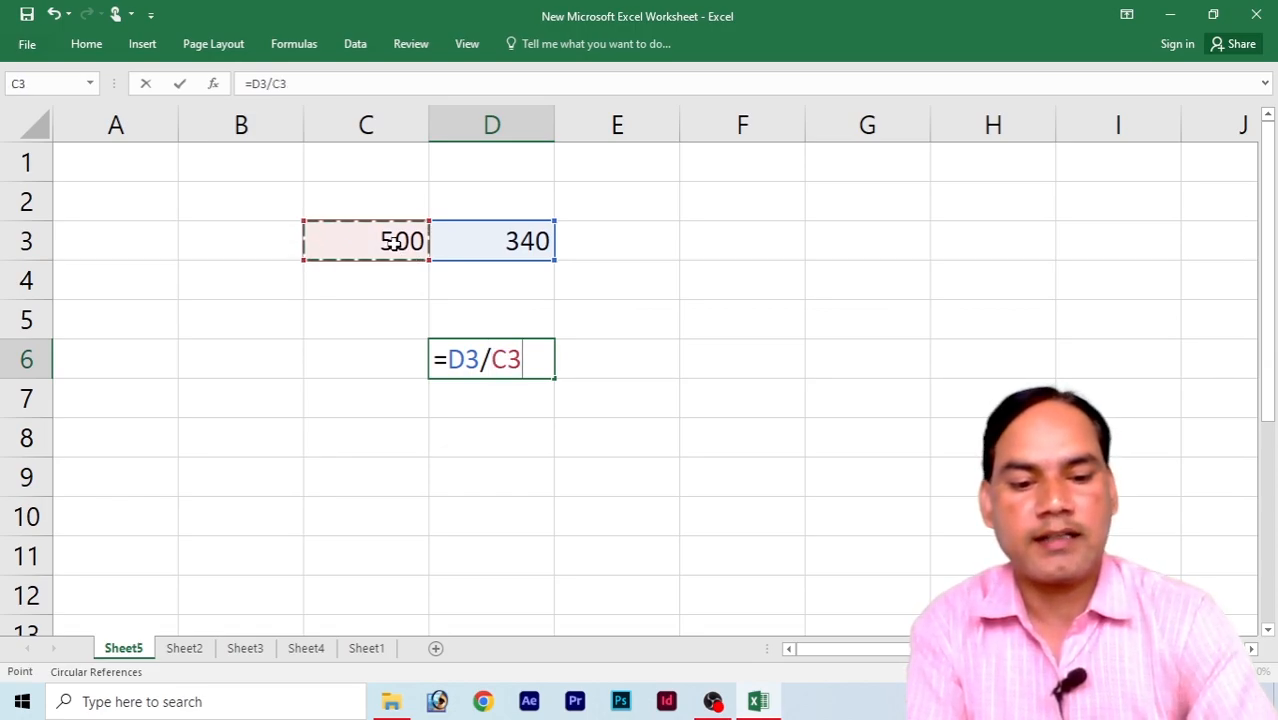
{"action": "type", "text": "*"}
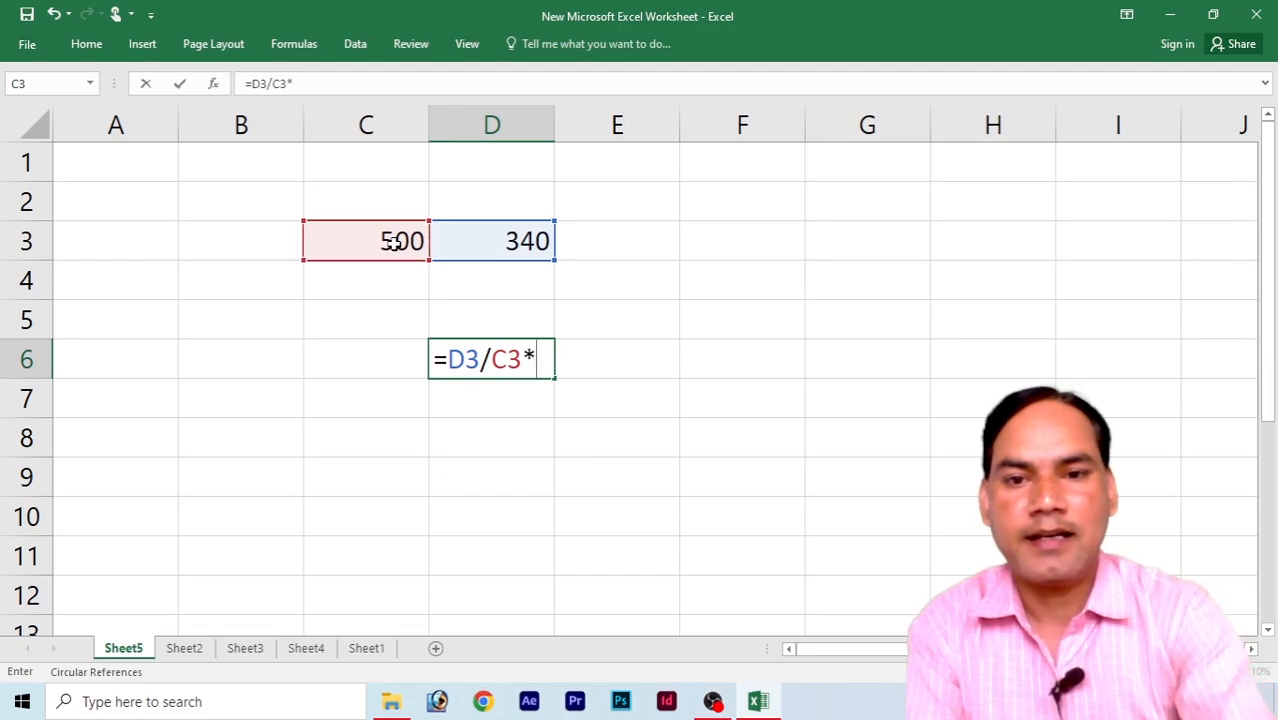
{"action": "type", "text": "100"}
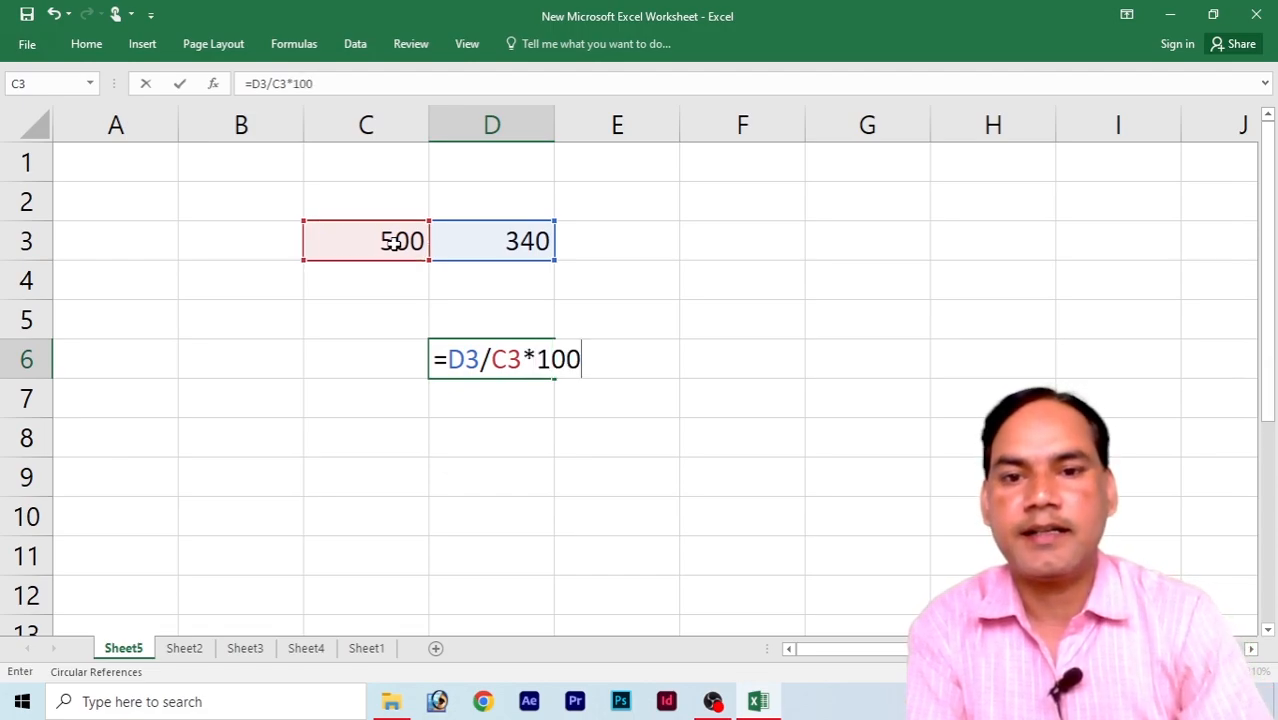
{"action": "key", "text": "Return"}
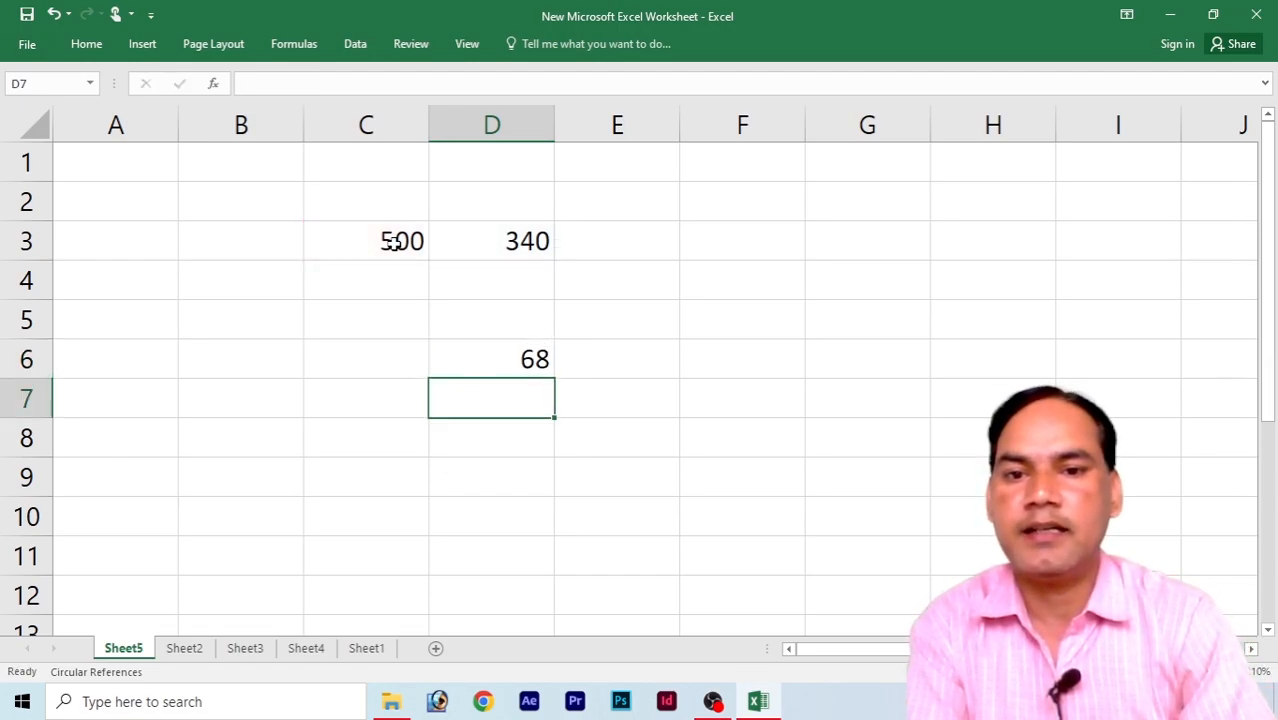
{"action": "left_click", "coordinate": [501, 358]}
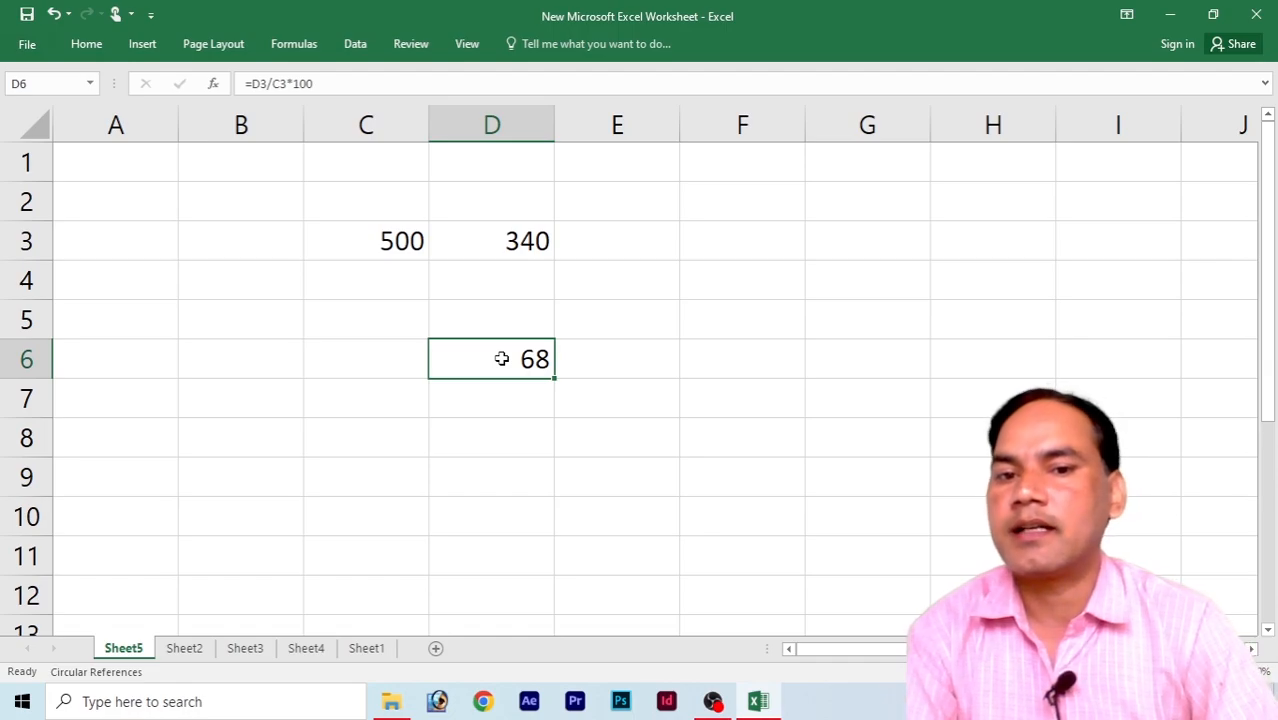
Calculate a percentage from direct numbers in cell D8 with the formula =300/500*100.
{"action": "left_click", "coordinate": [505, 443]}
{"action": "type", "text": "="}
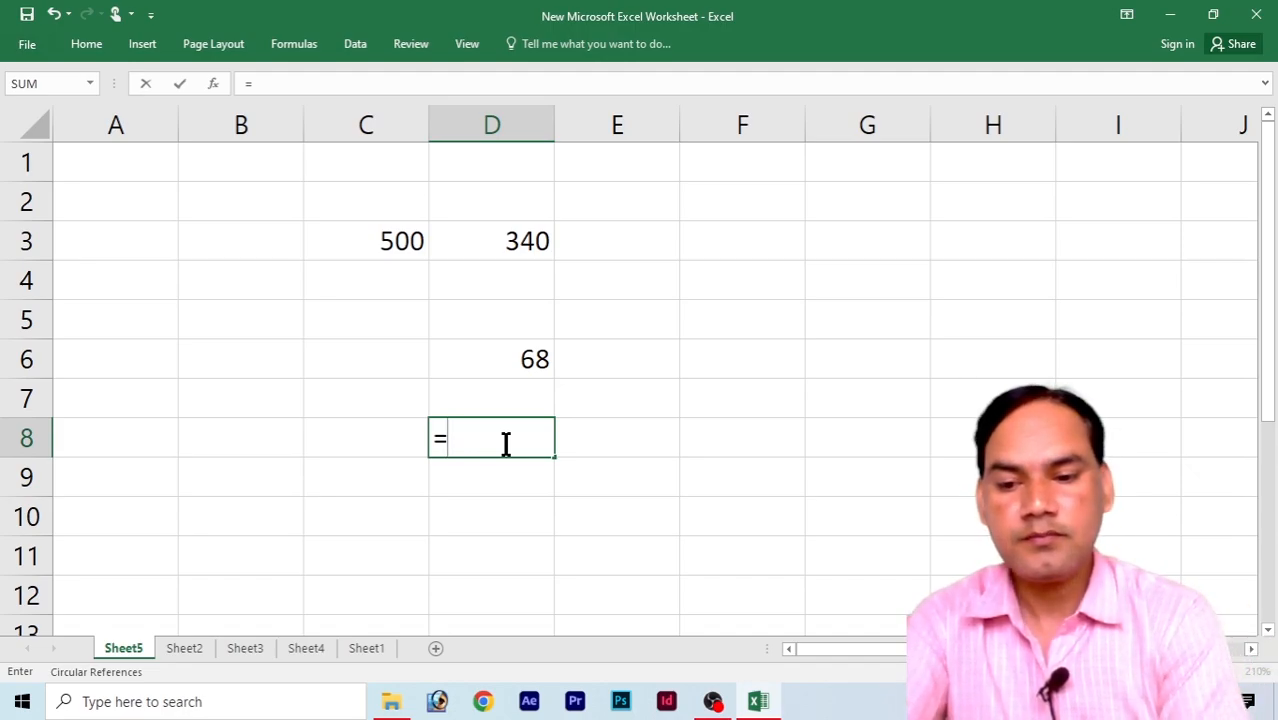
{"action": "type", "text": "3"}
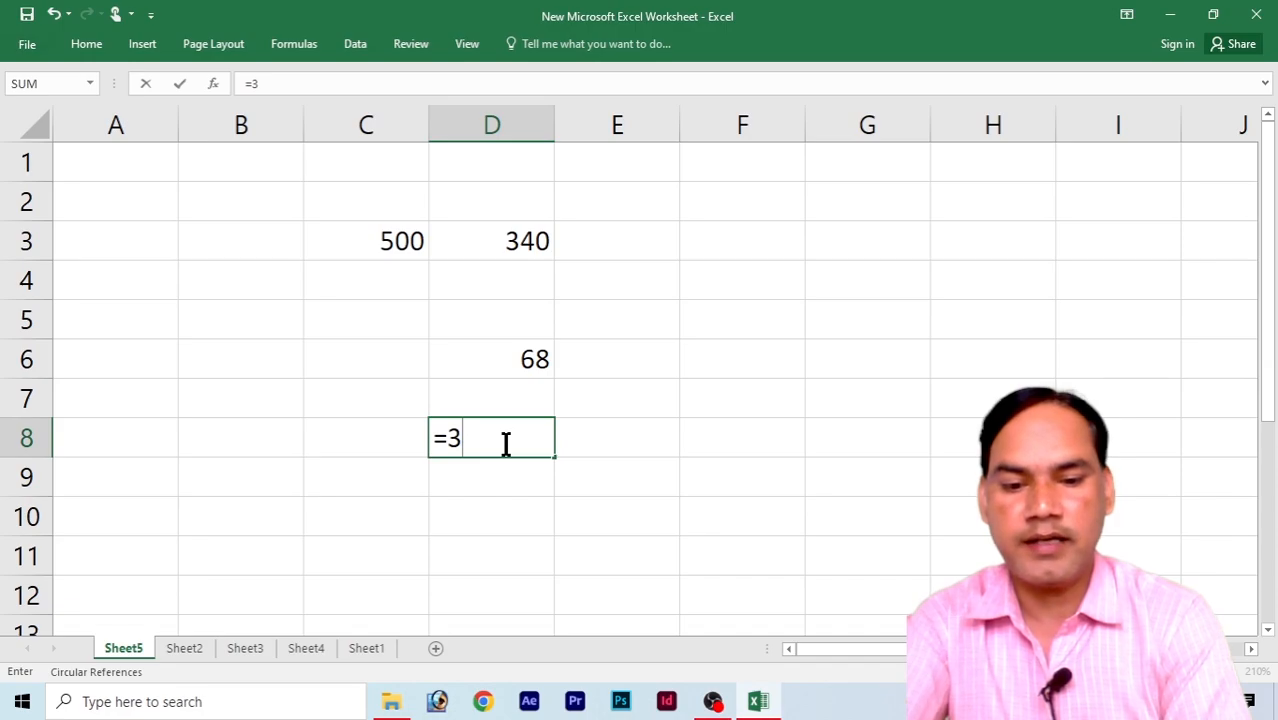
{"action": "type", "text": "00"}
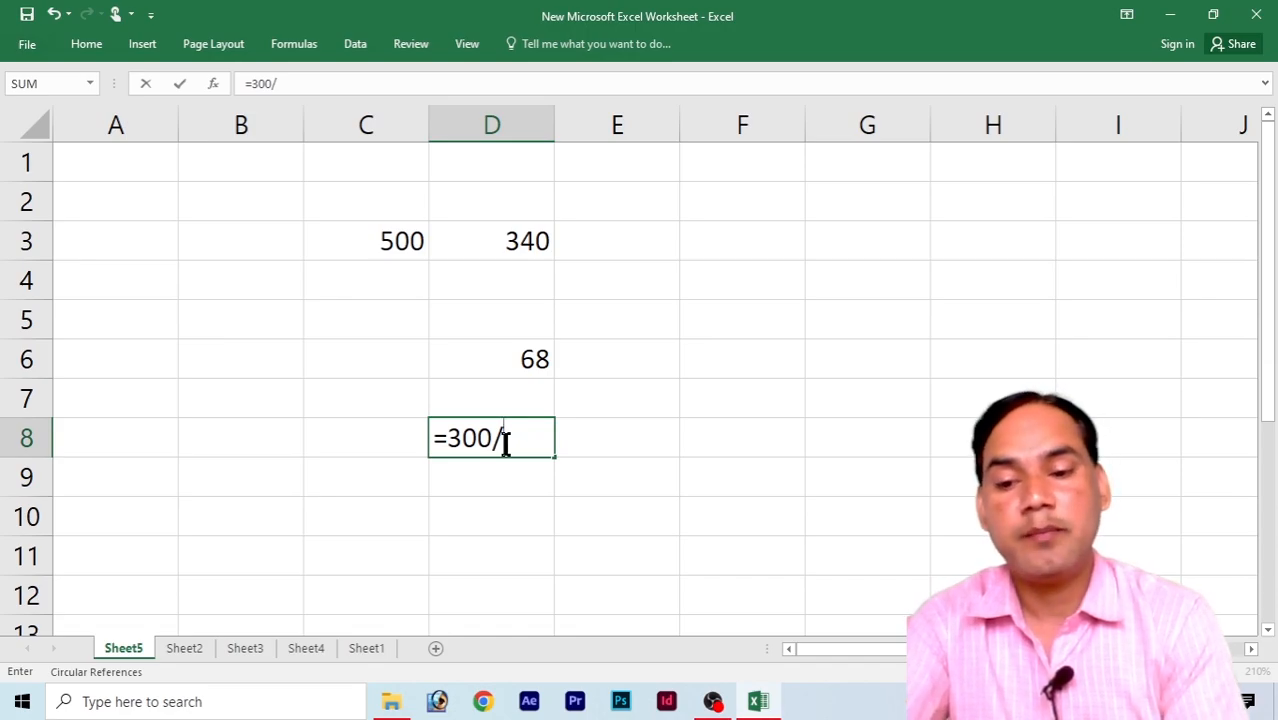
{"action": "type", "text": "/500"}
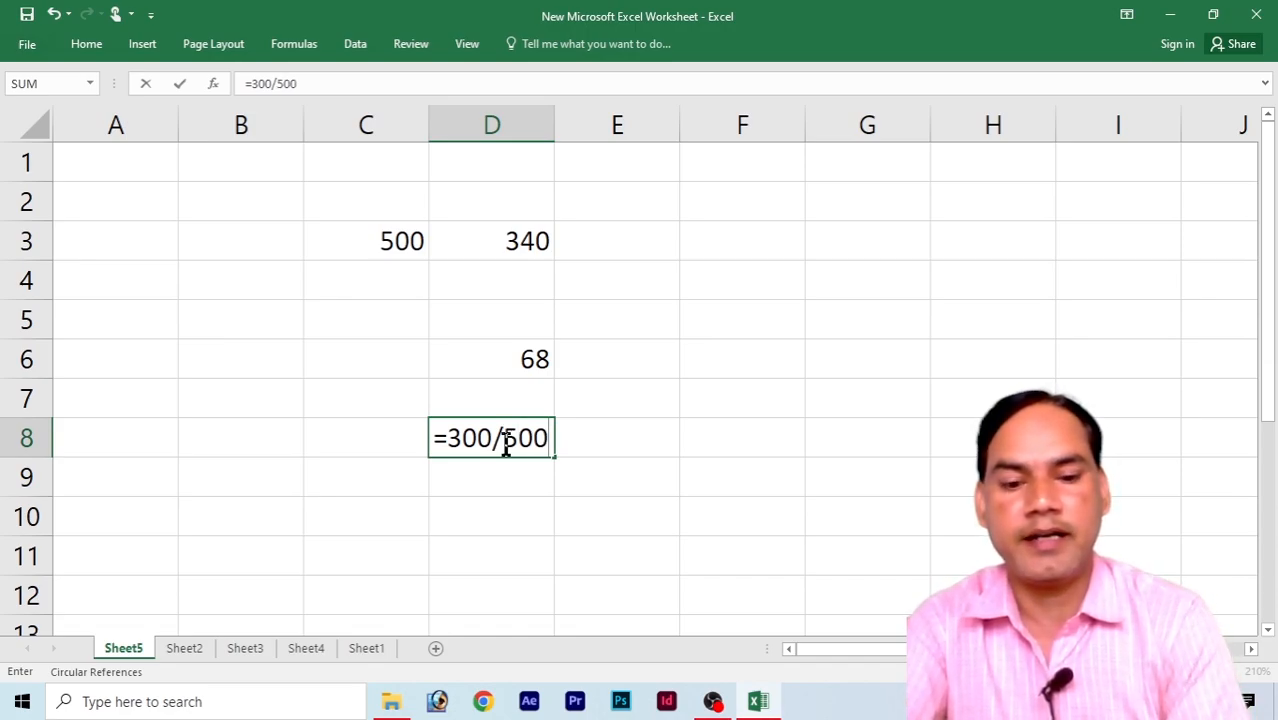
{"action": "type", "text": "*100"}
{"action": "key", "text": "Return"}
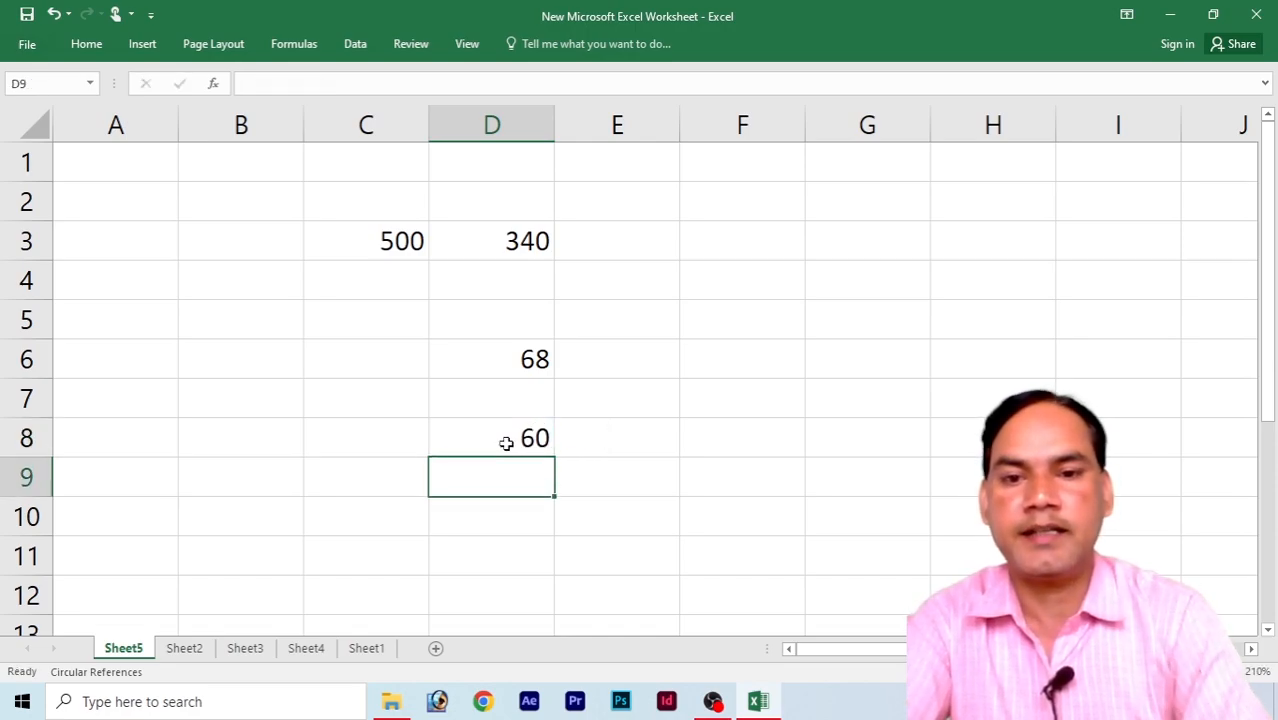
{"action": "left_click", "coordinate": [519, 436]}
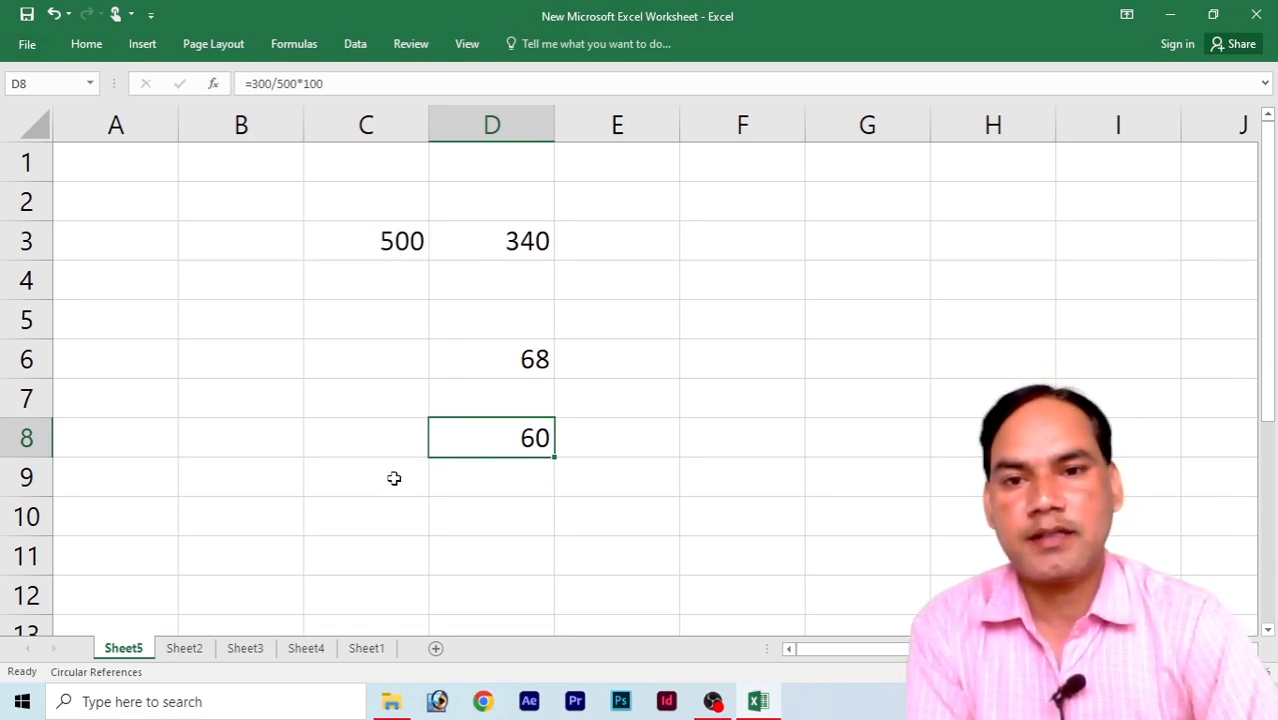
On Sheet2, total the first student's Maths, Hindi, English and Urdu marks in G5 using SUM over C5:F5.
{"action": "left_click", "coordinate": [185, 649]}
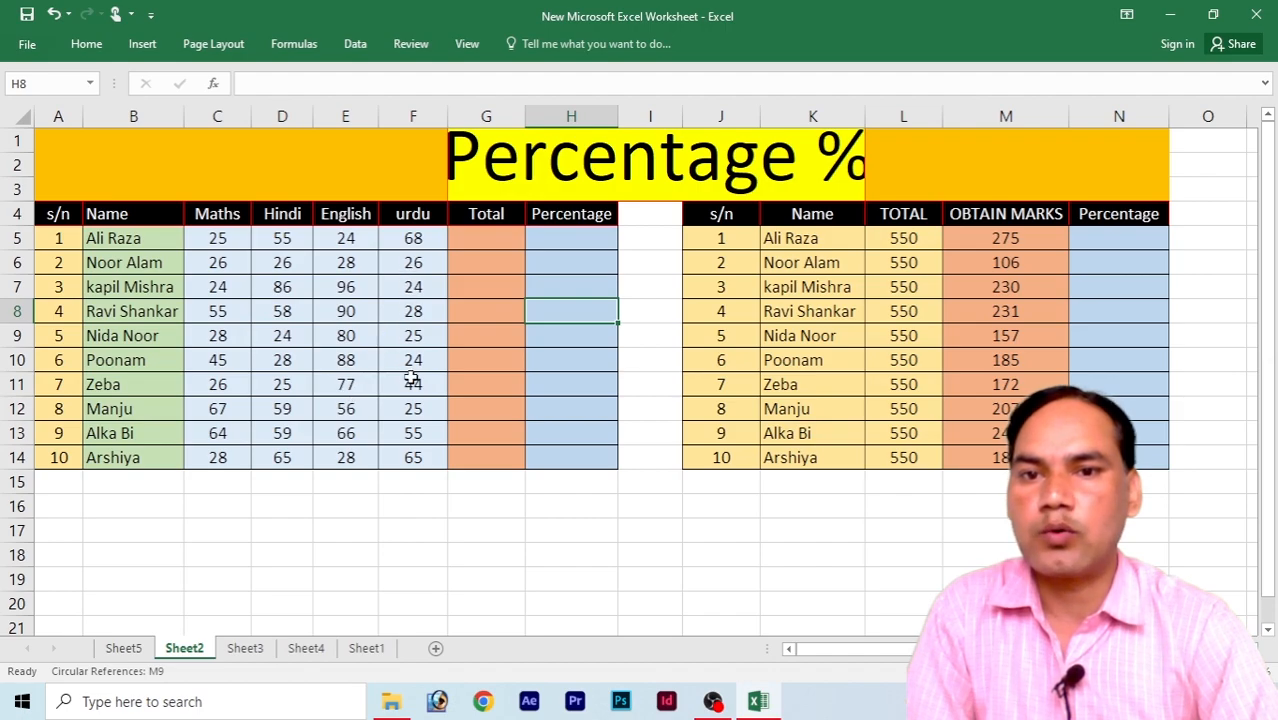
{"action": "left_click", "coordinate": [478, 236]}
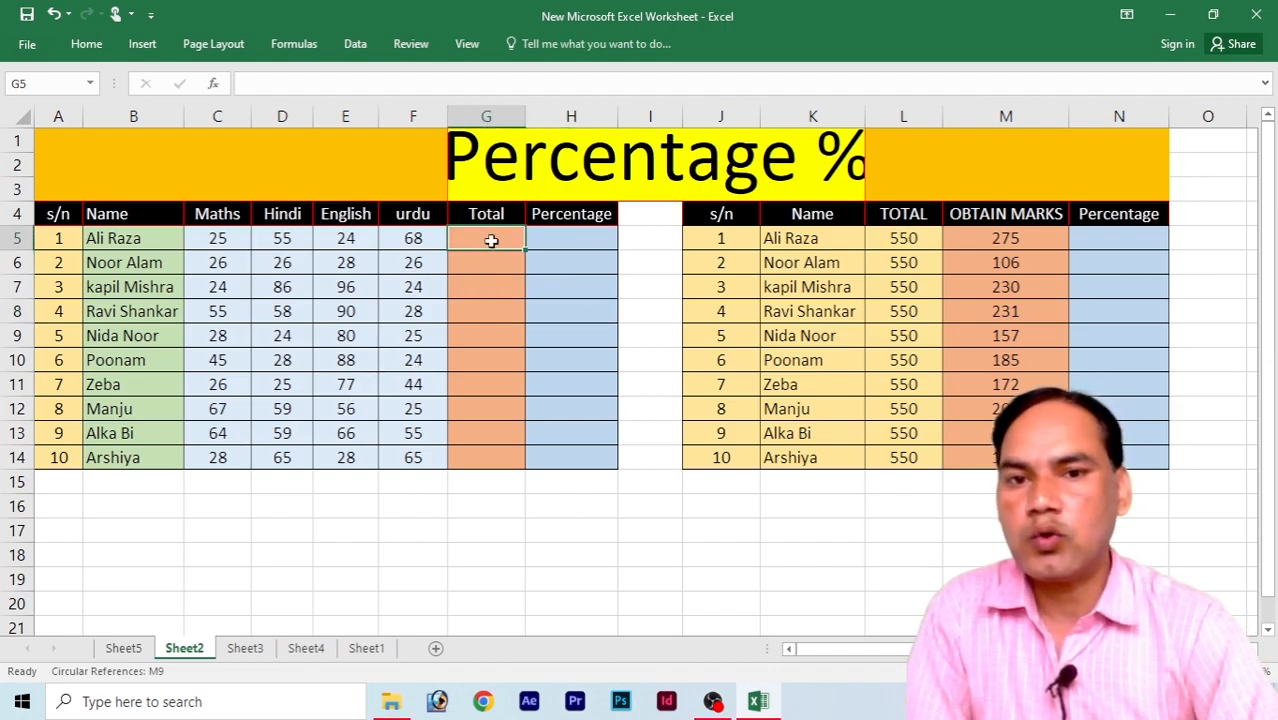
{"action": "left_click", "coordinate": [550, 317]}
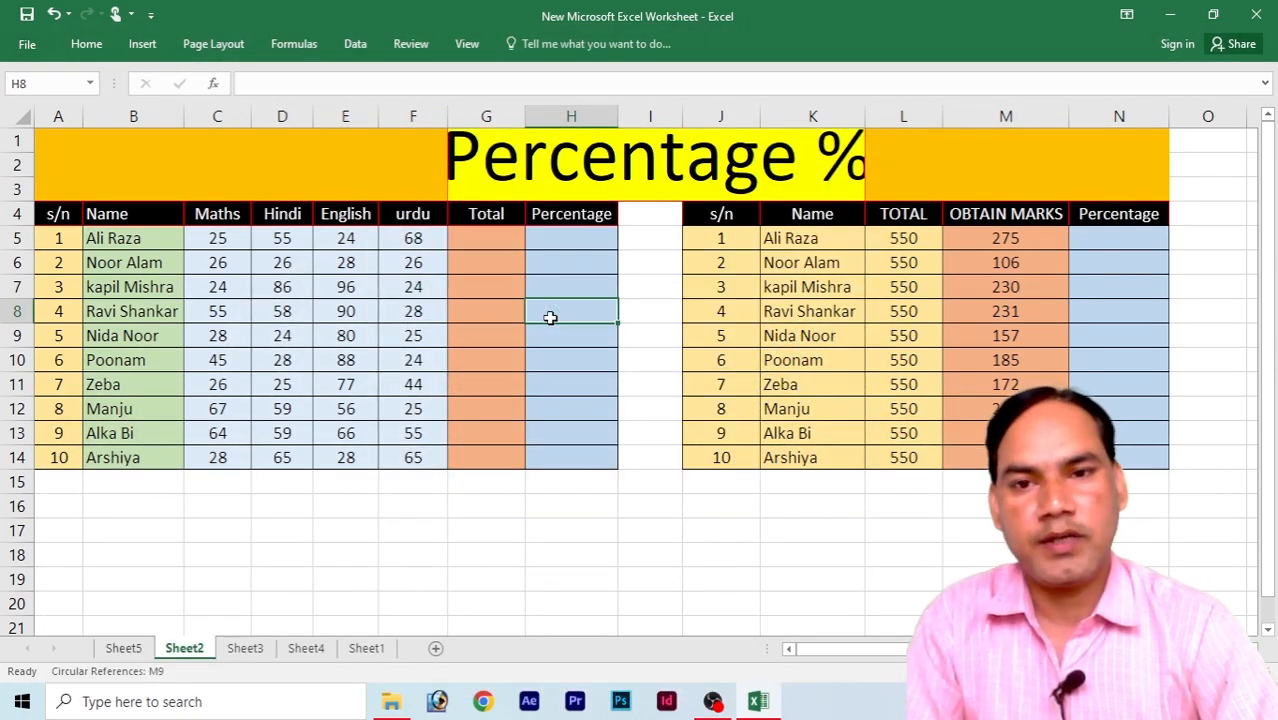
{"action": "double_click", "coordinate": [482, 238]}
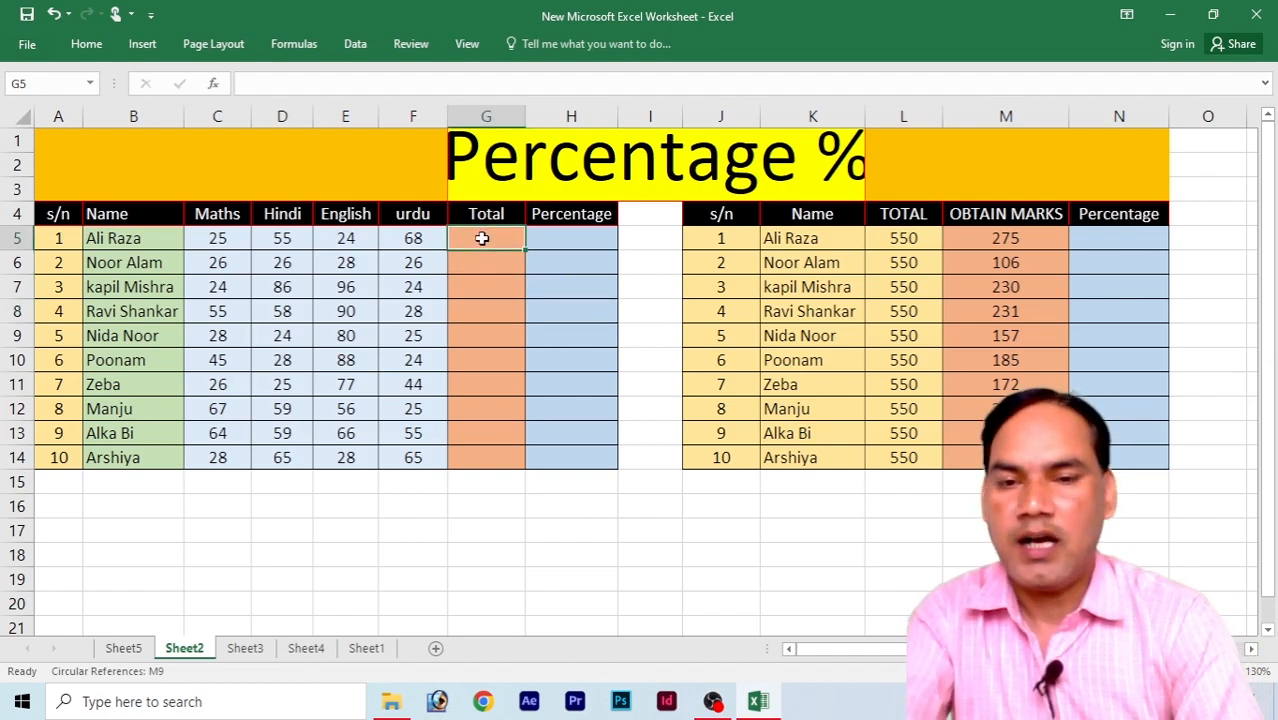
{"action": "type", "text": "="}
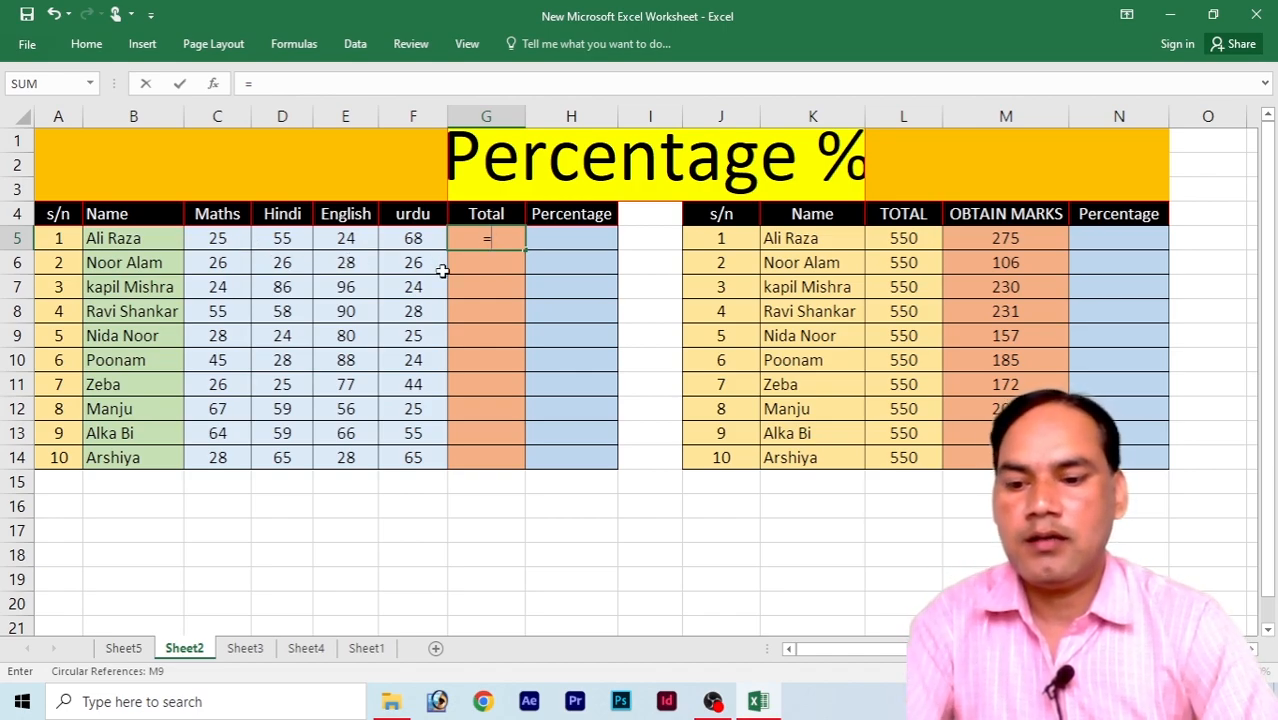
{"action": "type", "text": "sum("}
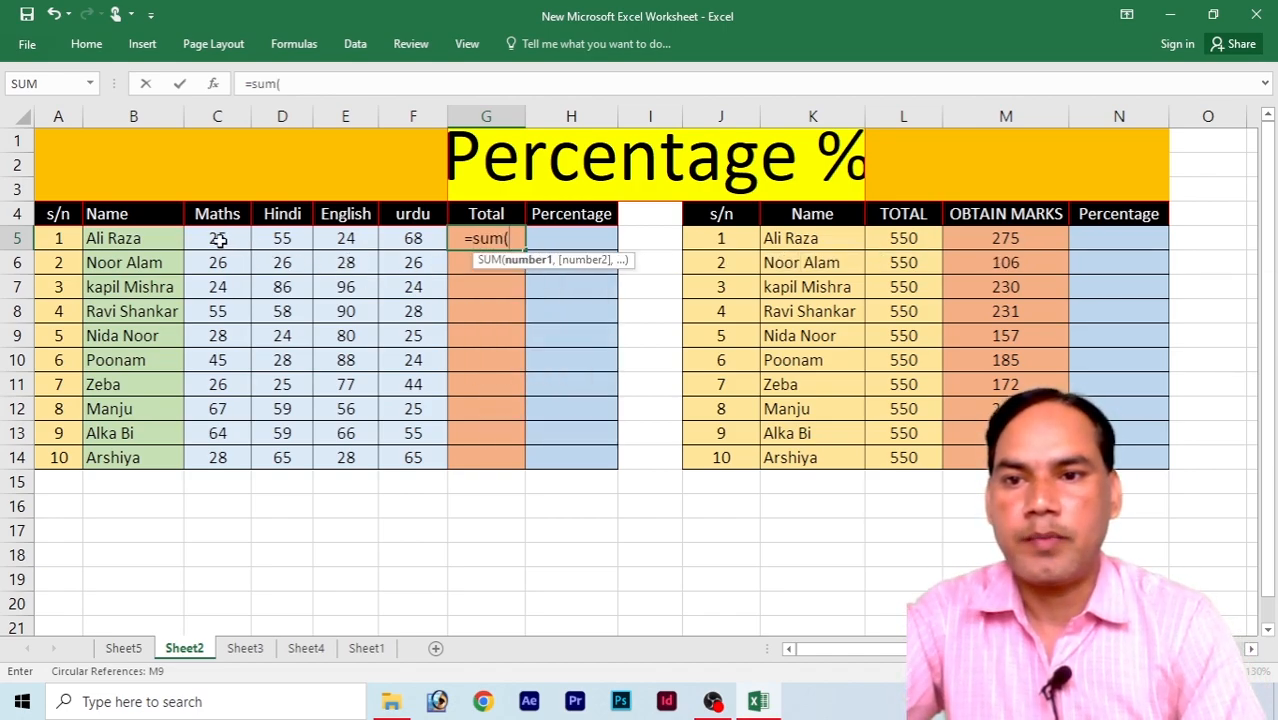
{"action": "left_click_drag", "start_coordinate": [220, 242], "coordinate": [414, 242]}
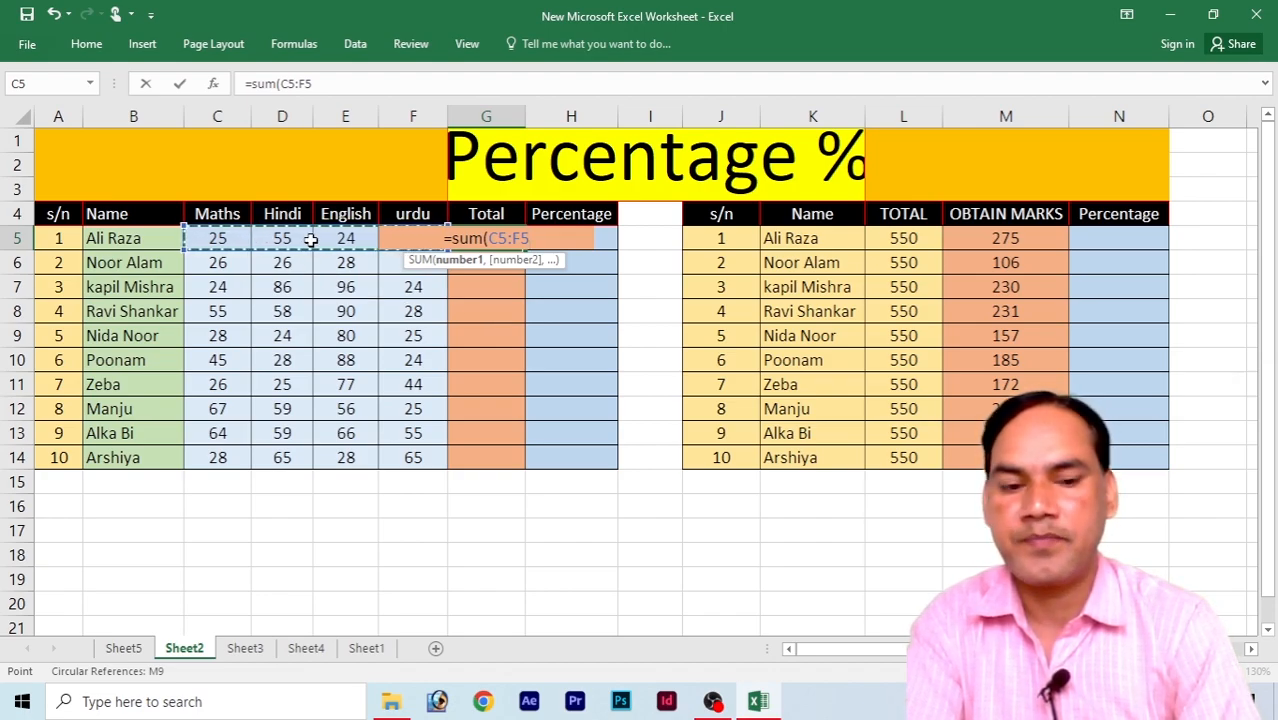
{"action": "key", "text": "Return"}
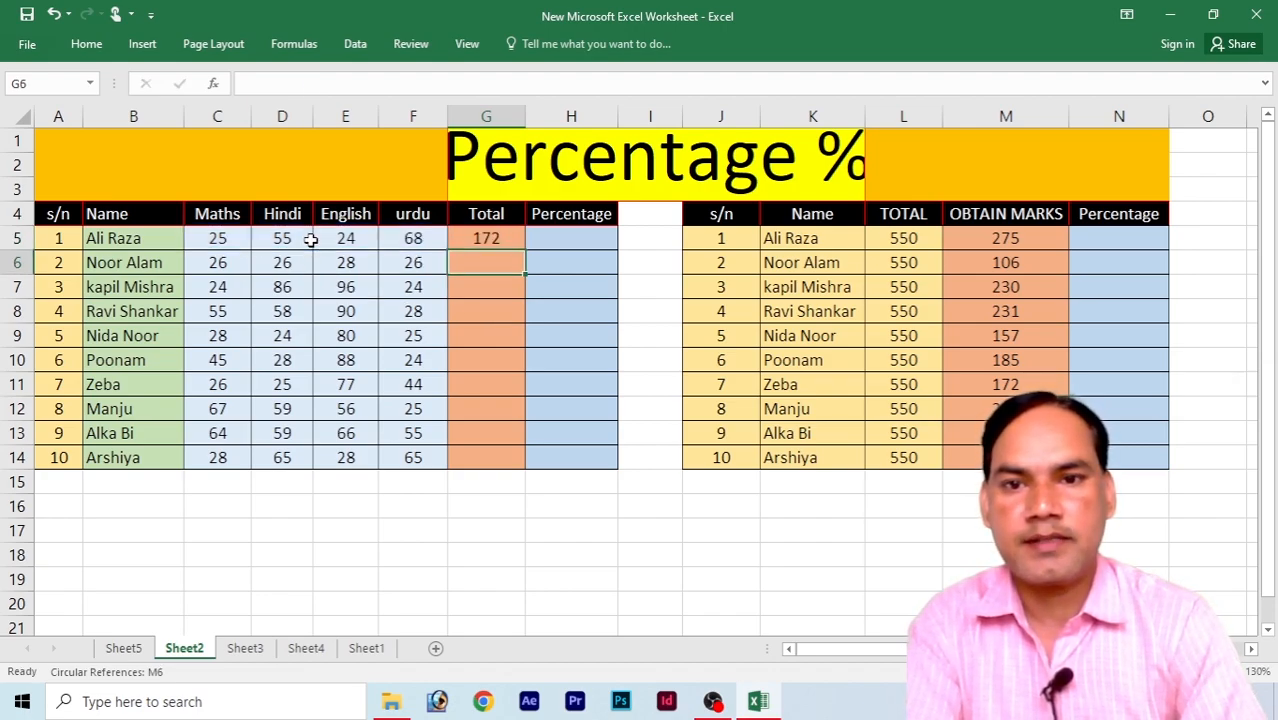
Fill the Total formula from G5 down through G14 for all the students.
{"action": "left_click", "coordinate": [508, 238]}
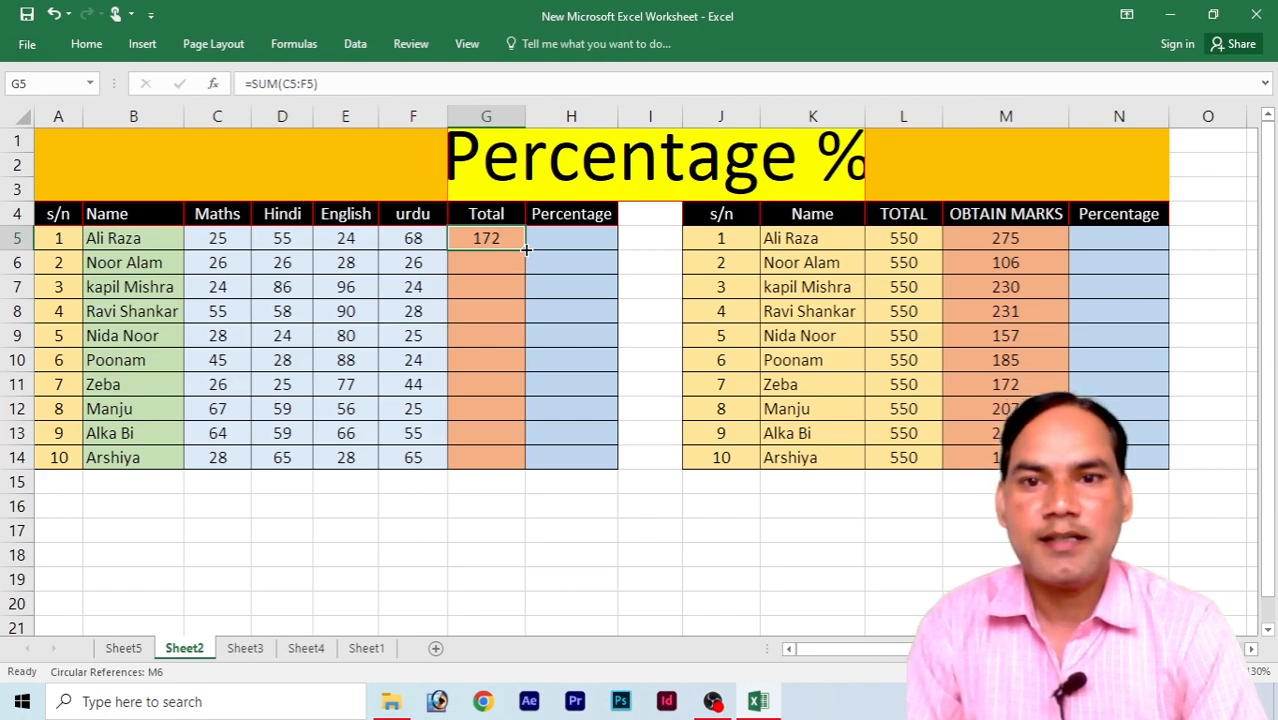
{"action": "left_click_drag", "start_coordinate": [526, 250], "coordinate": [528, 468]}
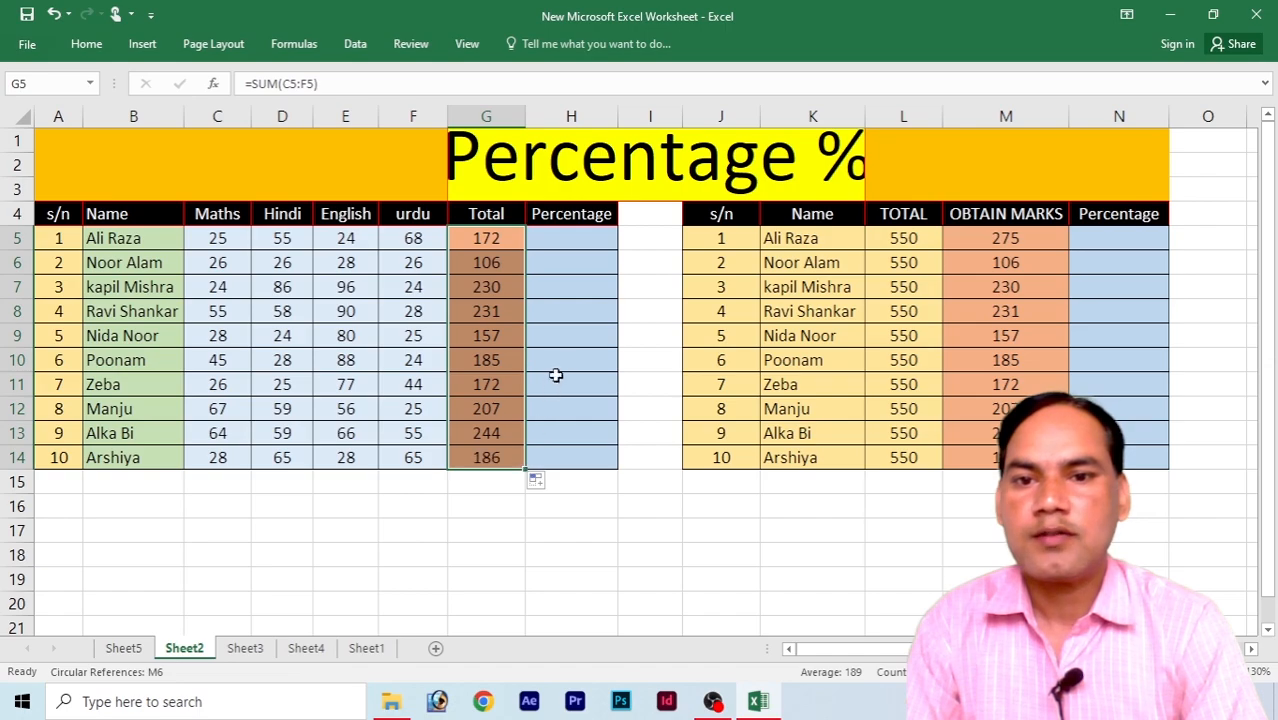
{"action": "left_click", "coordinate": [562, 345]}
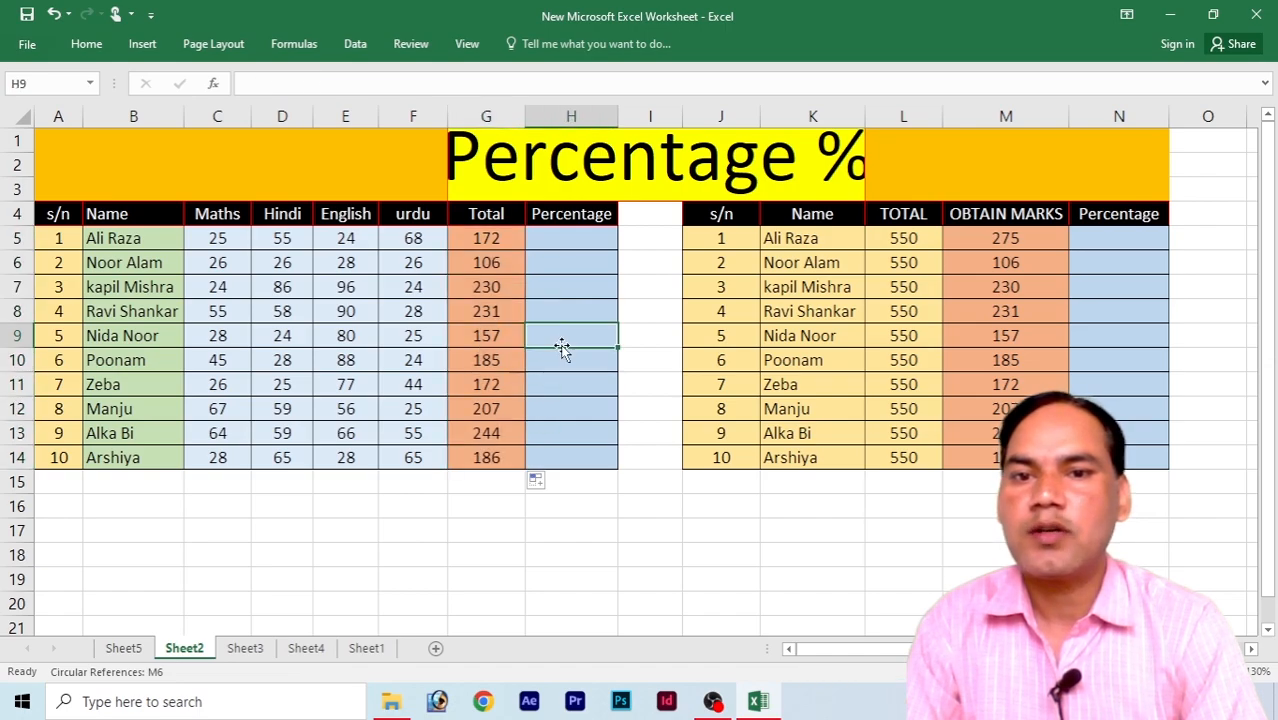
{"action": "left_click", "coordinate": [119, 313]}
{"action": "left_click", "coordinate": [484, 311]}
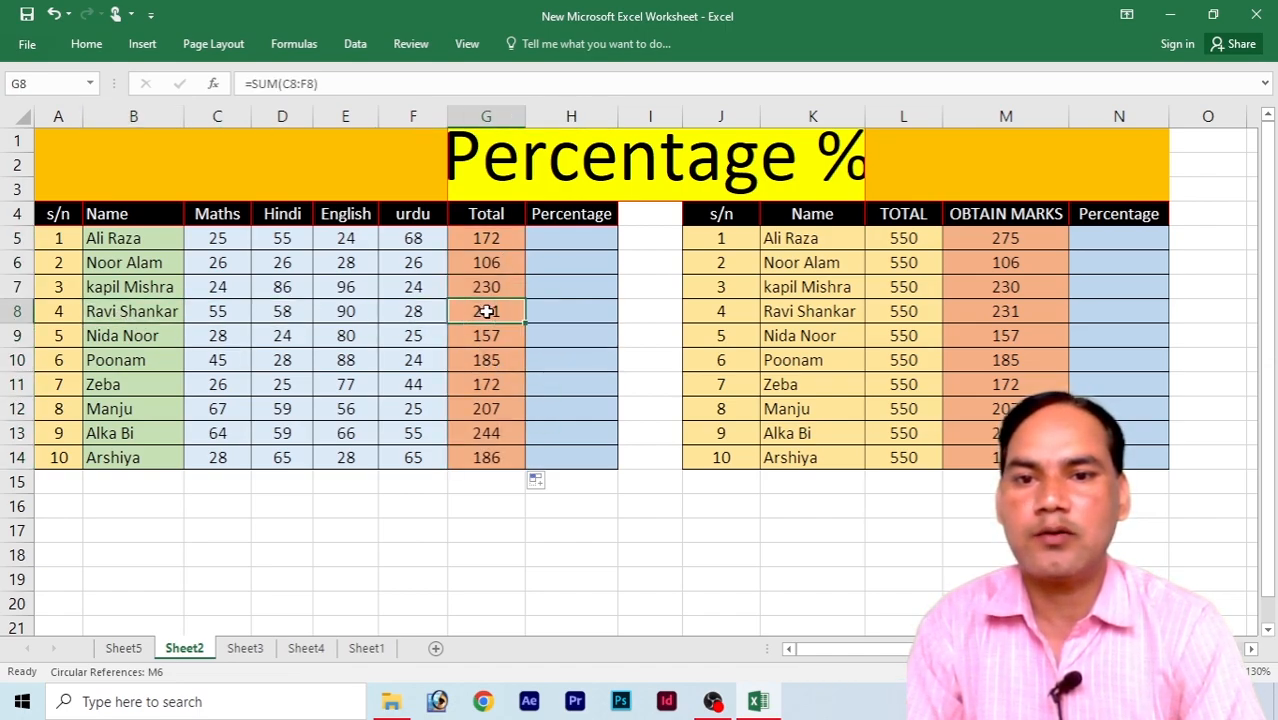
{"action": "left_click", "coordinate": [131, 340]}
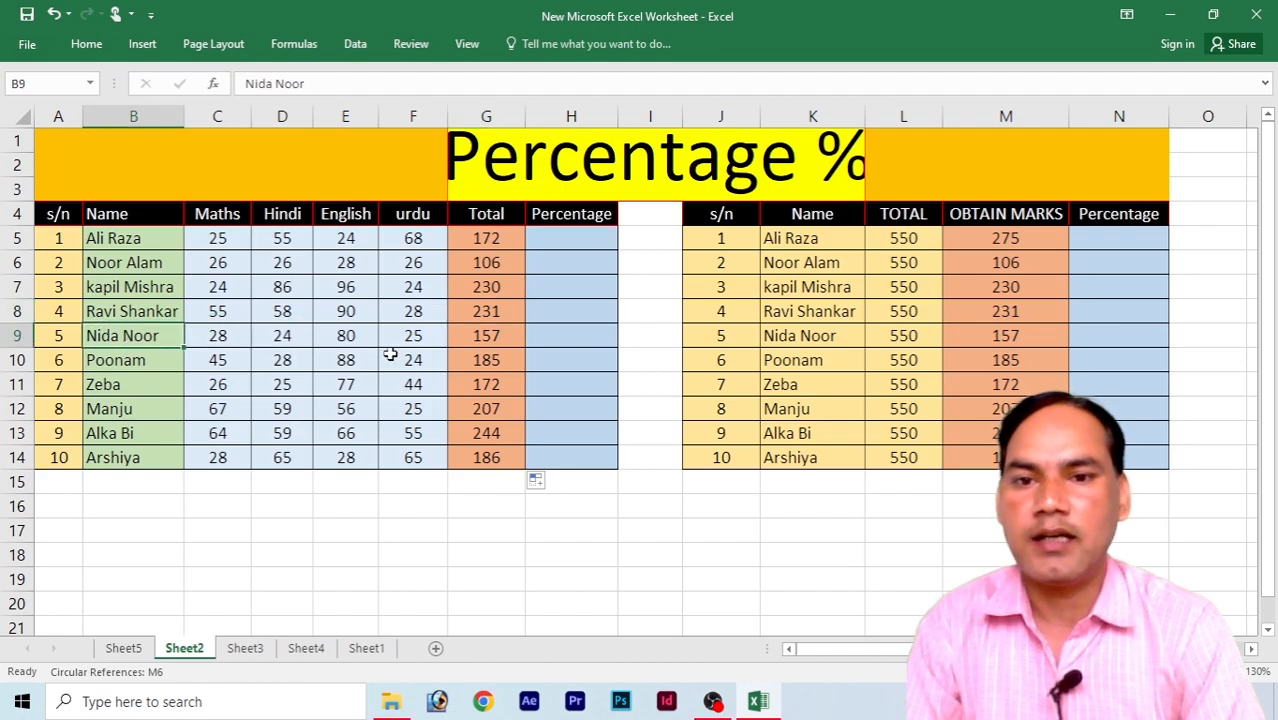
Calculate the first student's percentage in H5 by dividing the total by the four subjects with the formula =G5/4.
{"action": "left_click", "coordinate": [482, 338]}
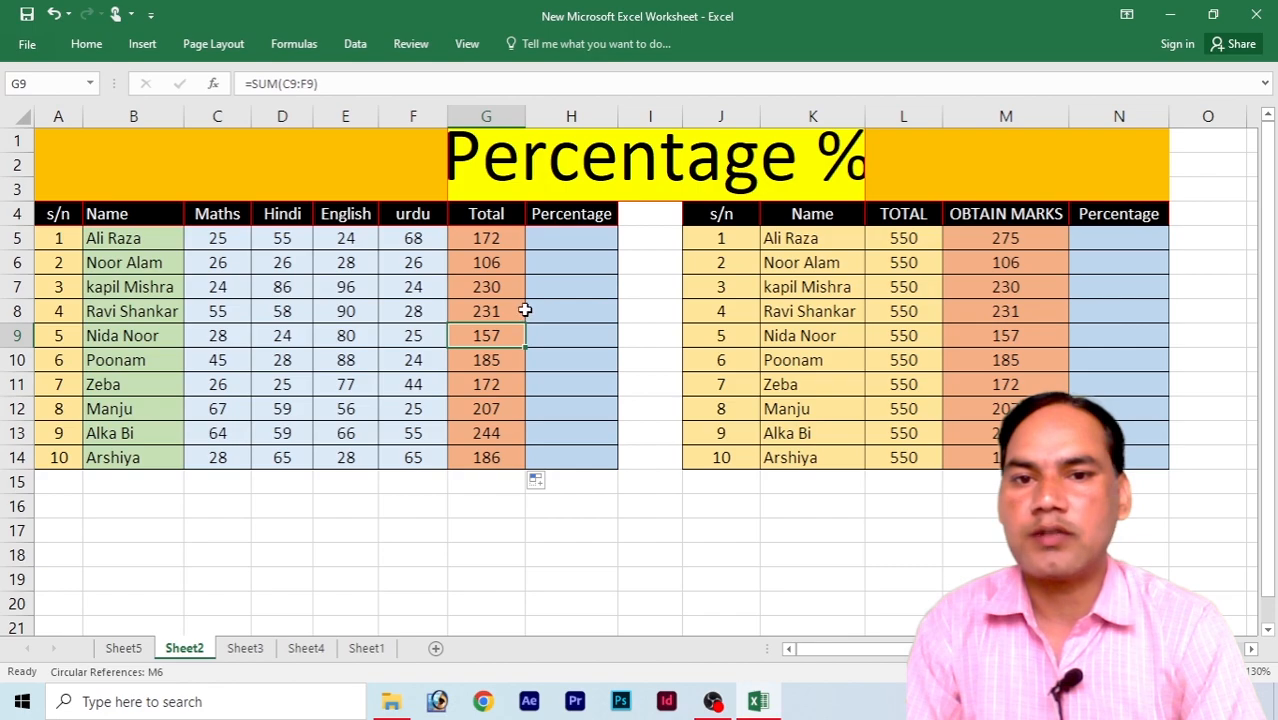
{"action": "left_click", "coordinate": [551, 238]}
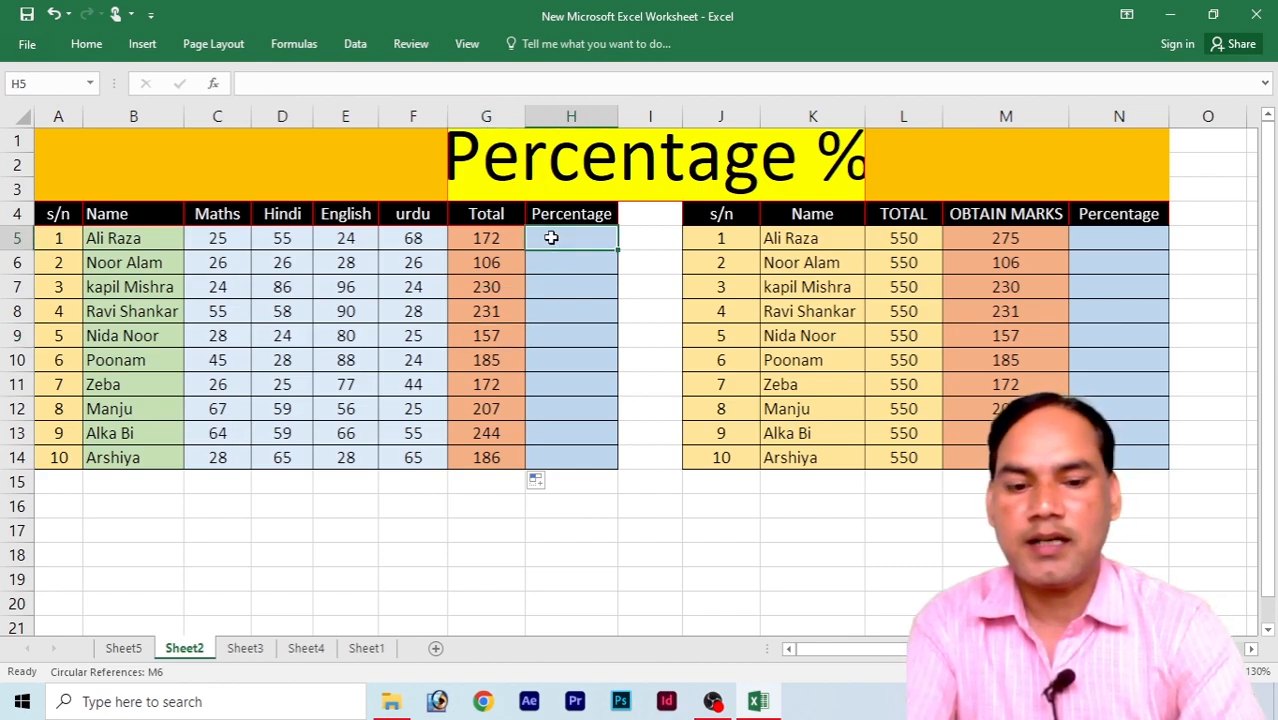
{"action": "type", "text": "="}
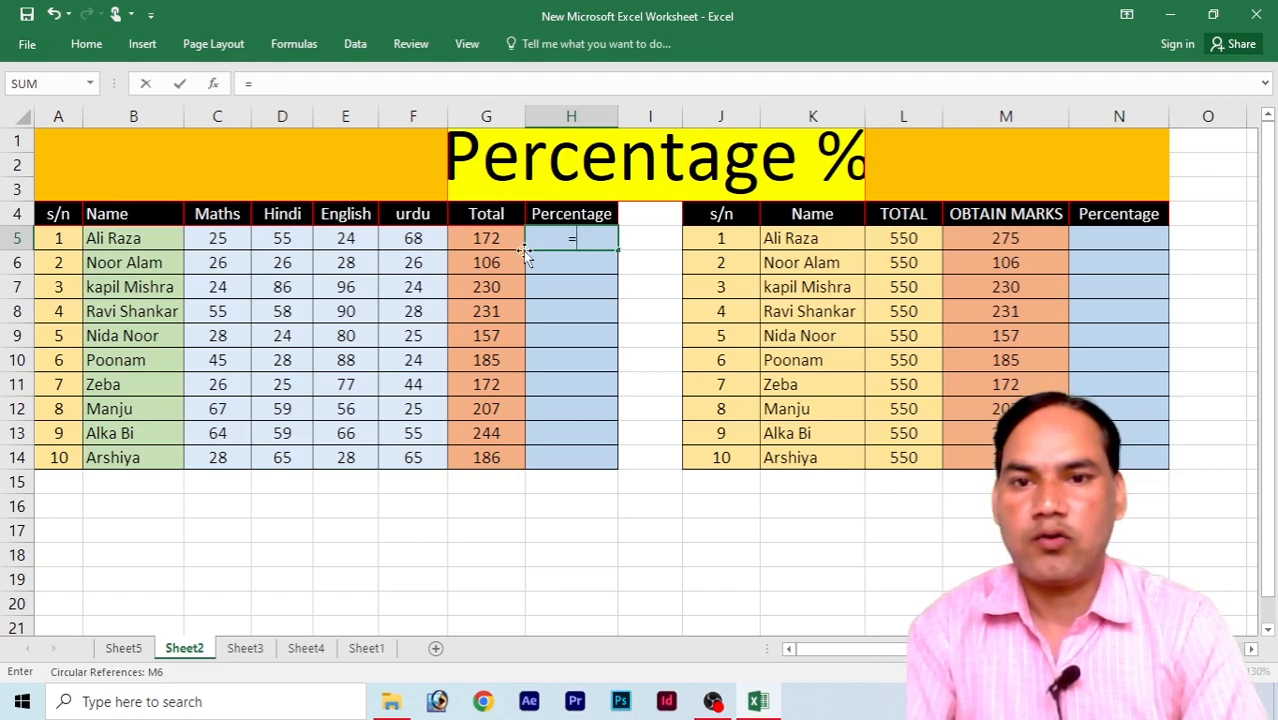
{"action": "left_click", "coordinate": [481, 240]}
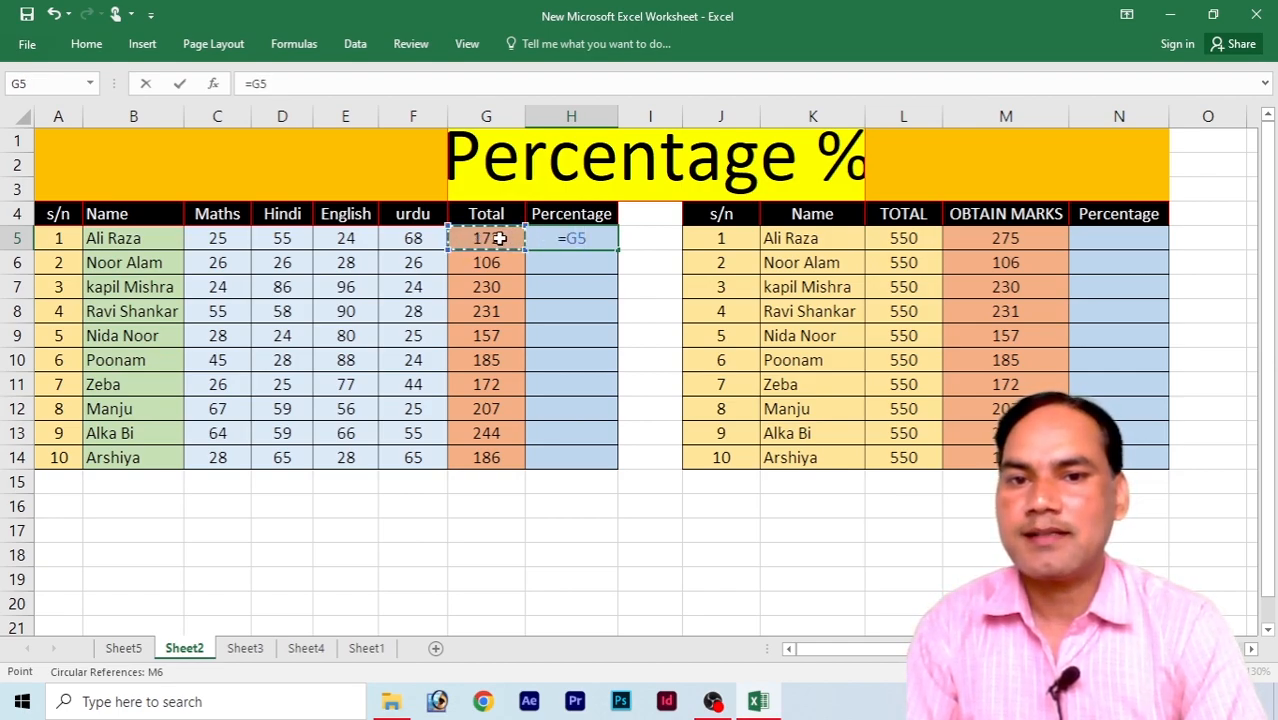
{"action": "type", "text": "/"}
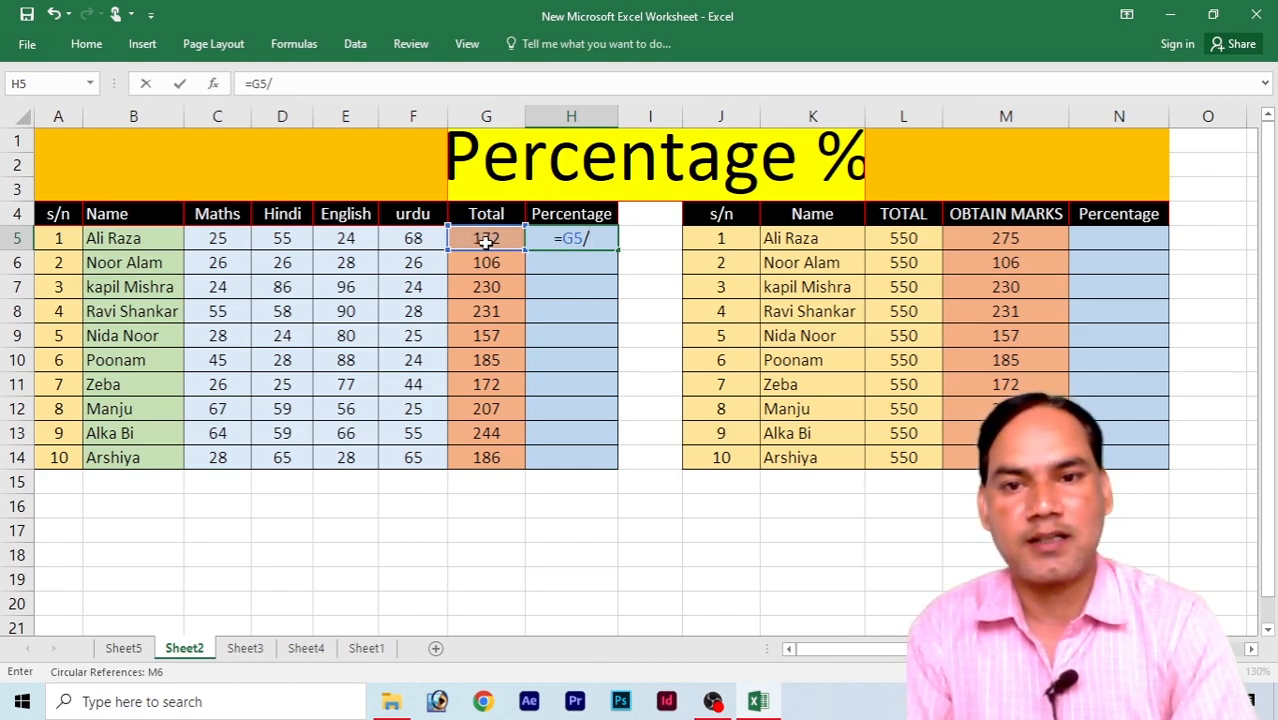
{"action": "type", "text": "4"}
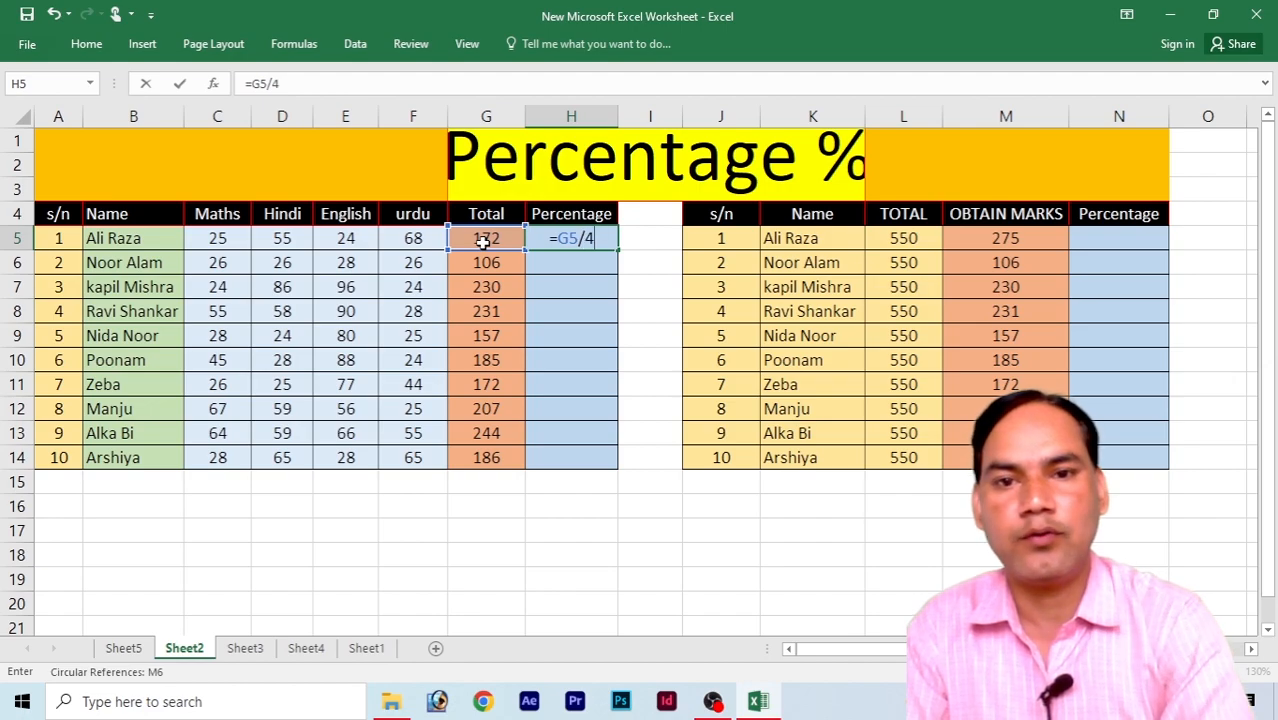
{"action": "key", "text": "Return"}
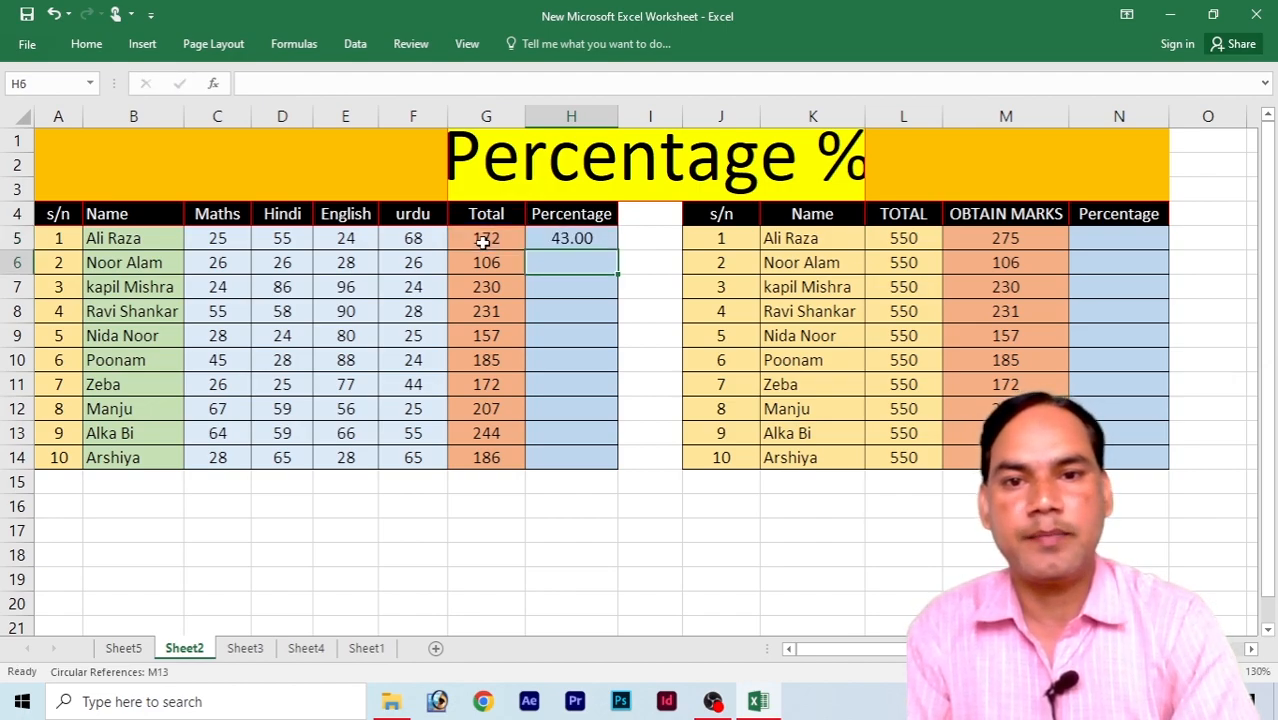
Fill the Percentage formula from H5 down through H14 for all the students.
{"action": "left_click", "coordinate": [597, 238]}
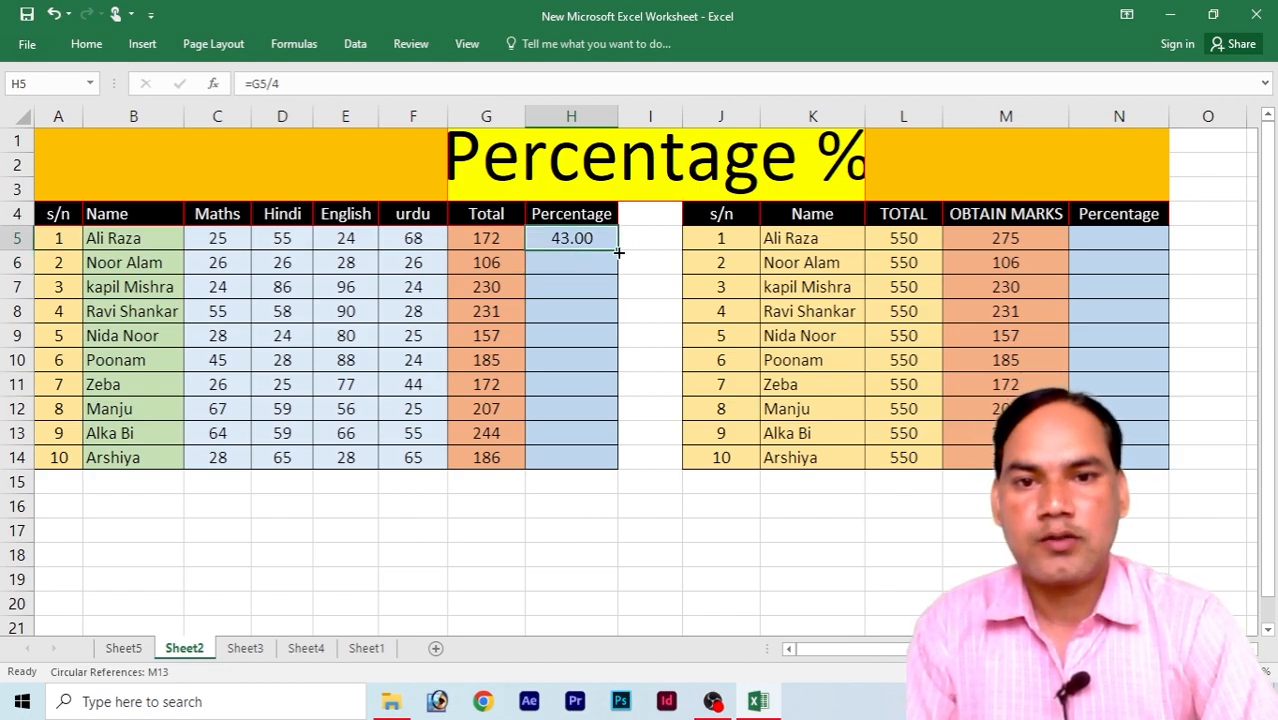
{"action": "left_click_drag", "start_coordinate": [617, 252], "coordinate": [599, 475]}
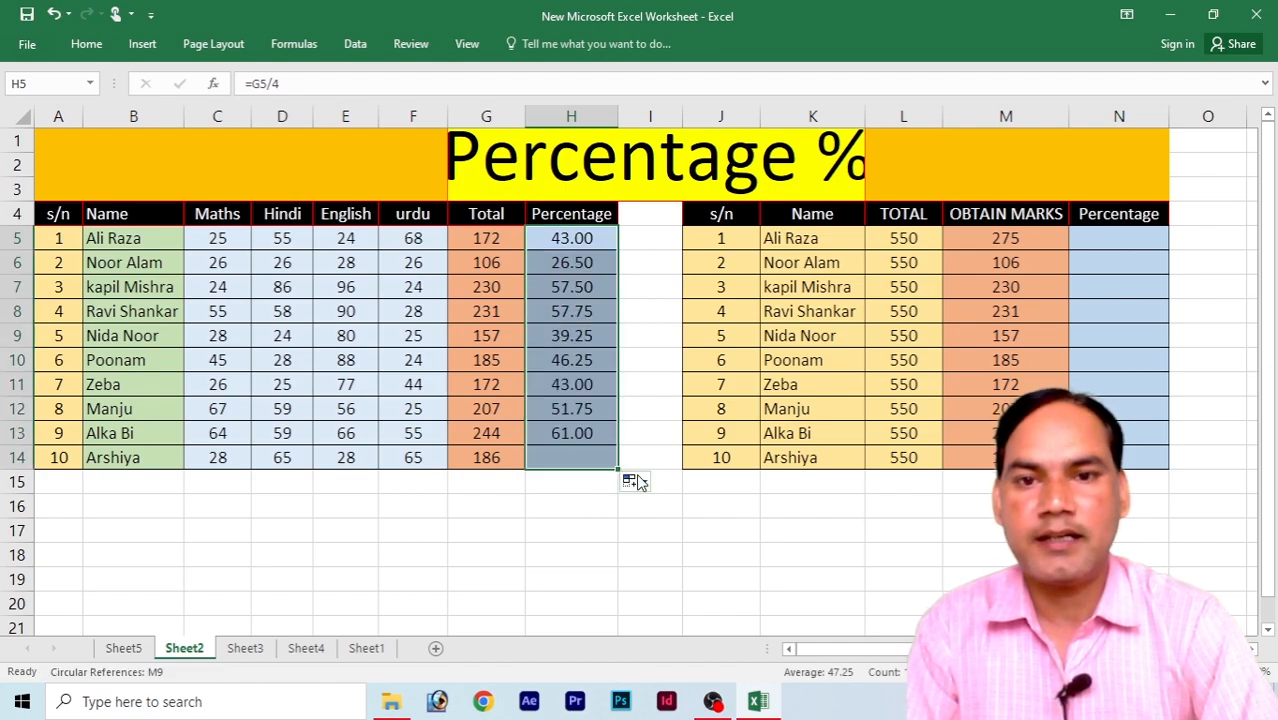
{"action": "left_click", "coordinate": [658, 402]}
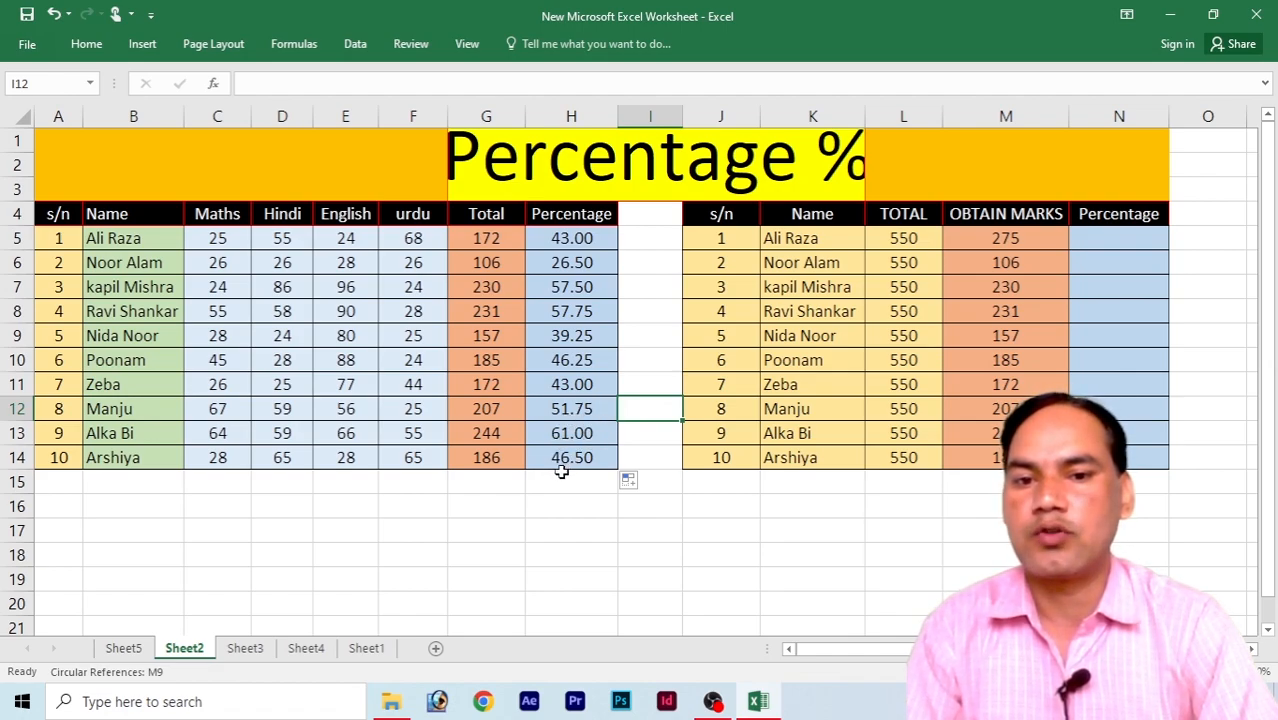
{"action": "left_click", "coordinate": [633, 281]}
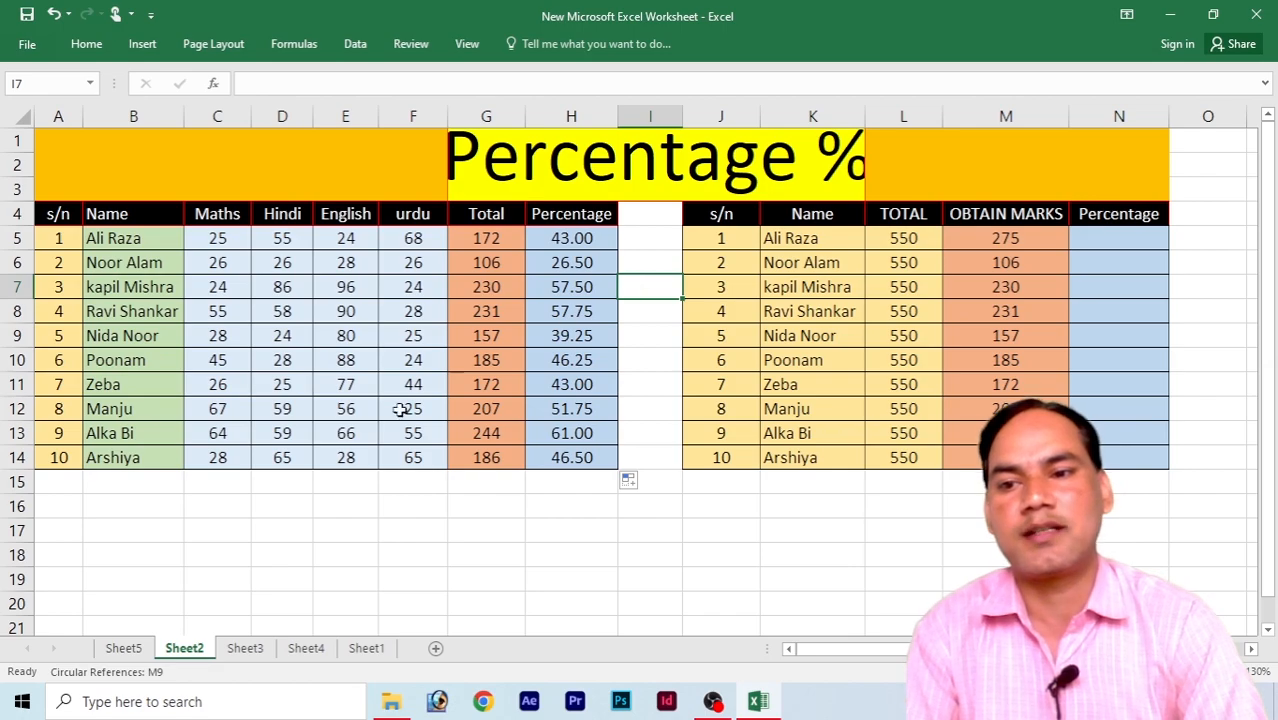
Start a new student record in row 15 with serial number 11 and the student's name.
{"action": "left_click", "coordinate": [60, 480]}
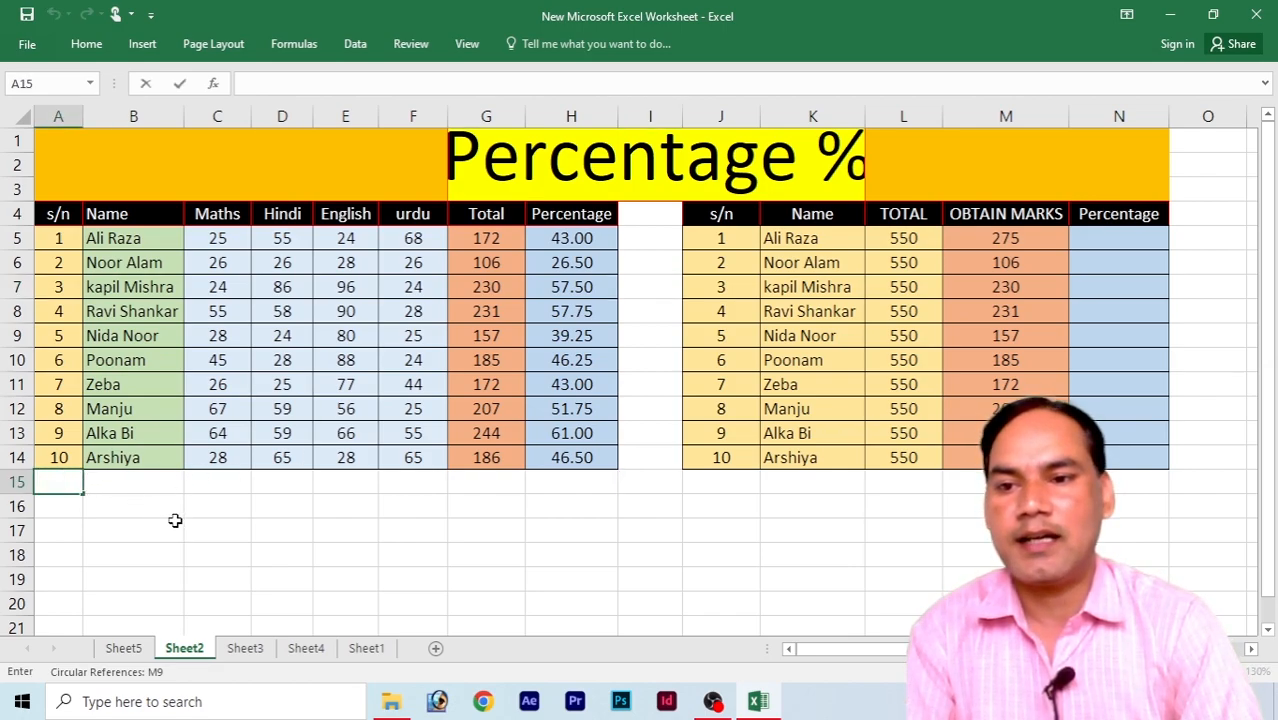
{"action": "left_click", "coordinate": [148, 505]}
{"action": "left_click", "coordinate": [60, 475]}
{"action": "type", "text": "11"}
{"action": "left_click", "coordinate": [111, 480]}
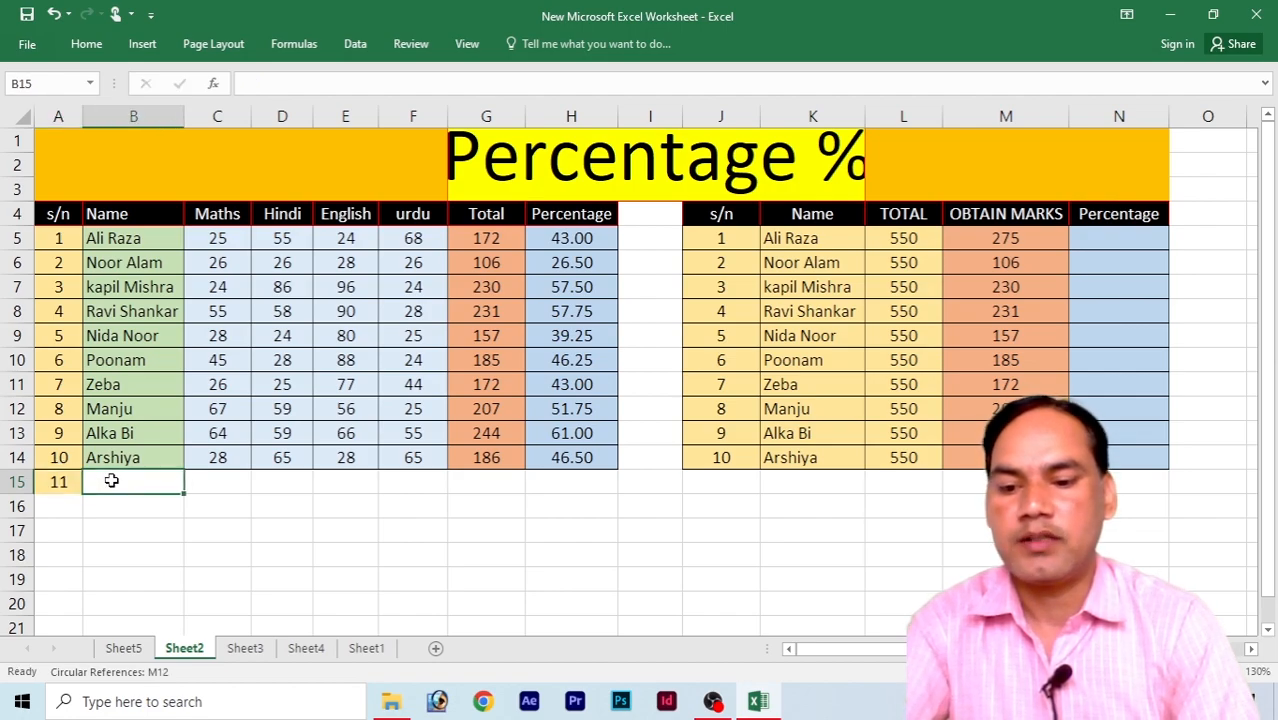
{"action": "type", "text": "raza"}
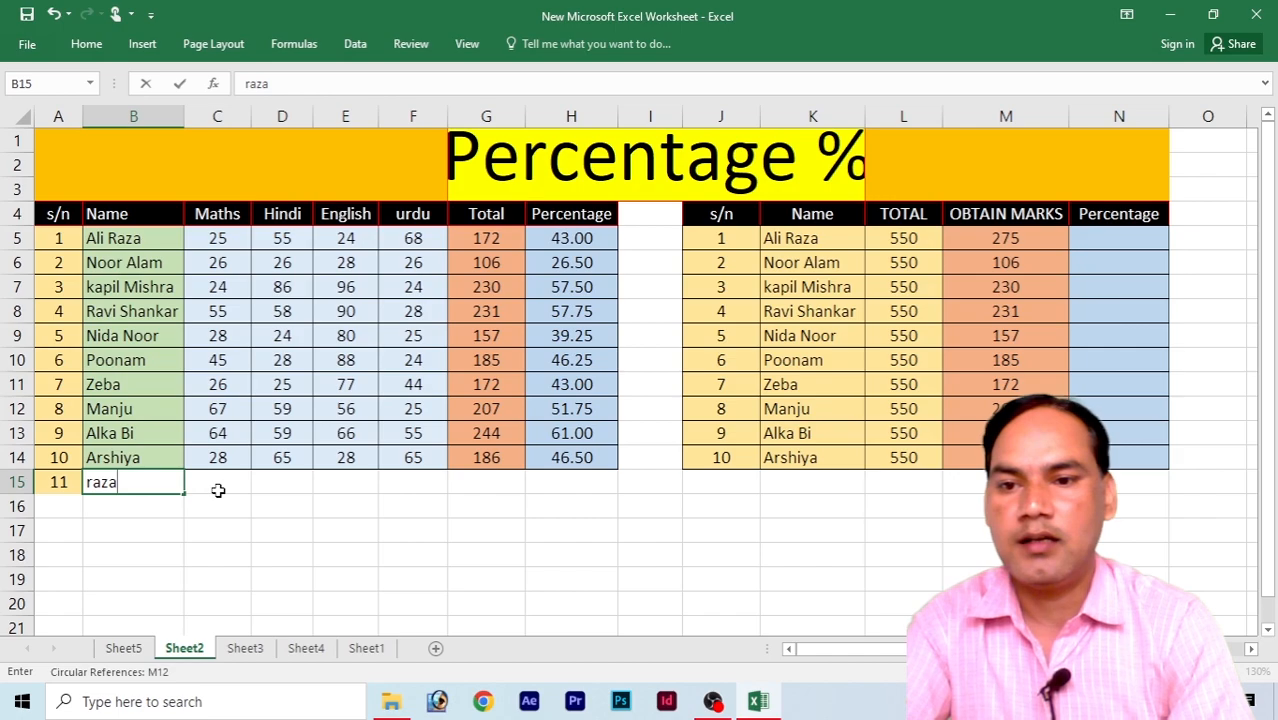
Enter the new student's marks in row 15: Maths 59, Hindi 40, English 30 and Urdu 60.
{"action": "left_click", "coordinate": [218, 487]}
{"action": "type", "text": "59"}
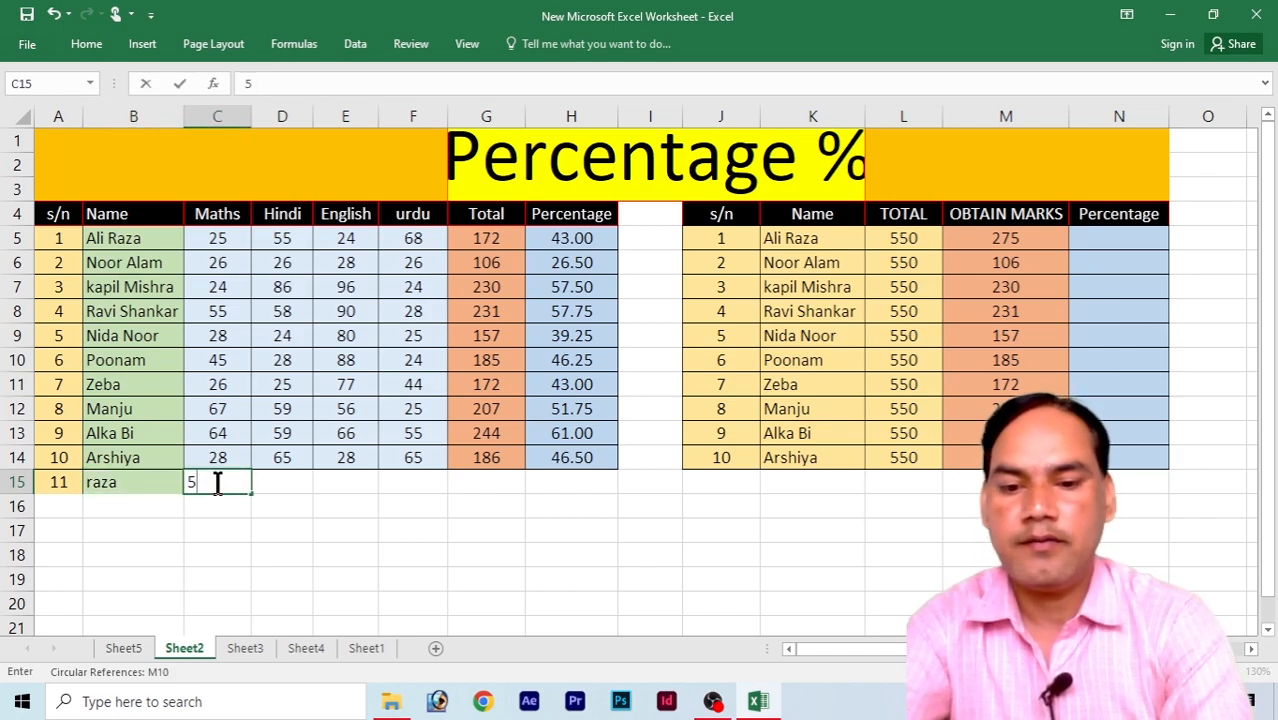
{"action": "key", "text": "Tab"}
{"action": "type", "text": "40"}
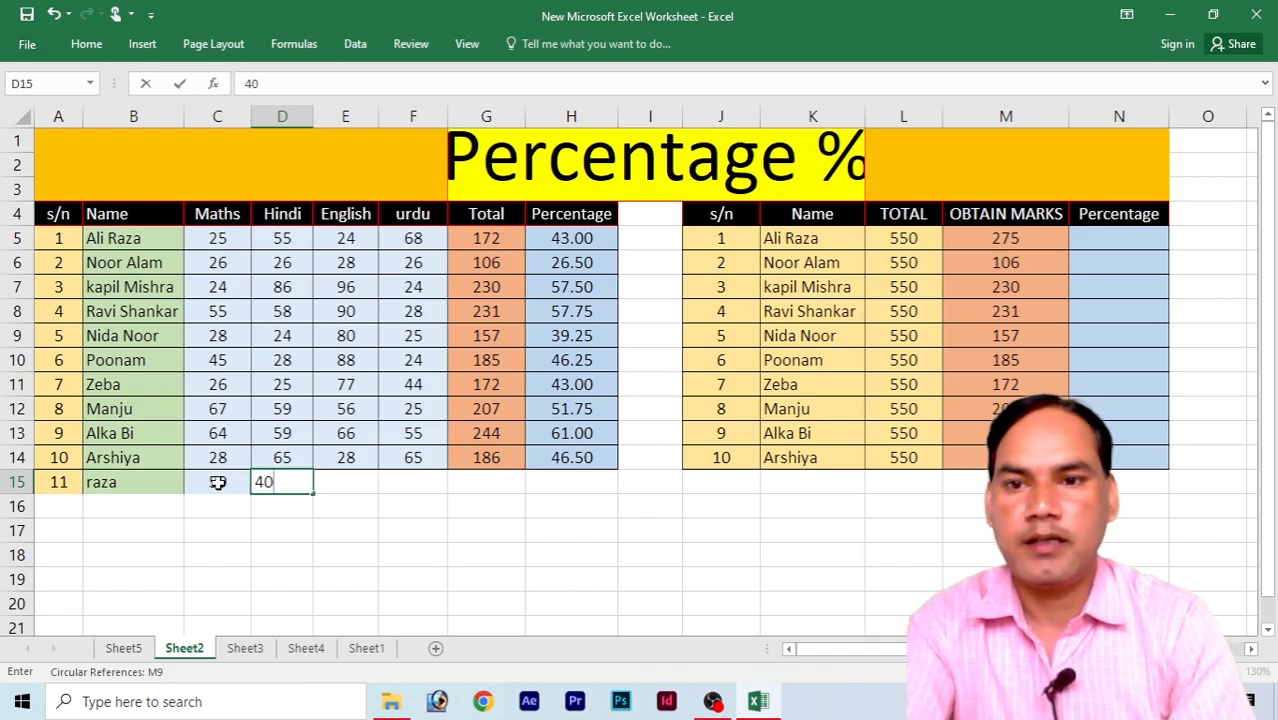
{"action": "key", "text": "Tab"}
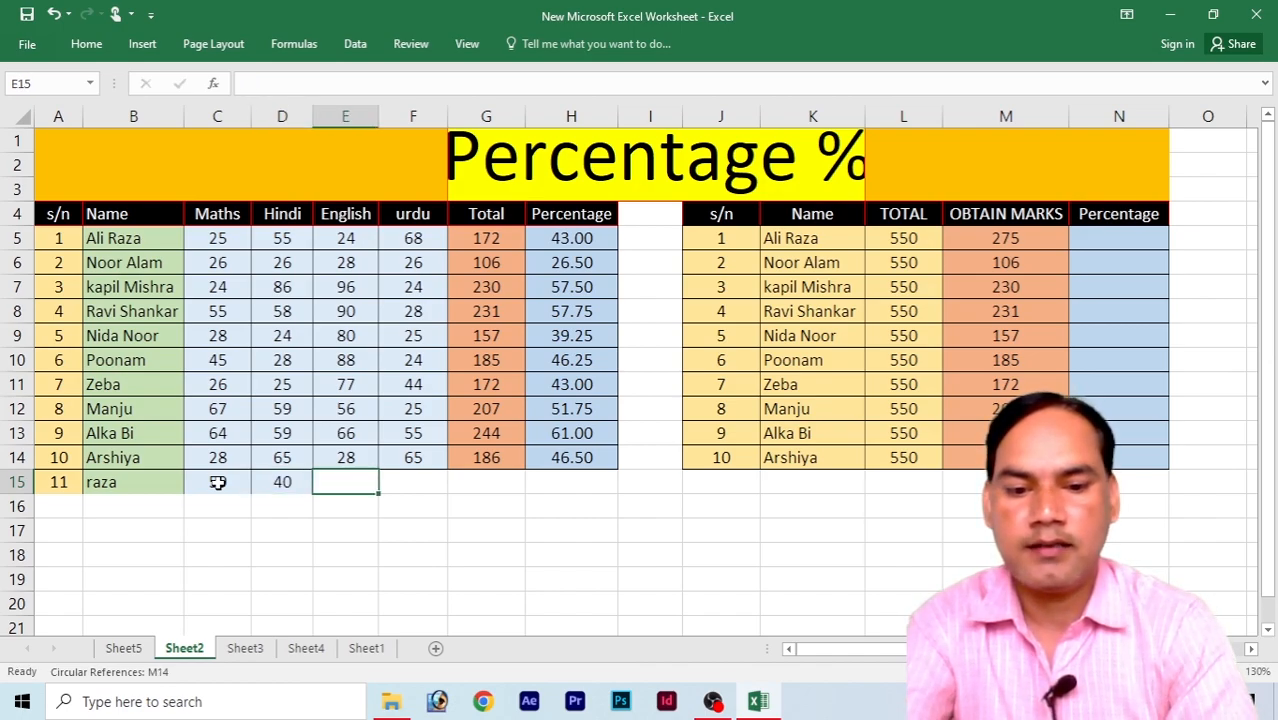
{"action": "type", "text": "30"}
{"action": "key", "text": "Tab"}
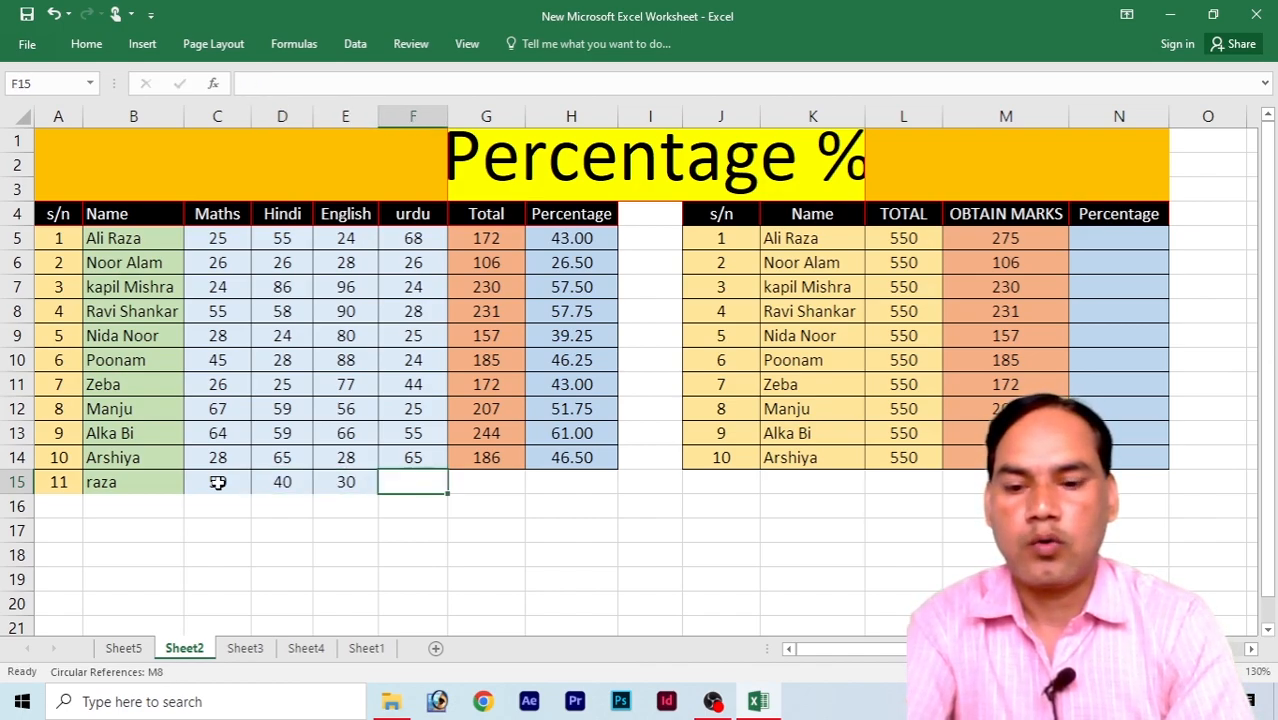
{"action": "type", "text": "60"}
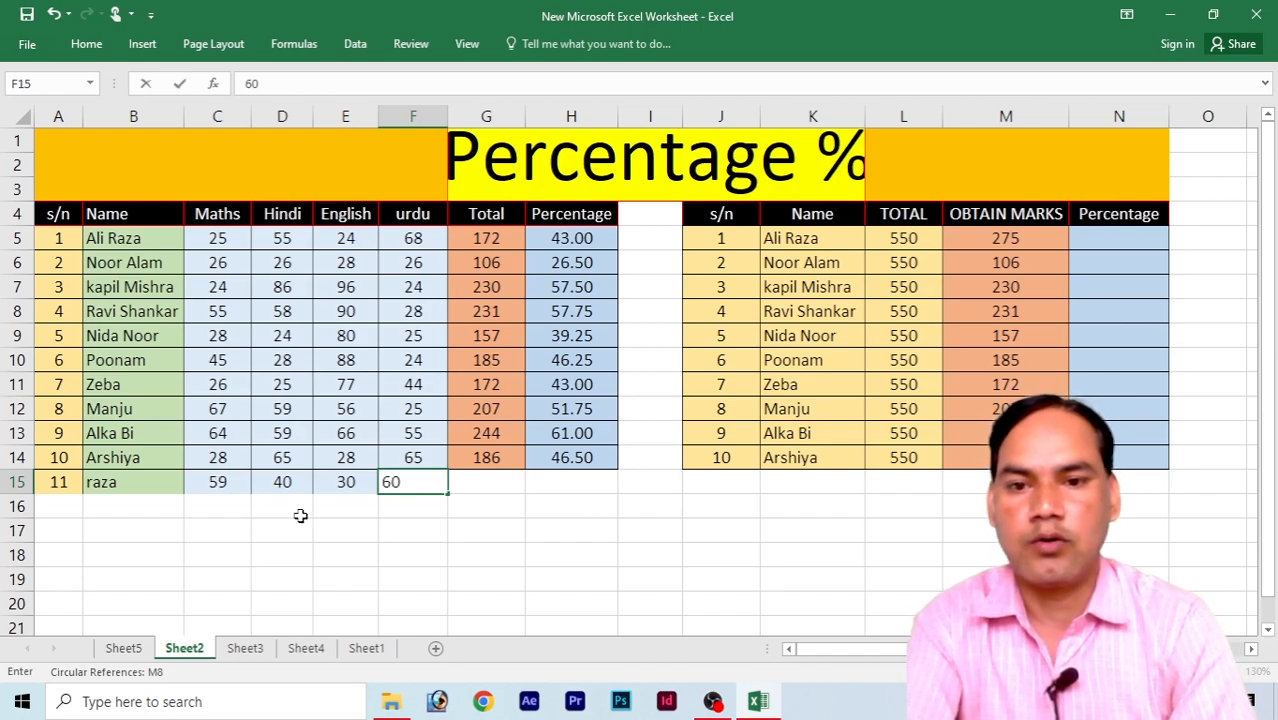
{"action": "left_click", "coordinate": [309, 525]}
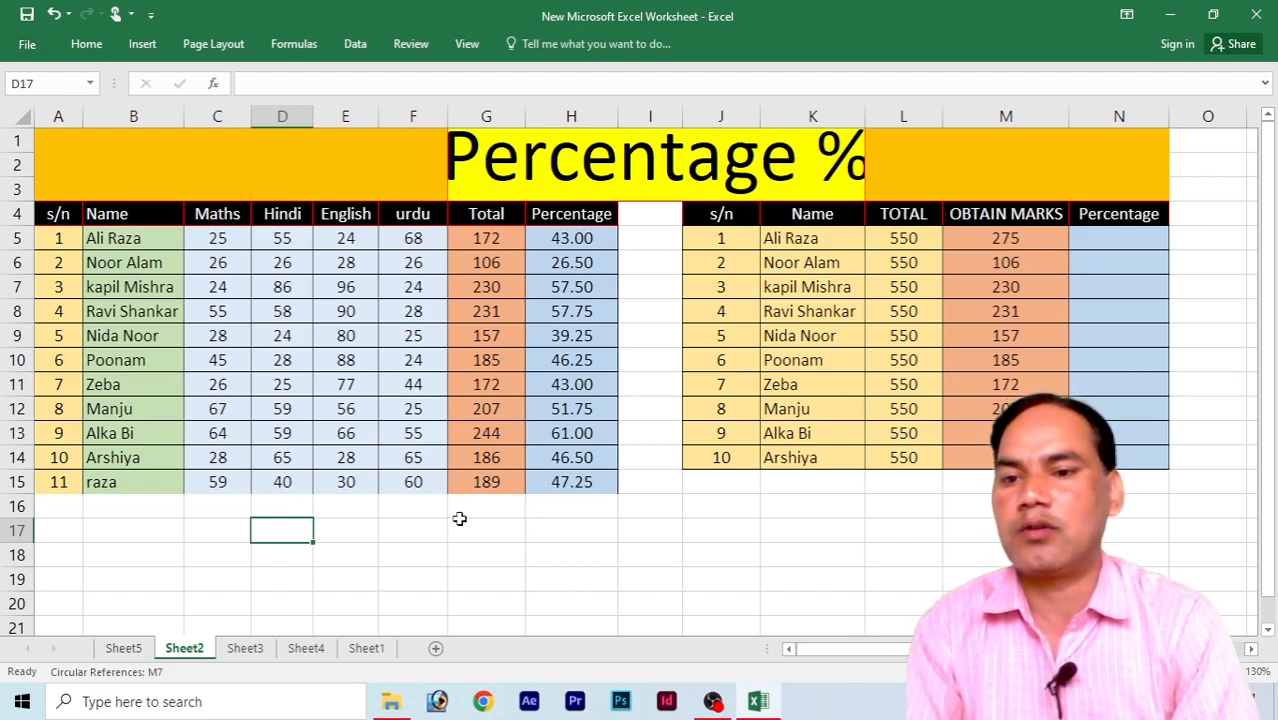
Enter serial number 12 in cell A16 for another student row.
{"action": "left_click", "coordinate": [65, 504]}
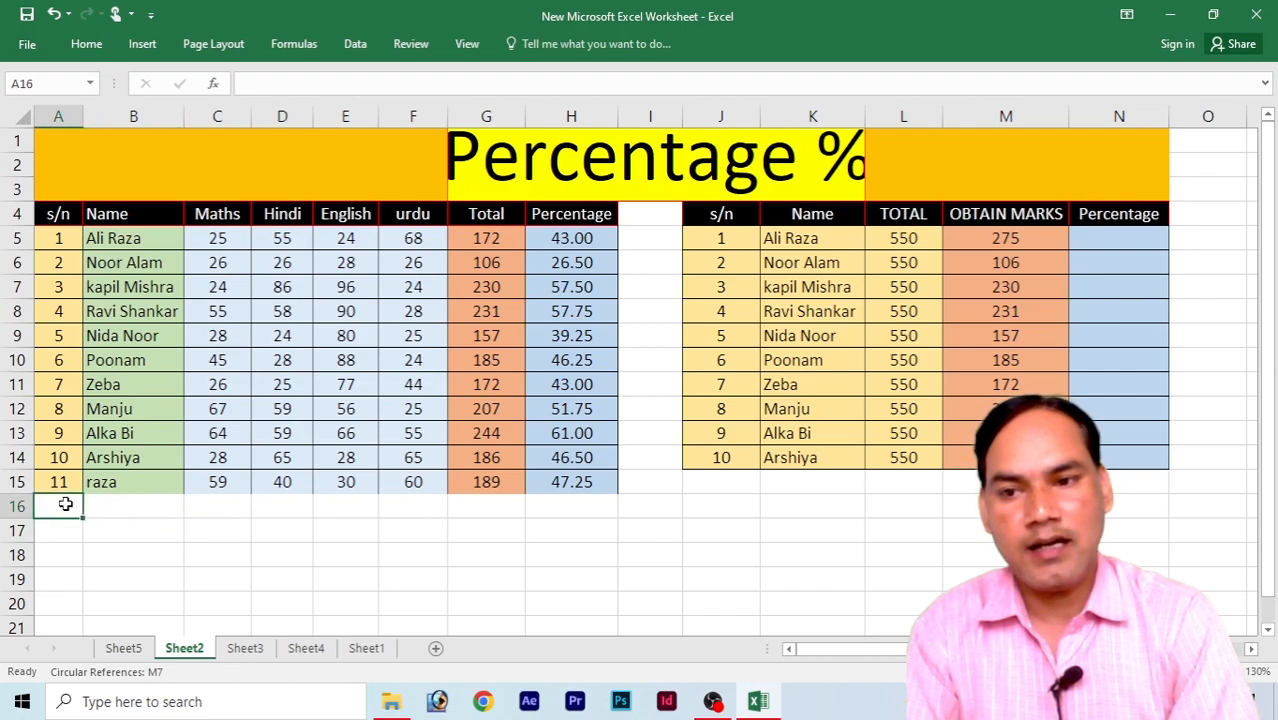
{"action": "type", "text": "12"}
{"action": "left_click", "coordinate": [118, 505]}
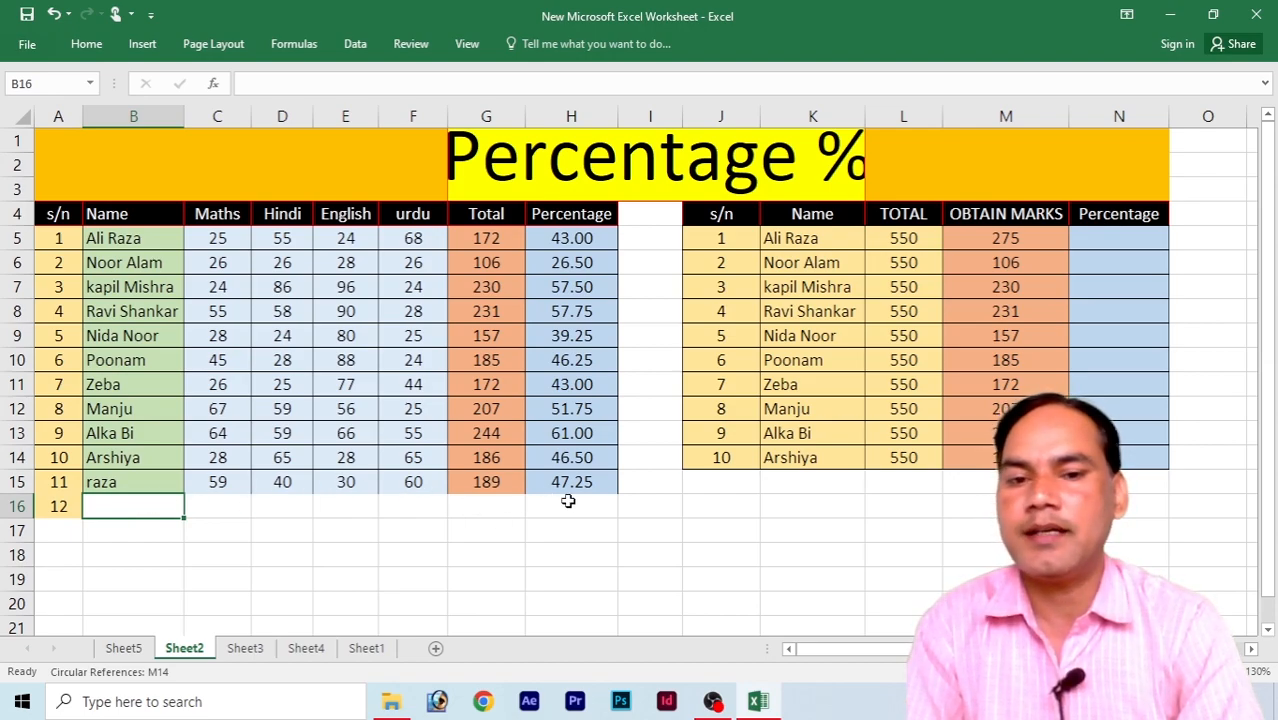
Try to fill only the Total formula from G15 down through G19.
{"action": "left_click", "coordinate": [500, 483]}
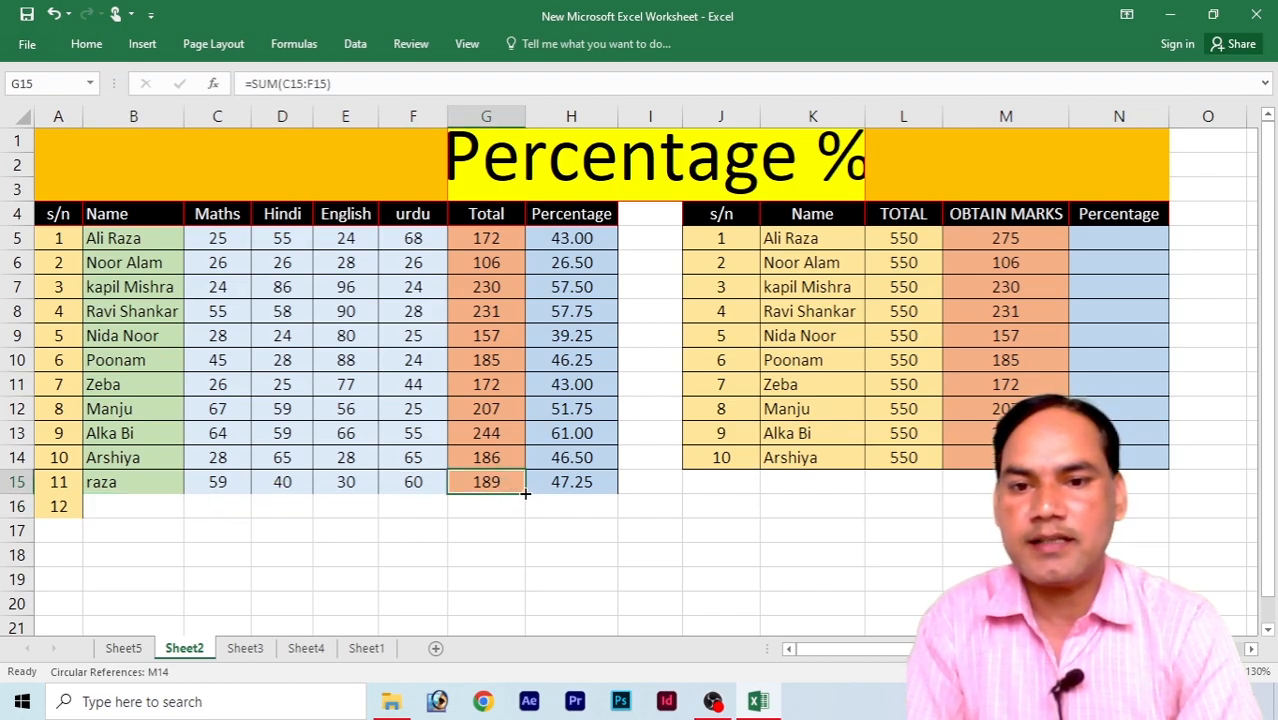
{"action": "key", "text": "alt"}
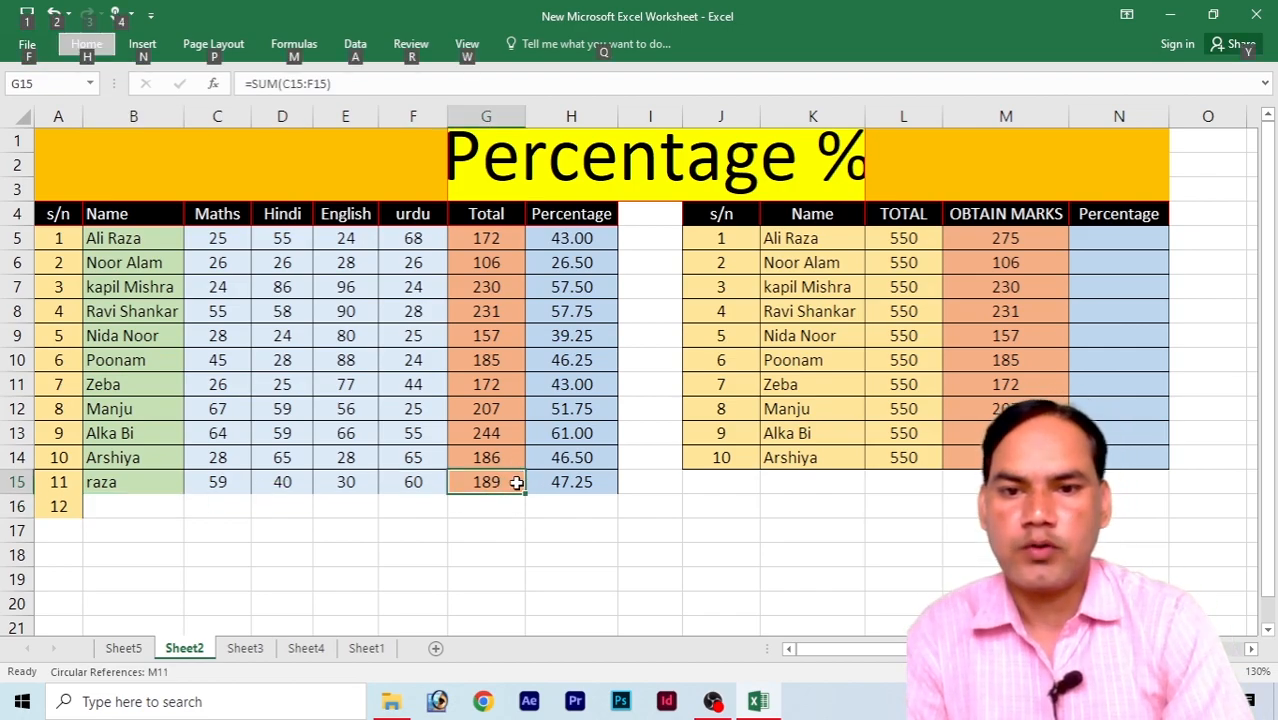
{"action": "left_click_drag", "start_coordinate": [526, 494], "coordinate": [526, 594]}
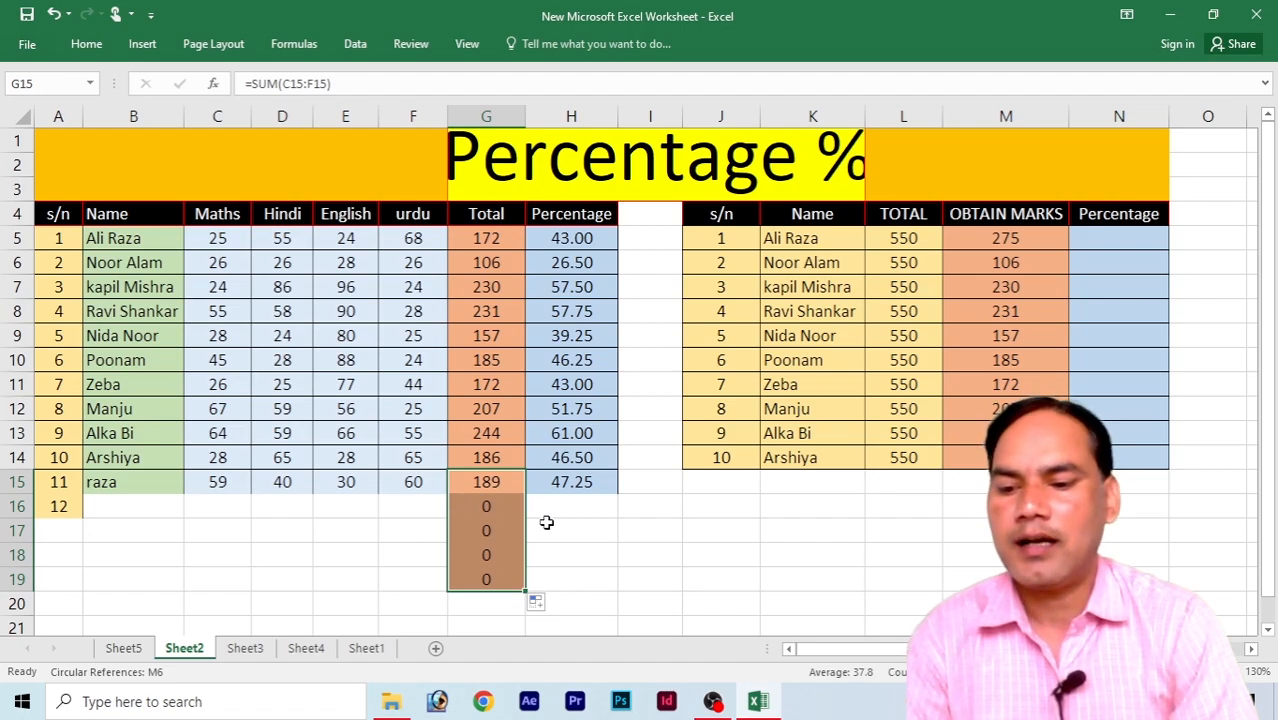
{"action": "key", "text": "ctrl+z"}
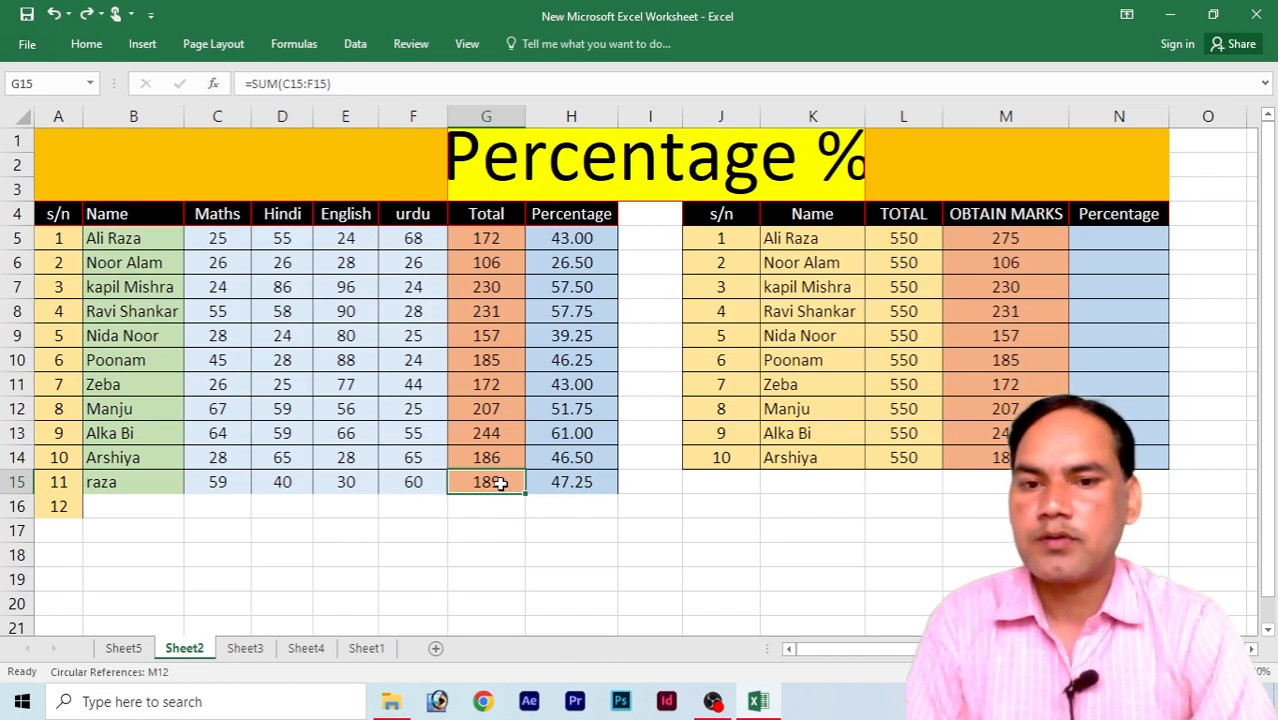
Fill the Total and Percentage formulas together from G15:H15 down through row 19.
{"action": "left_click_drag", "start_coordinate": [500, 483], "coordinate": [604, 597]}
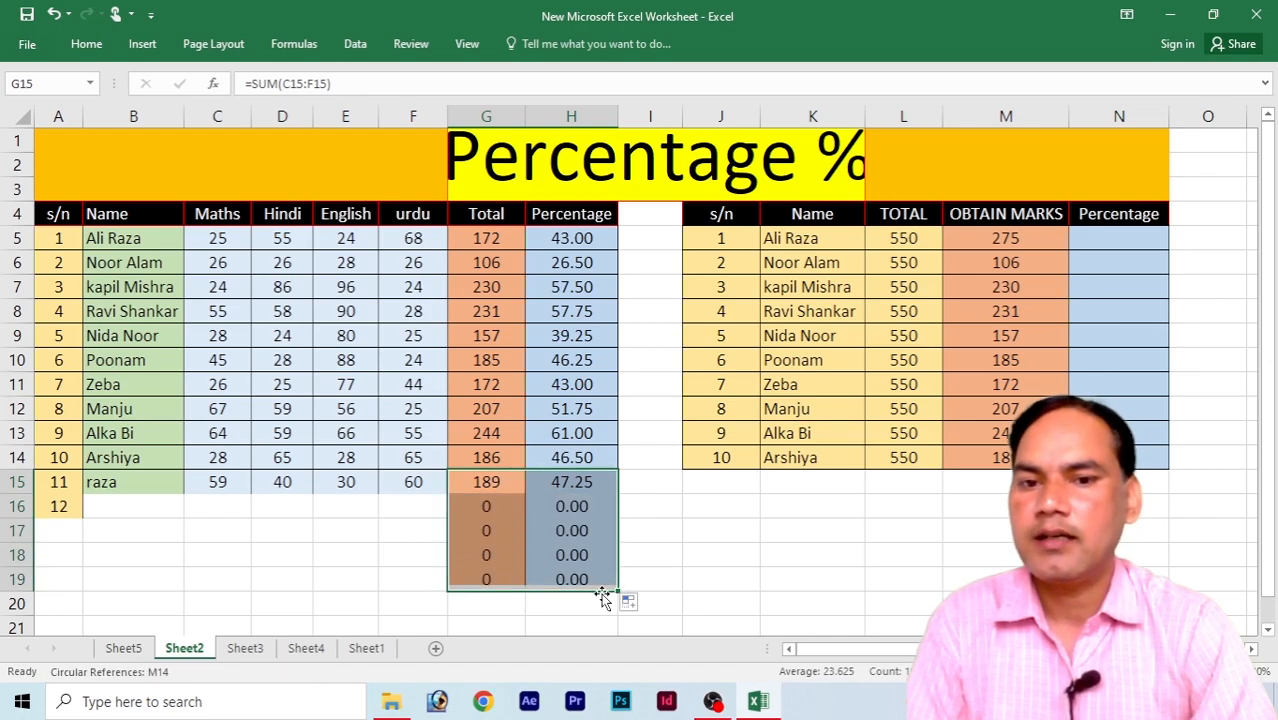
{"action": "left_click", "coordinate": [477, 507]}
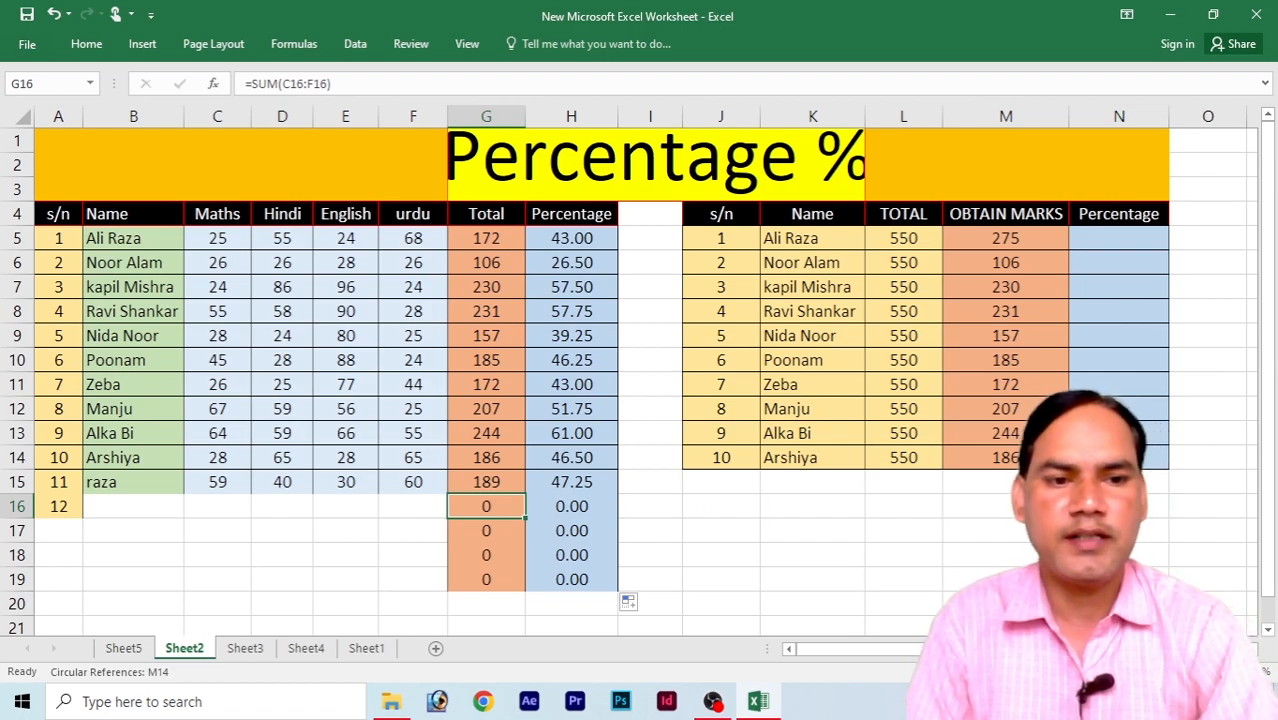
Examine the first student's TOTAL and OBTAIN MARKS values in L5 and M5 of the second table.
{"action": "scroll", "coordinate": [640, 370], "scroll_direction": "right", "scroll_amount": 6}
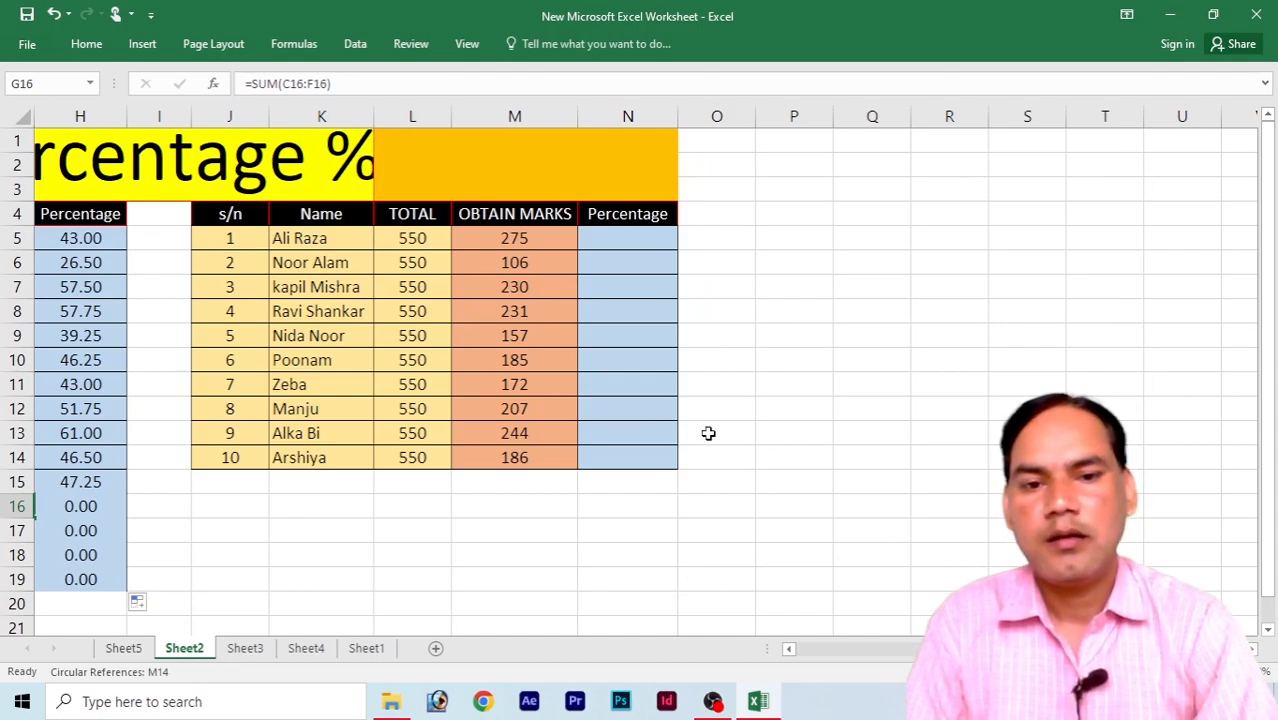
{"action": "left_click_drag", "start_coordinate": [925, 648], "coordinate": [793, 650]}
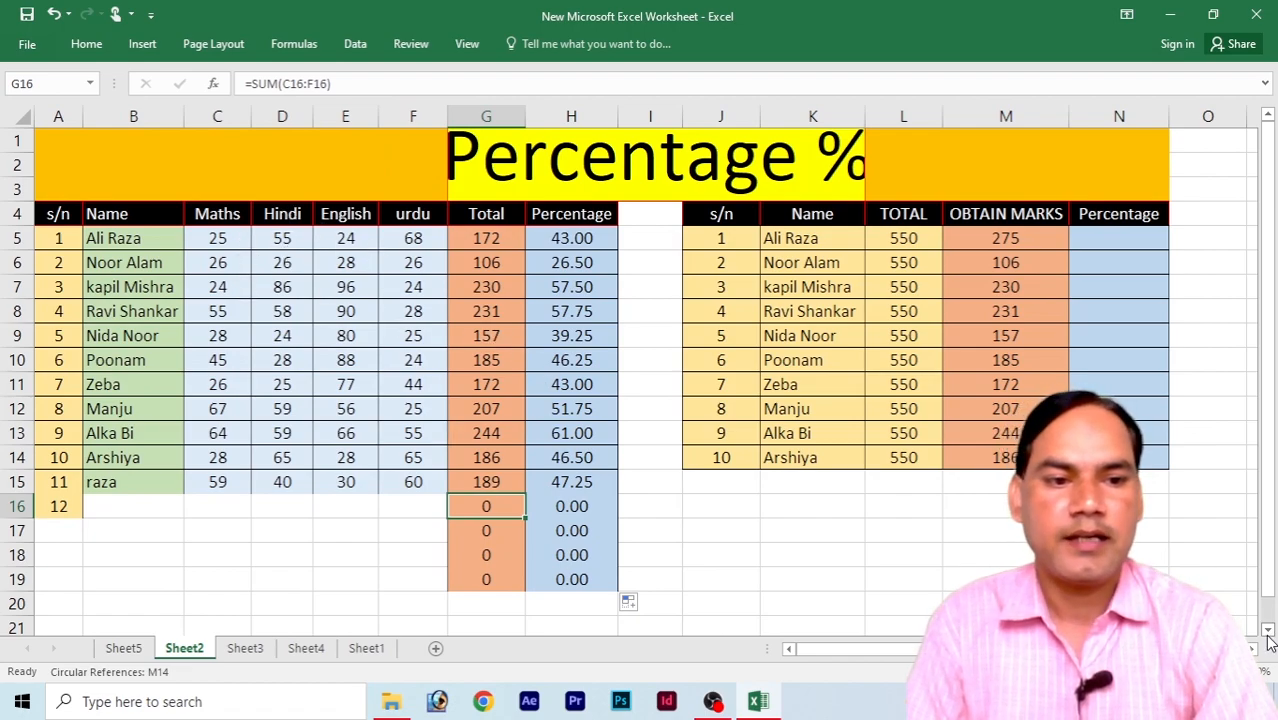
{"action": "left_click_drag", "start_coordinate": [1252, 649], "coordinate": [1256, 652]}
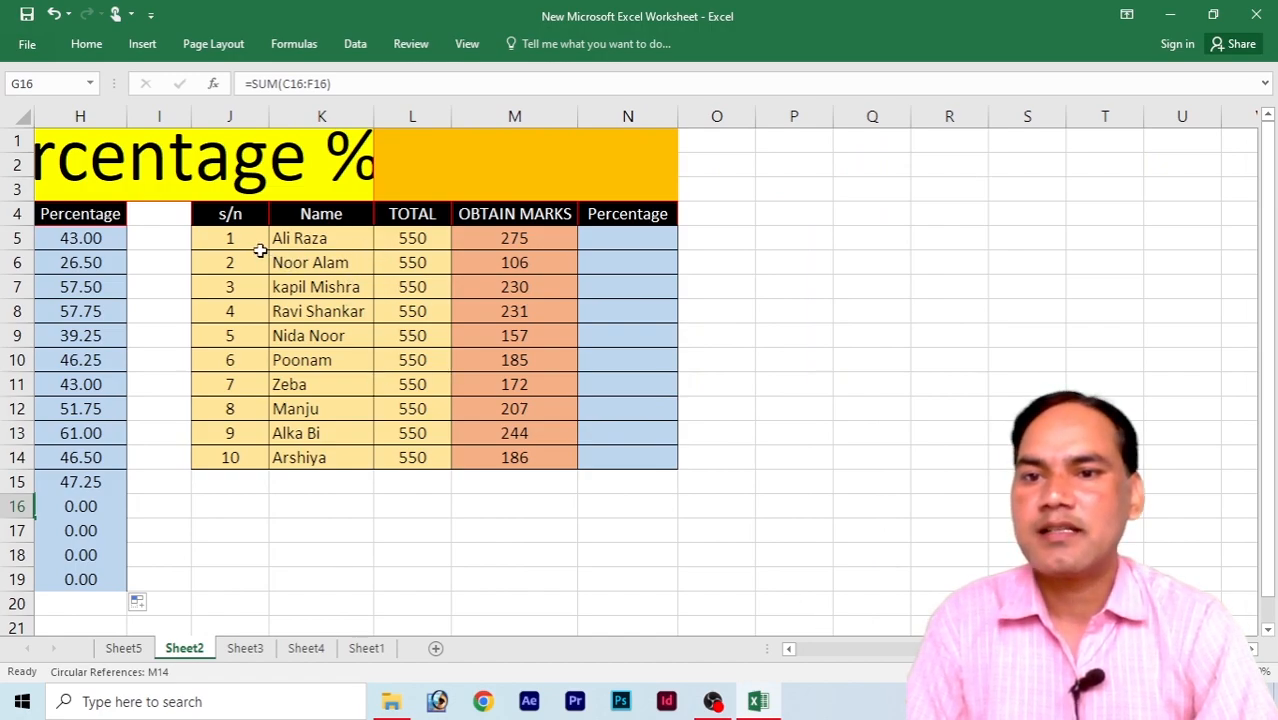
{"action": "left_click", "coordinate": [292, 238]}
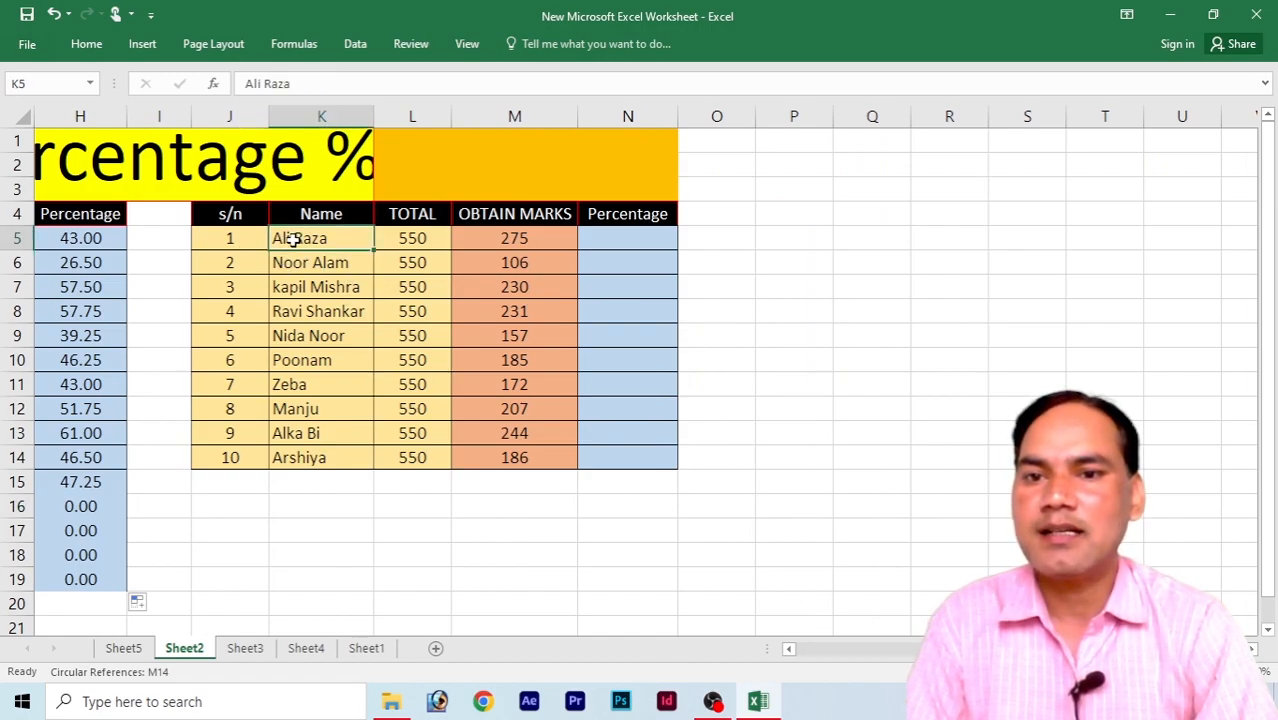
{"action": "left_click", "coordinate": [427, 239]}
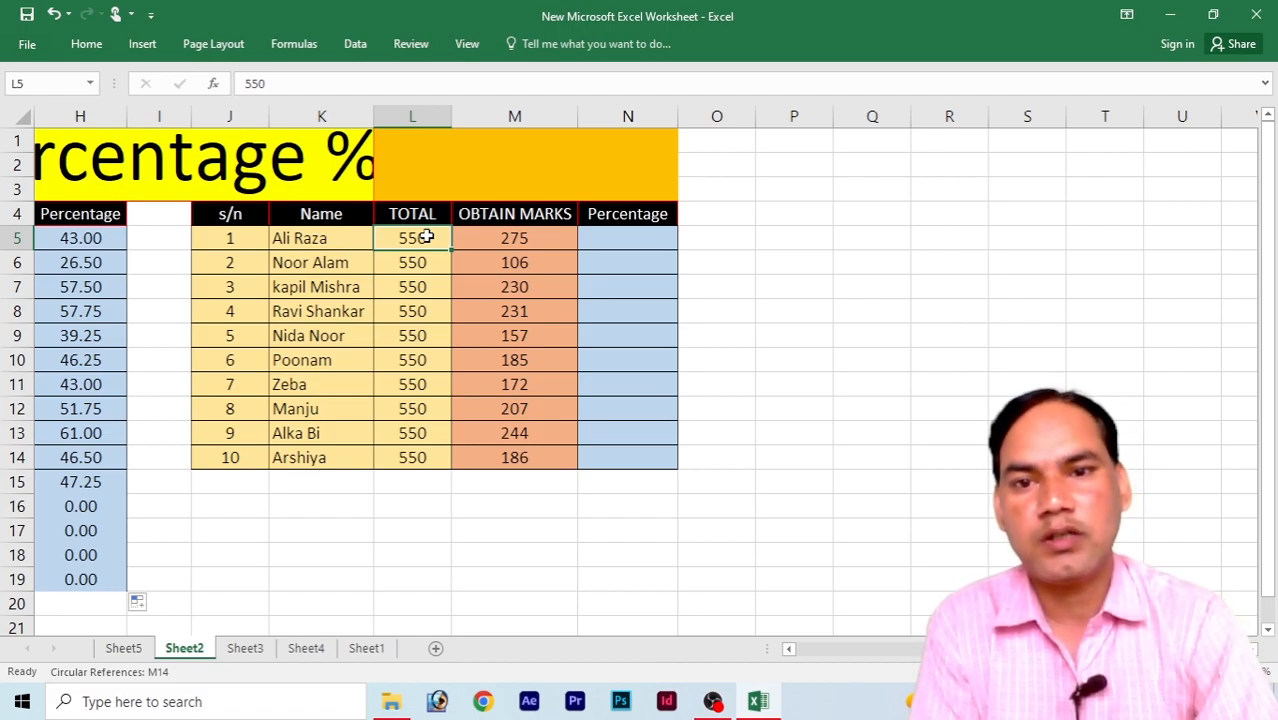
{"action": "left_click", "coordinate": [547, 235]}
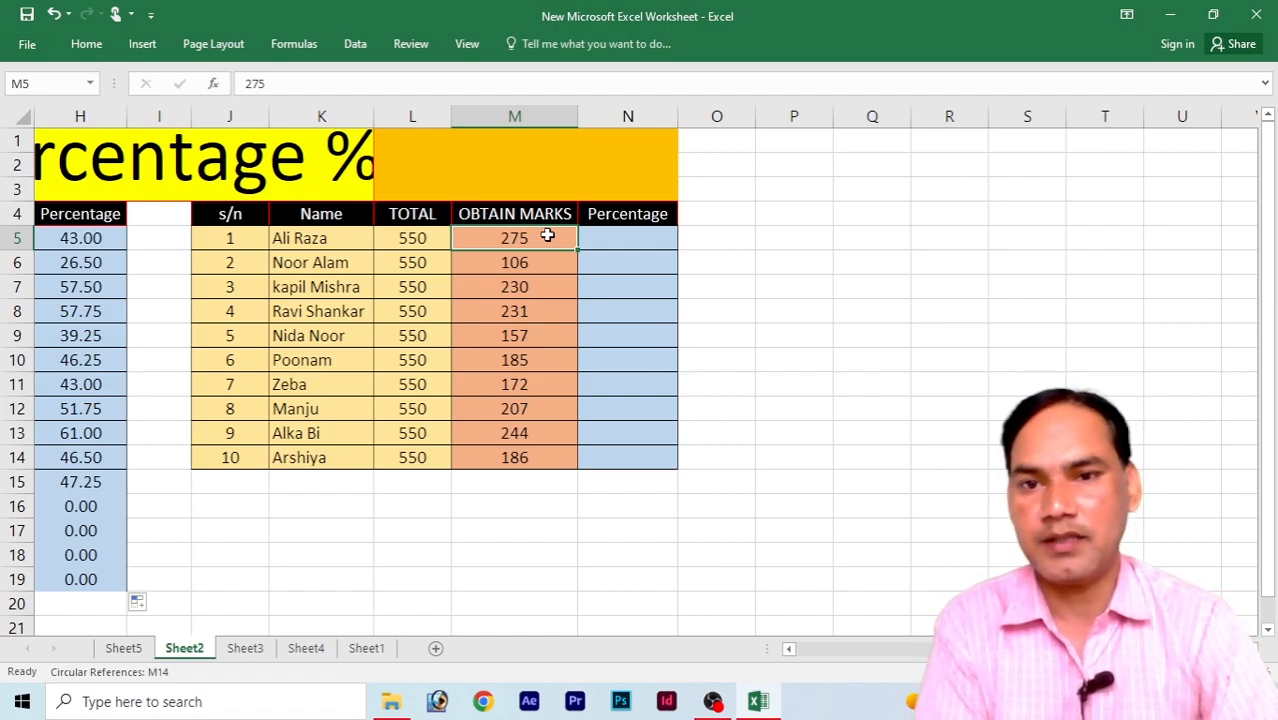
{"action": "left_click", "coordinate": [418, 240]}
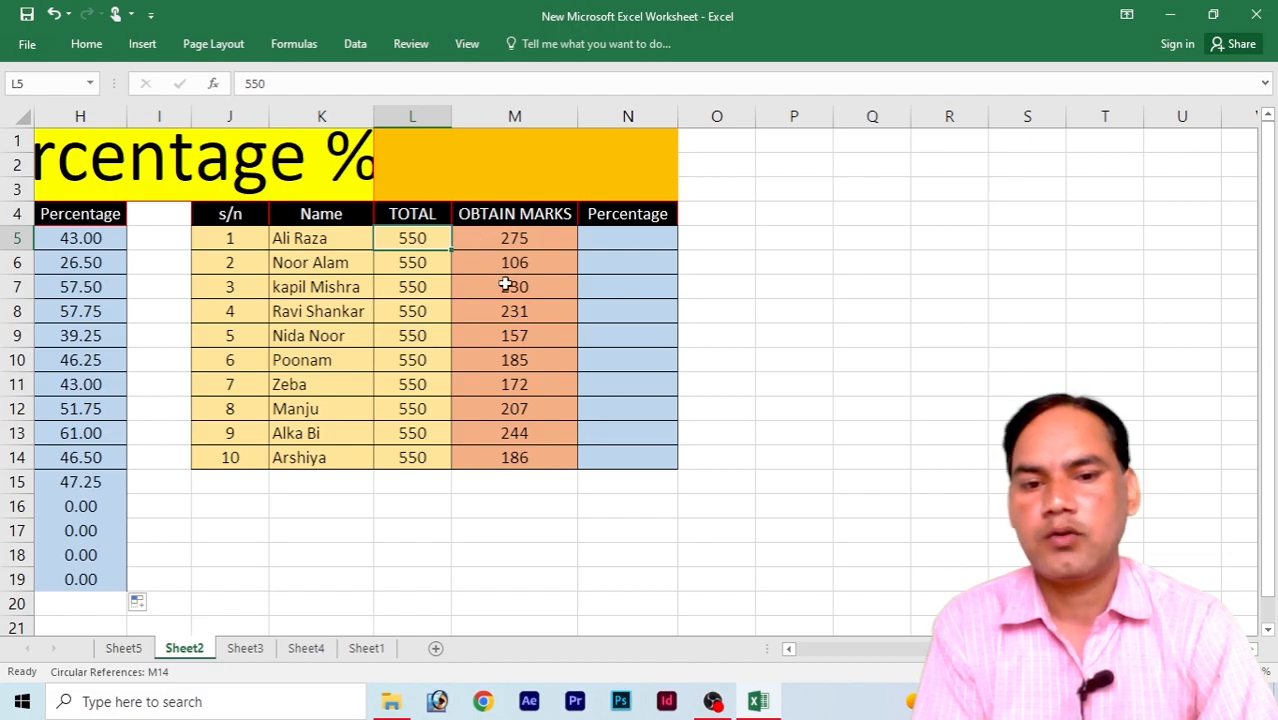
Calculate the first student's percentage in N5 of the second table with the formula =M5/L5*100.
{"action": "left_click", "coordinate": [508, 238]}
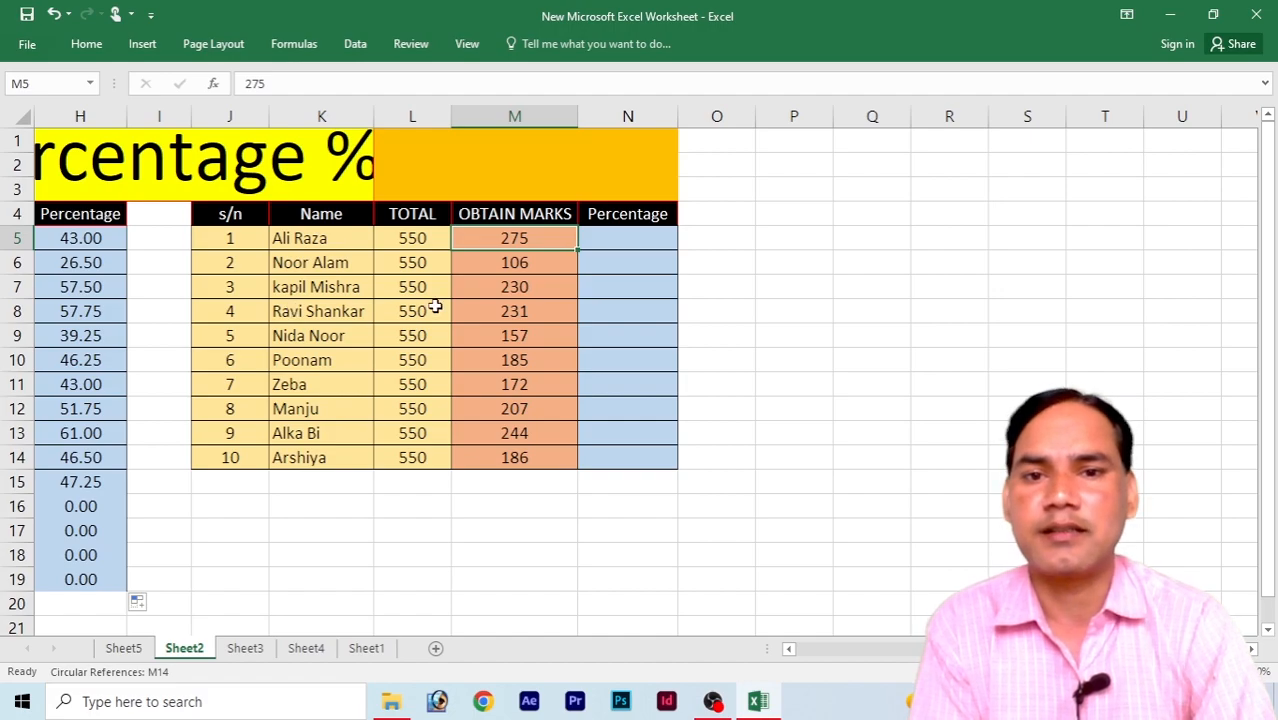
{"action": "left_click", "coordinate": [610, 238]}
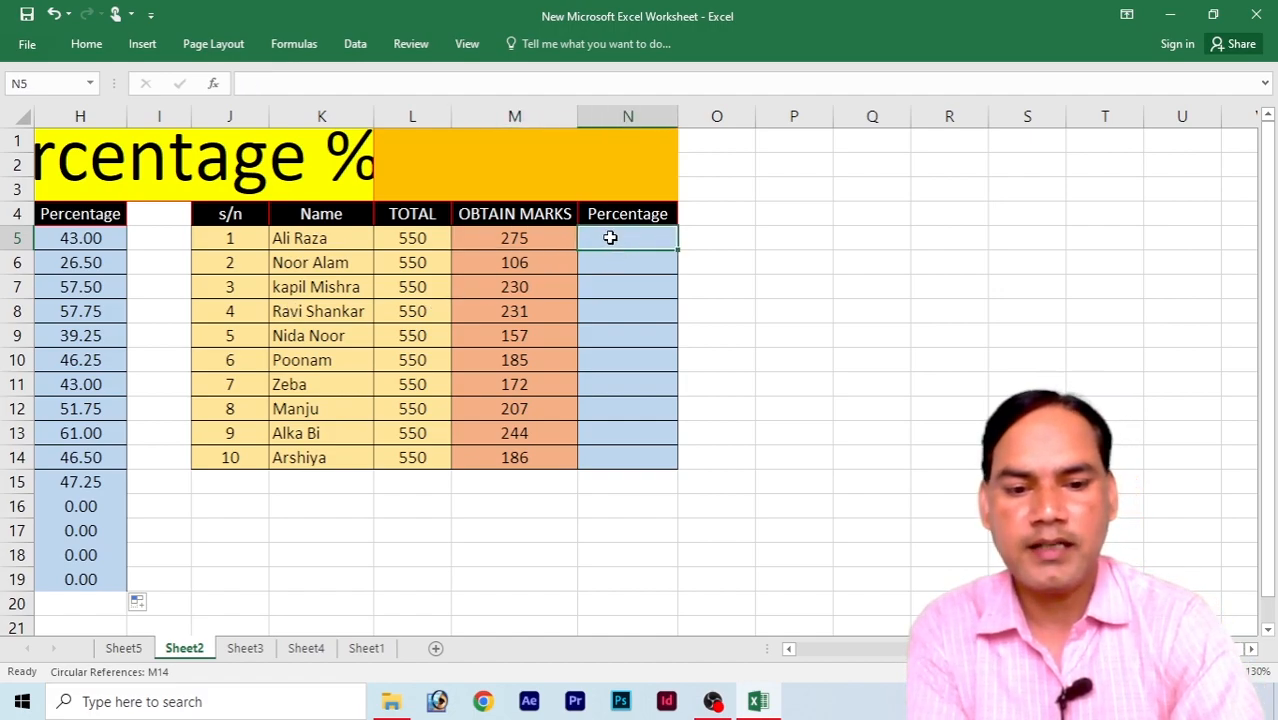
{"action": "type", "text": "="}
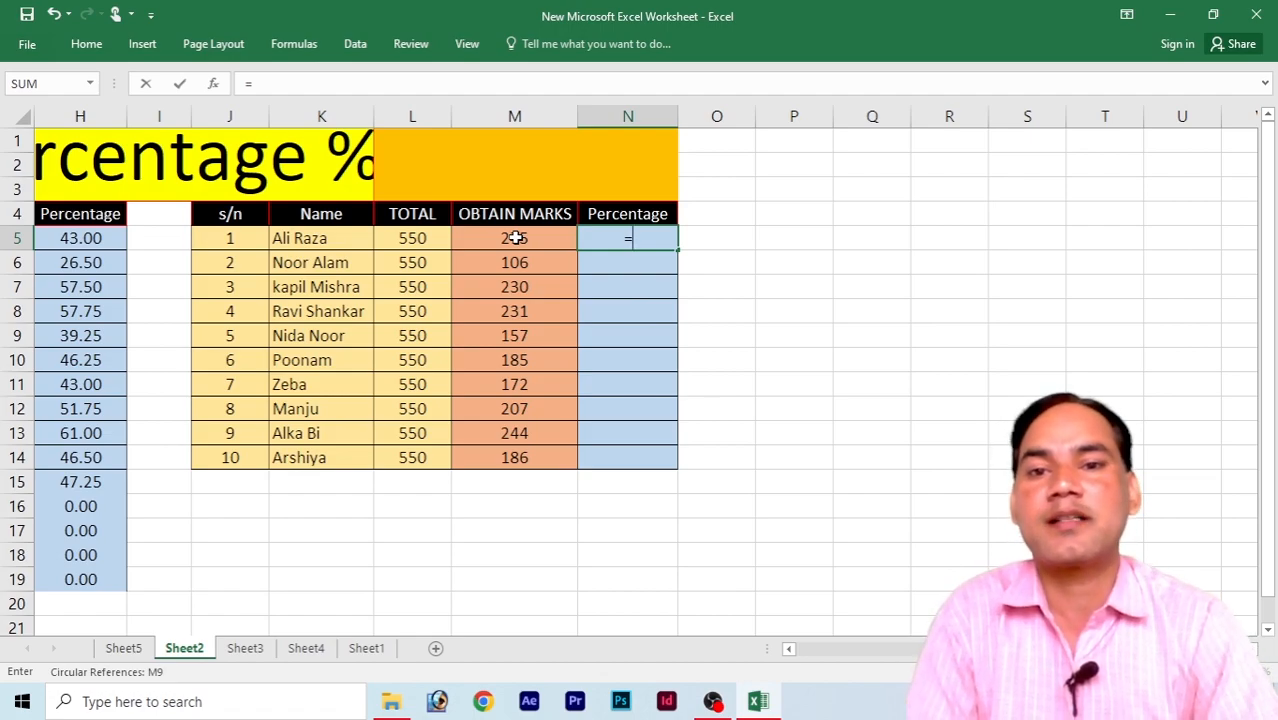
{"action": "left_click", "coordinate": [515, 238]}
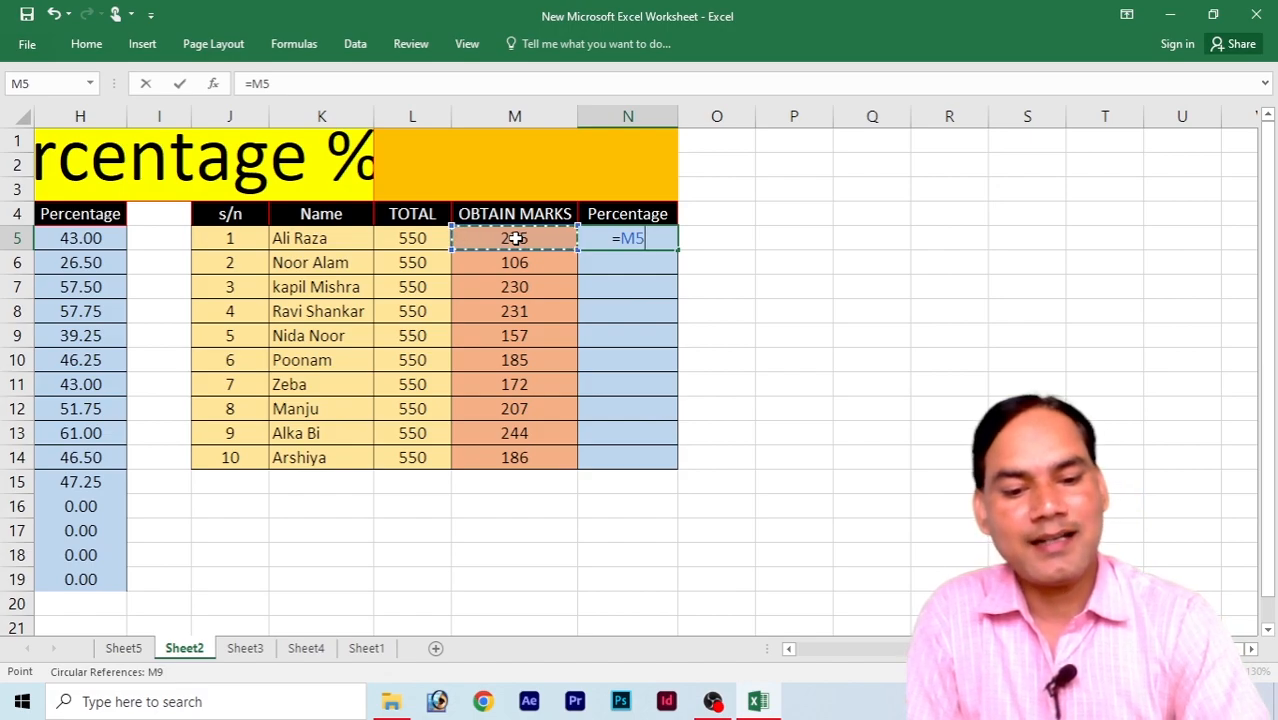
{"action": "type", "text": "/"}
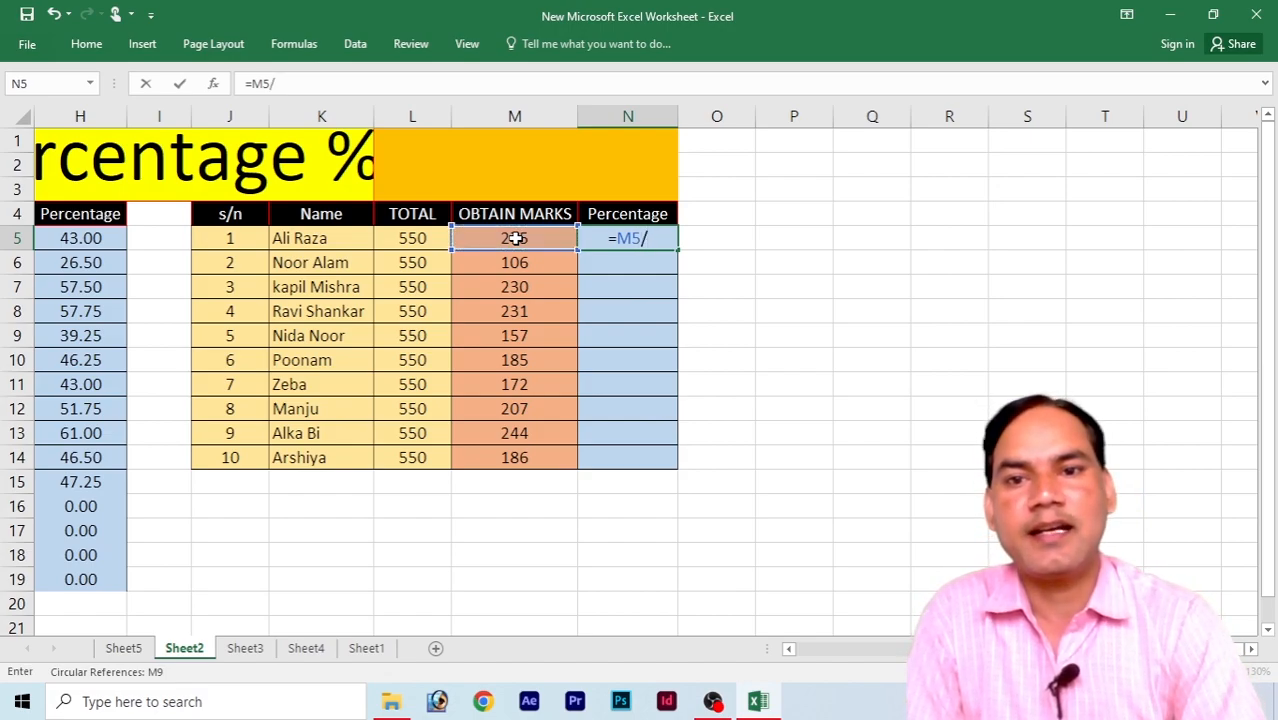
{"action": "left_click", "coordinate": [412, 240]}
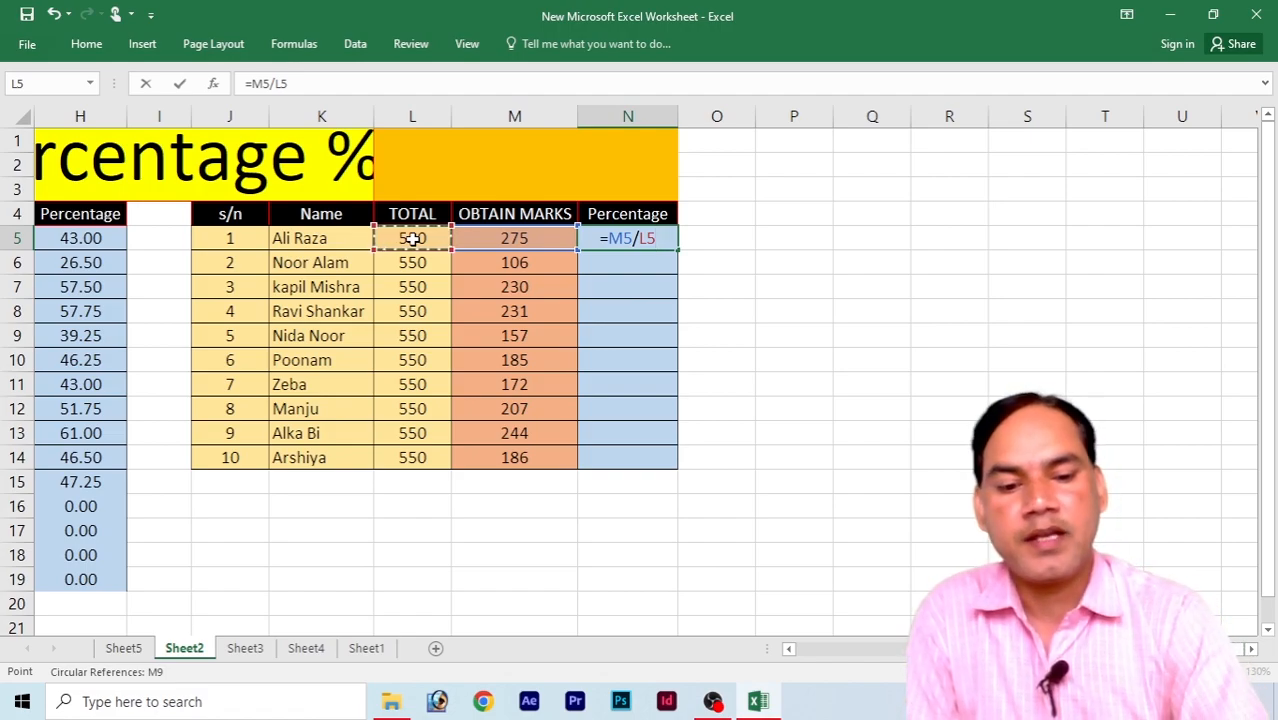
{"action": "type", "text": "*"}
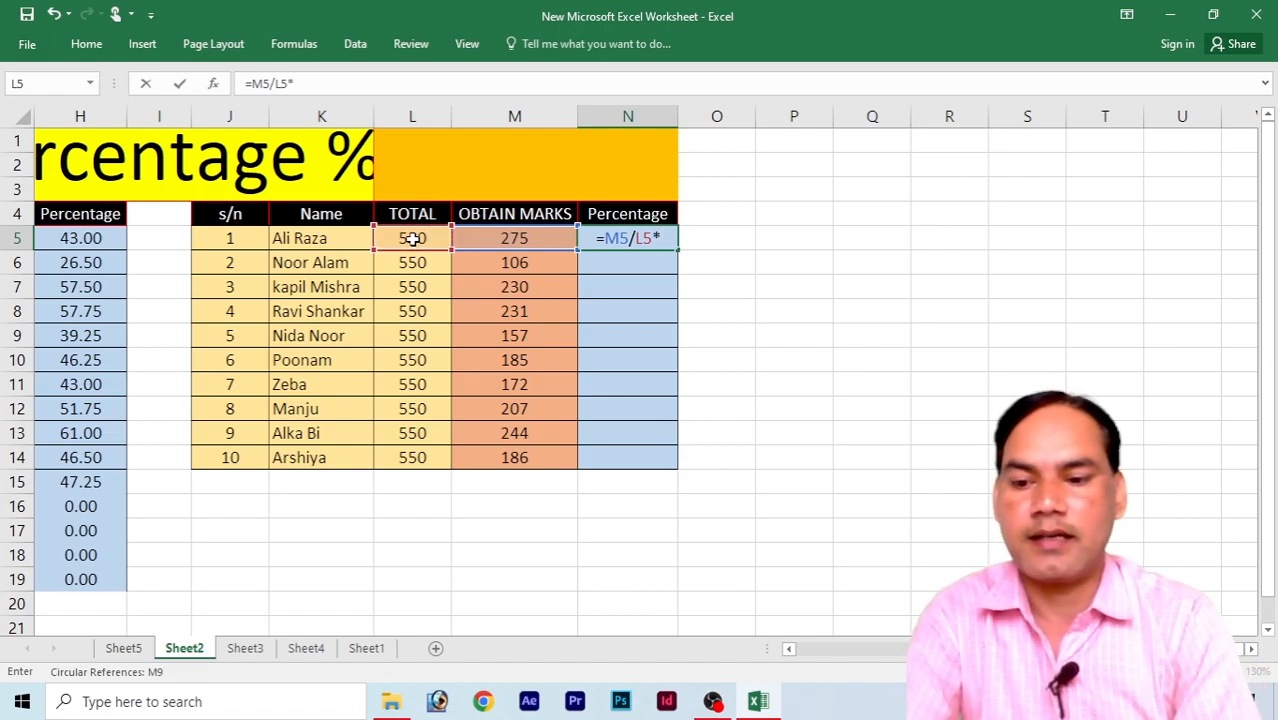
{"action": "type", "text": "100"}
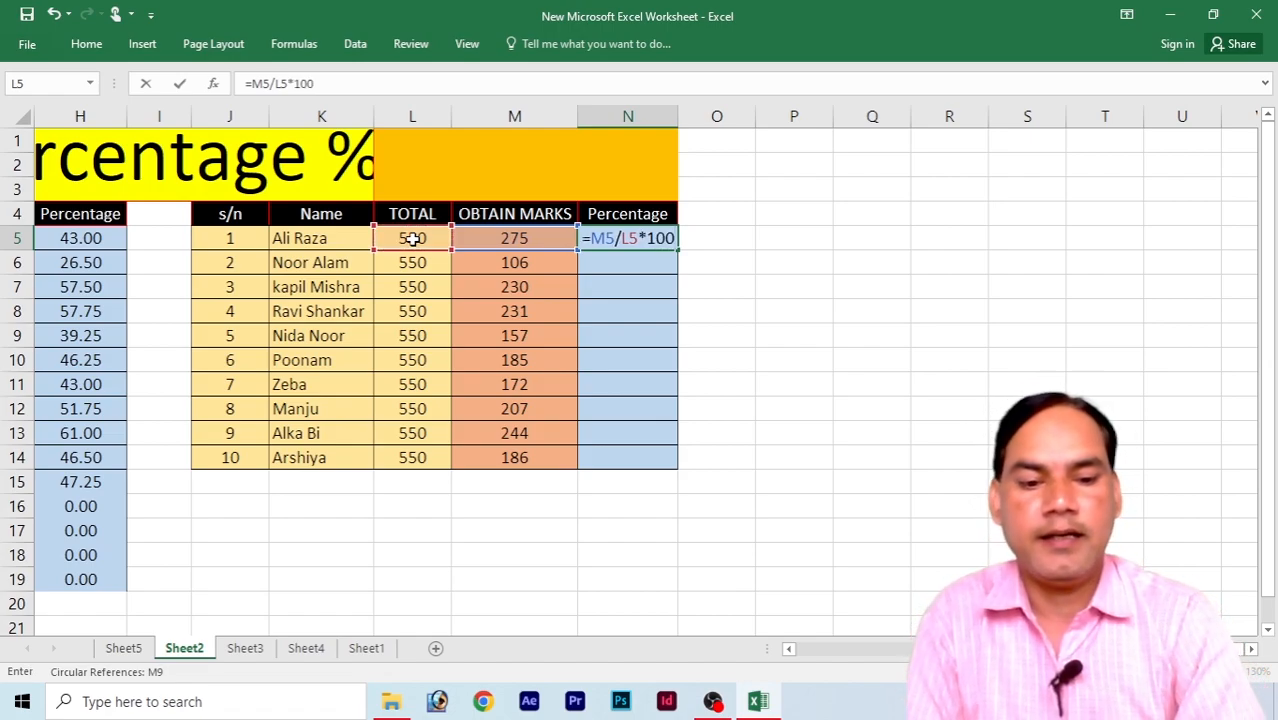
{"action": "key", "text": "Return"}
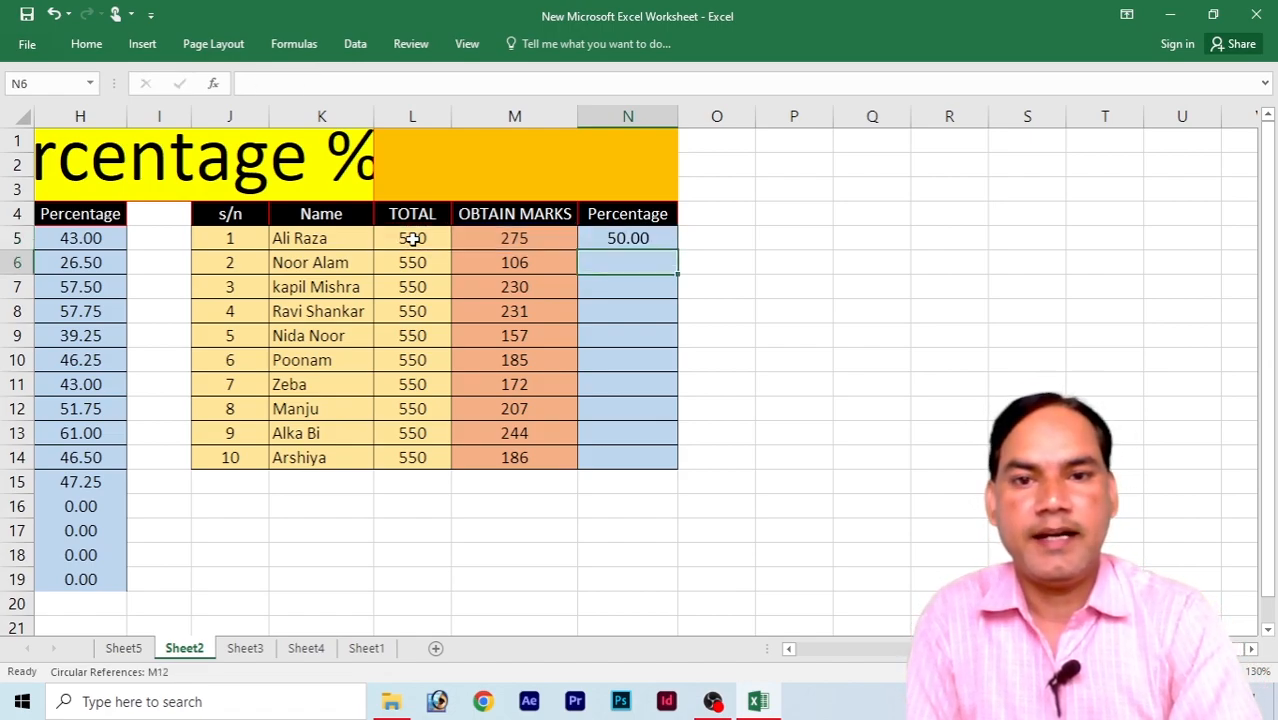
Fill the percentage formula from N5 down through N14 for all ten students in the second table.
{"action": "left_click", "coordinate": [627, 237]}
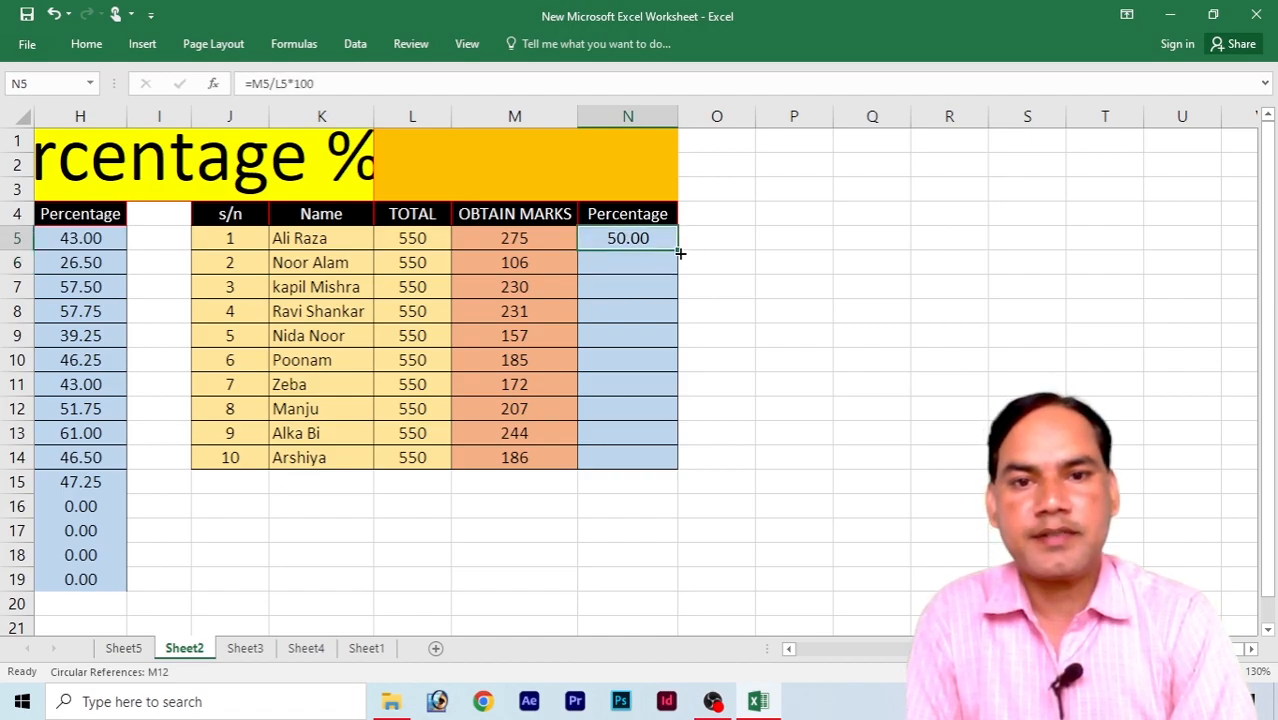
{"action": "left_click_drag", "start_coordinate": [678, 249], "coordinate": [680, 310]}
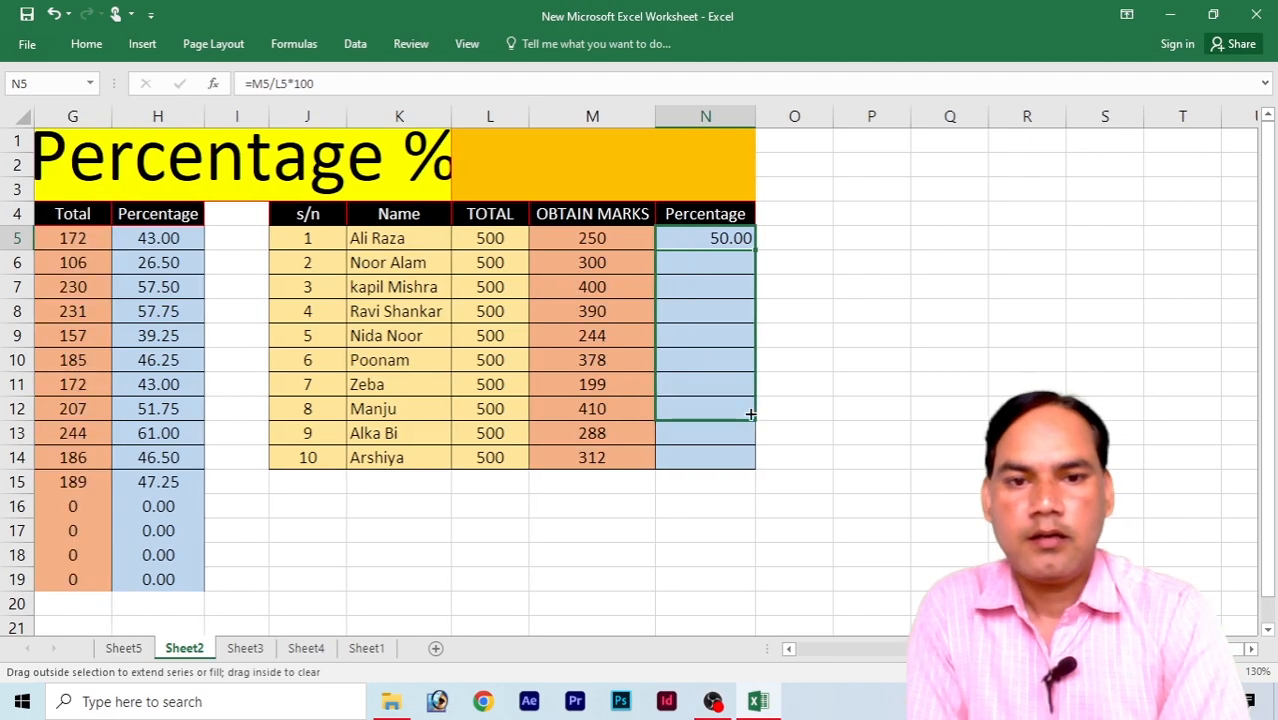
{"action": "left_click_drag", "start_coordinate": [750, 413], "coordinate": [736, 460]}
{"action": "left_click", "coordinate": [825, 289]}
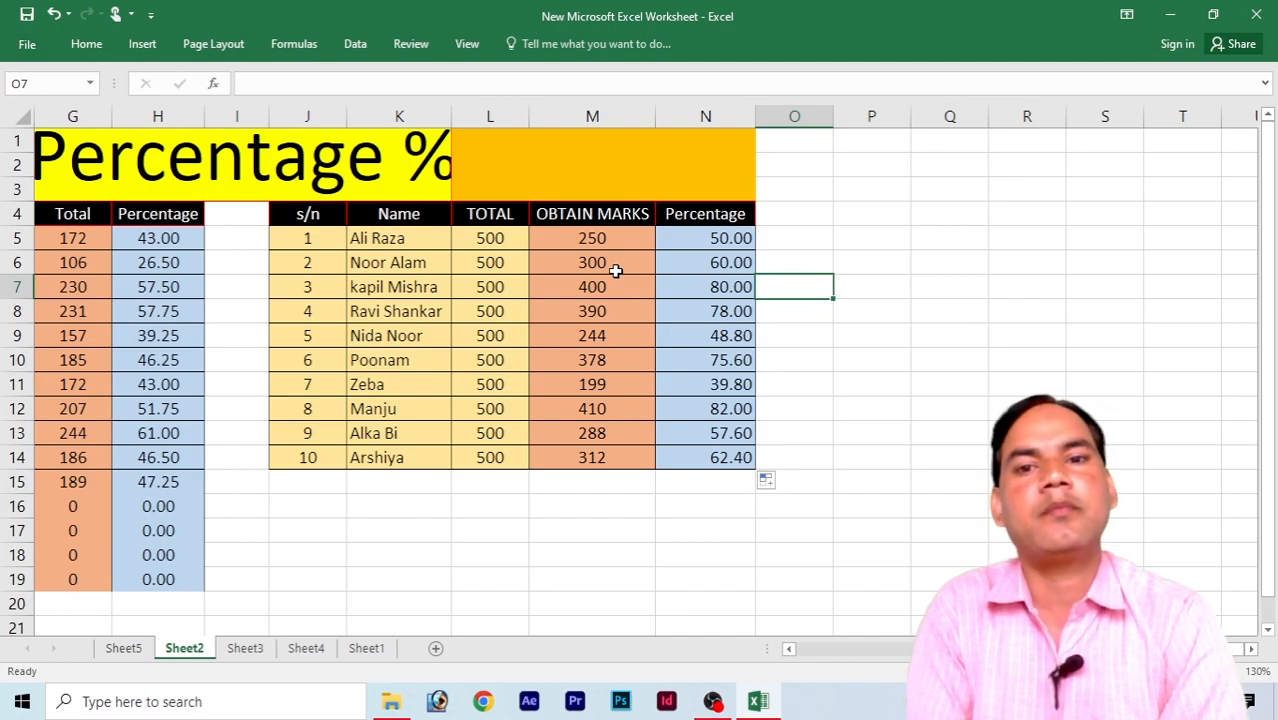
{"action": "left_click", "coordinate": [498, 242]}
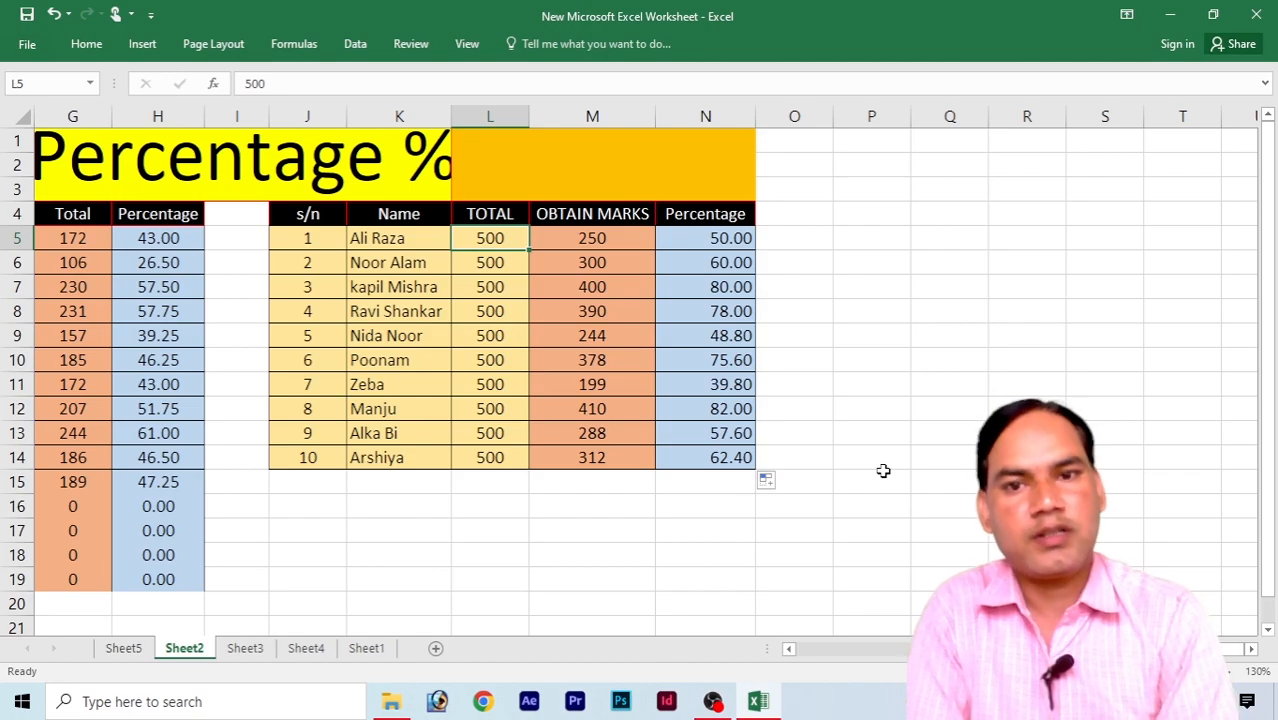
{"action": "left_click", "coordinate": [870, 372]}
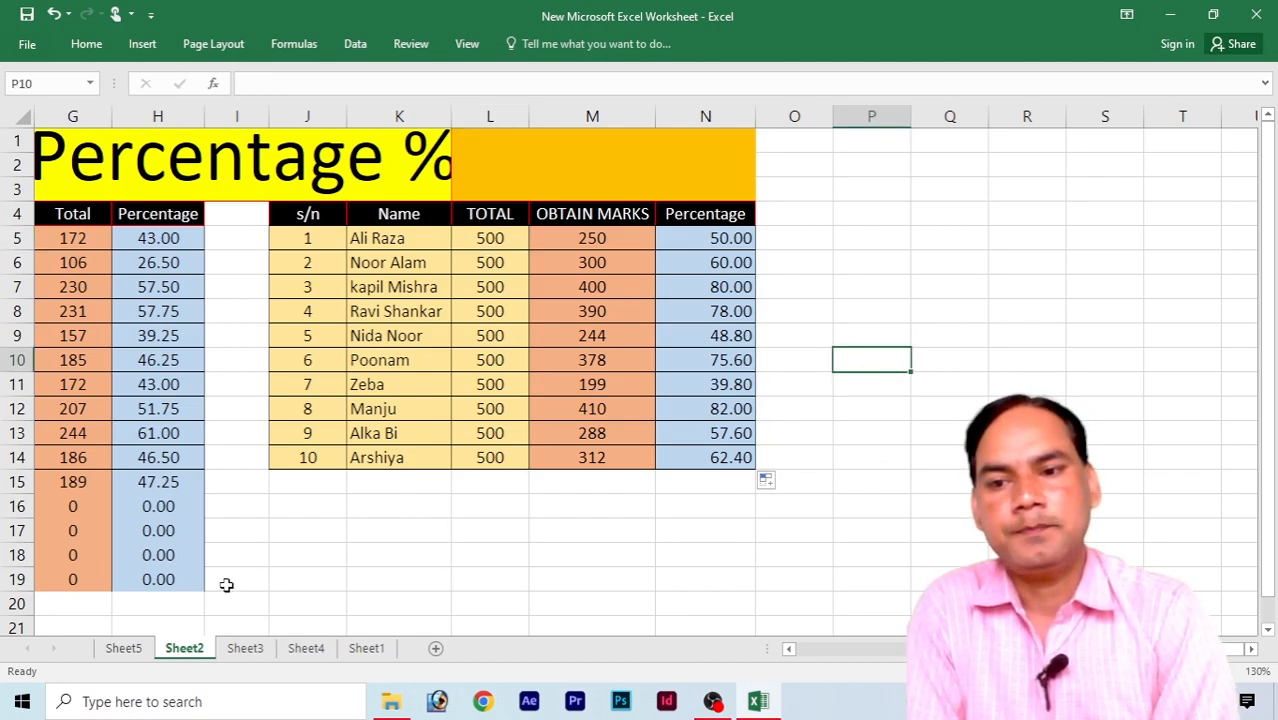
Switch to Sheet3, which contains the interest calculation table.
{"action": "left_click", "coordinate": [245, 648]}
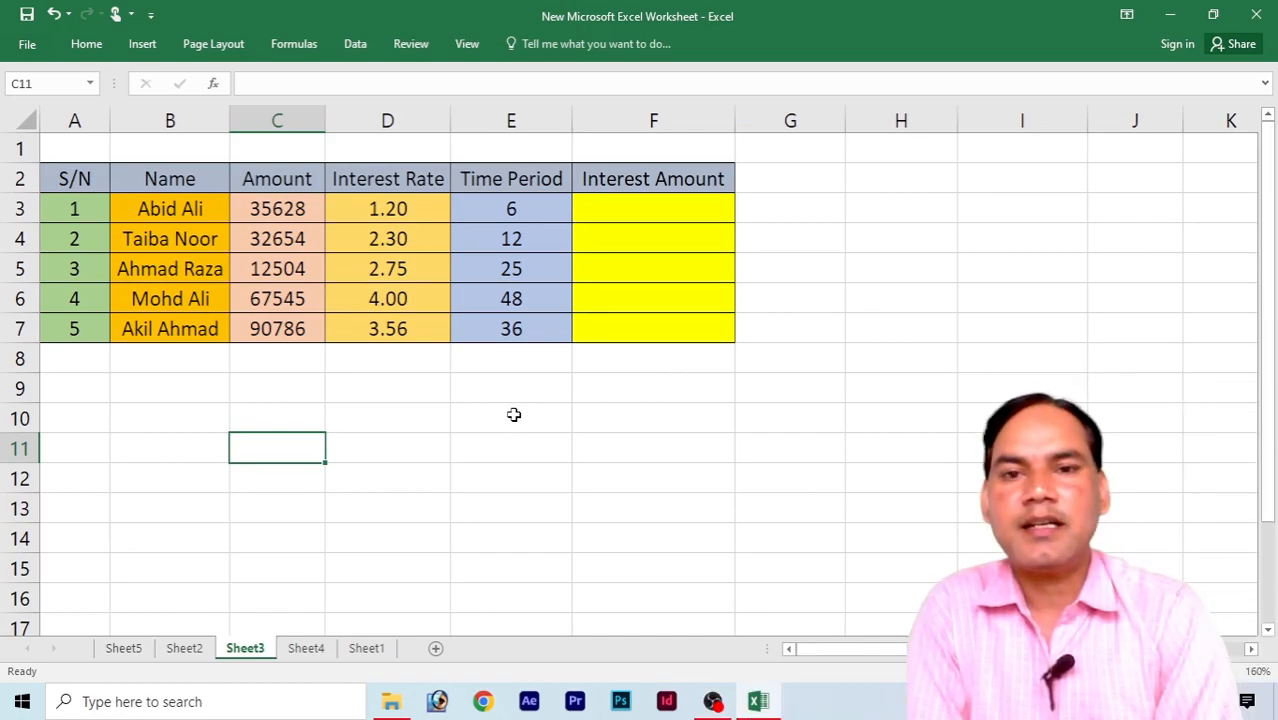
{"action": "left_click", "coordinate": [807, 276]}
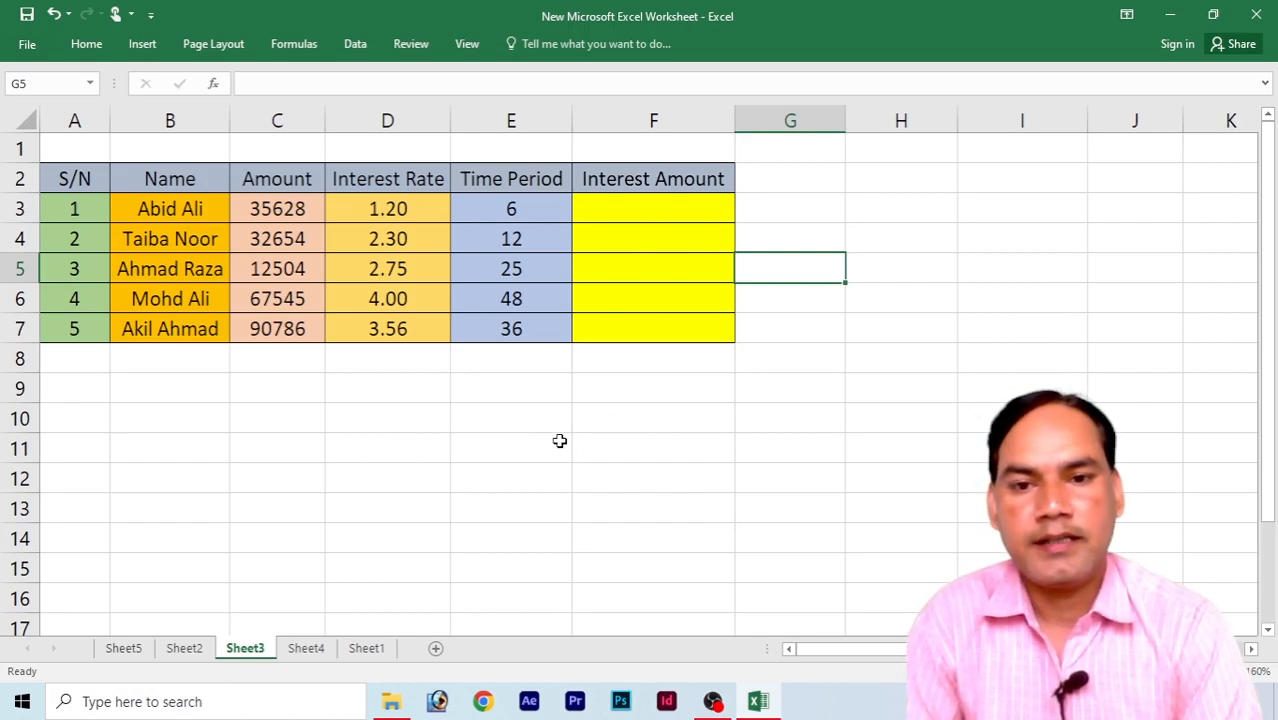
{"action": "left_click", "coordinate": [489, 449]}
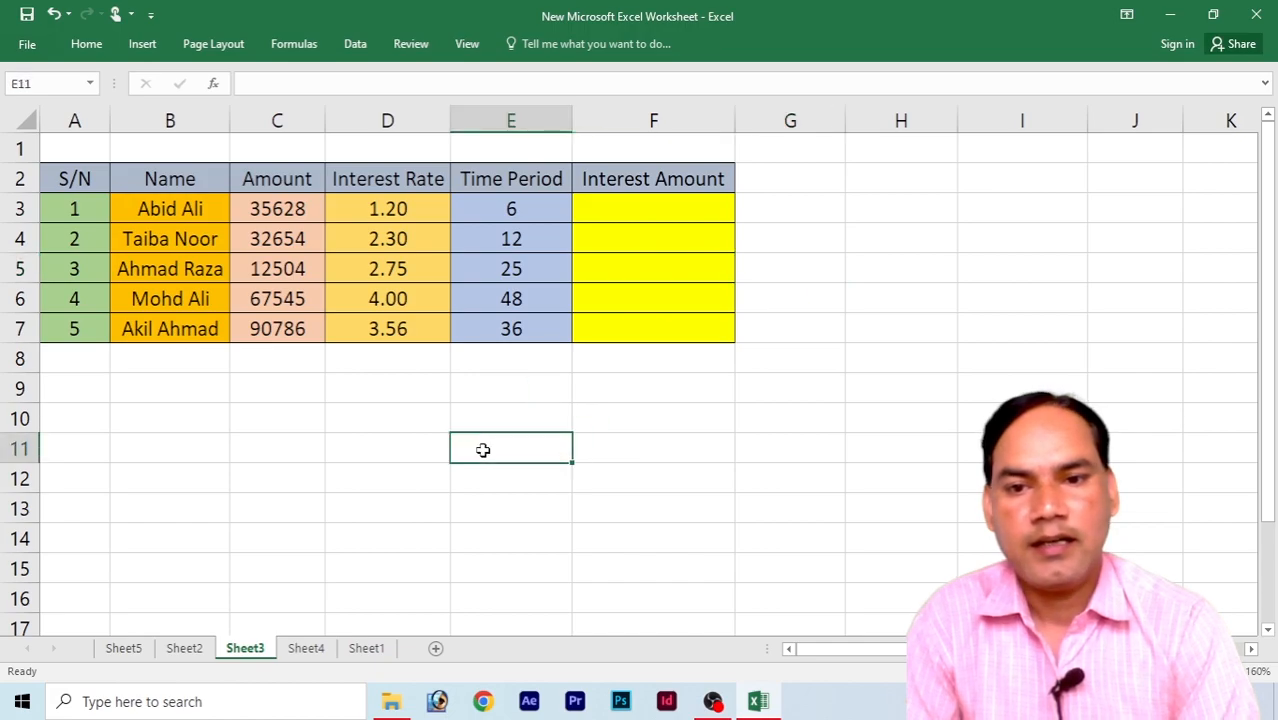
Enter a sample amount of 2345 in D11 and an interest rate of 1.20 in E11 below the table.
{"action": "left_click", "coordinate": [414, 447]}
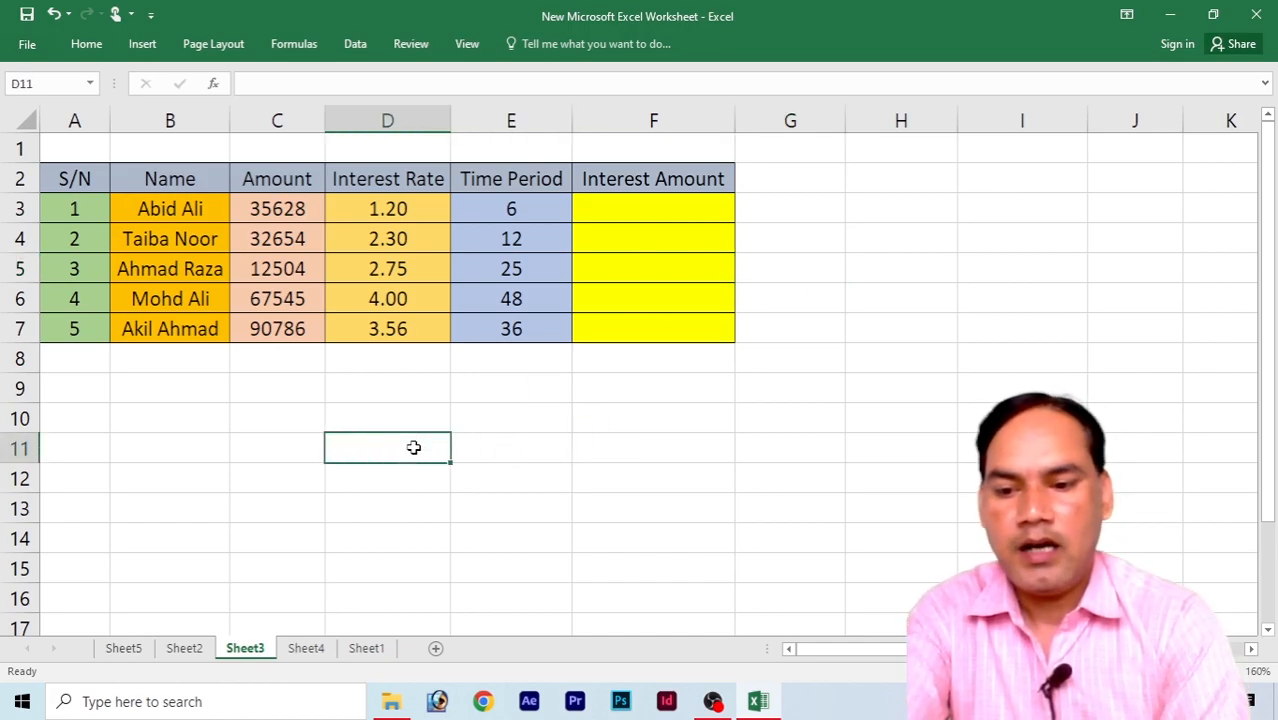
{"action": "type", "text": "2345"}
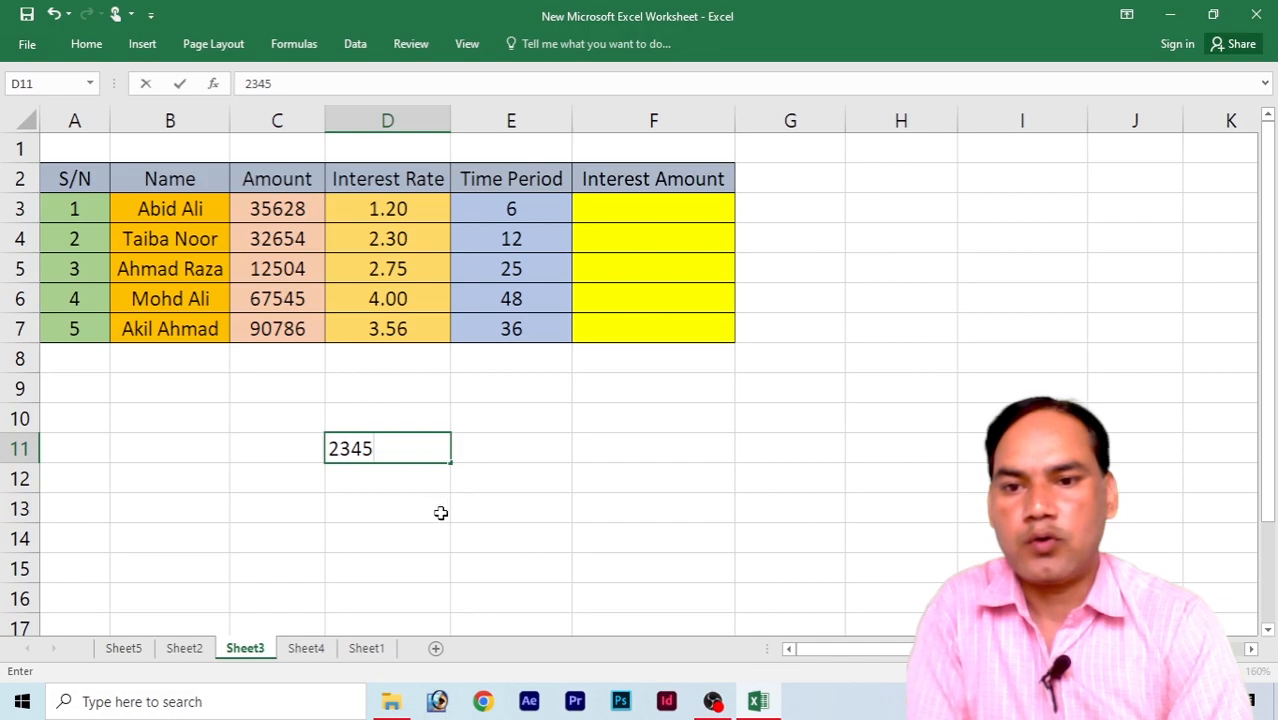
{"action": "left_click", "coordinate": [470, 498]}
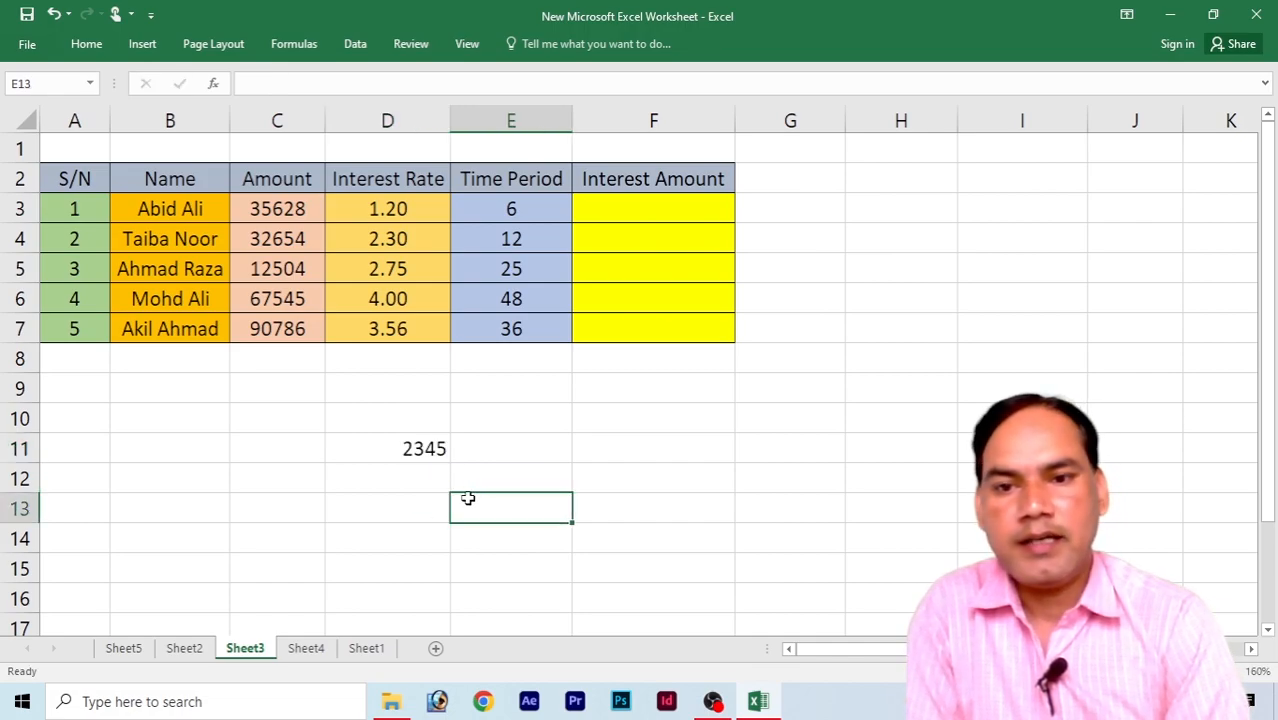
{"action": "left_click", "coordinate": [404, 449]}
{"action": "left_click", "coordinate": [518, 448]}
{"action": "type", "text": "1.20"}
{"action": "left_click", "coordinate": [695, 475]}
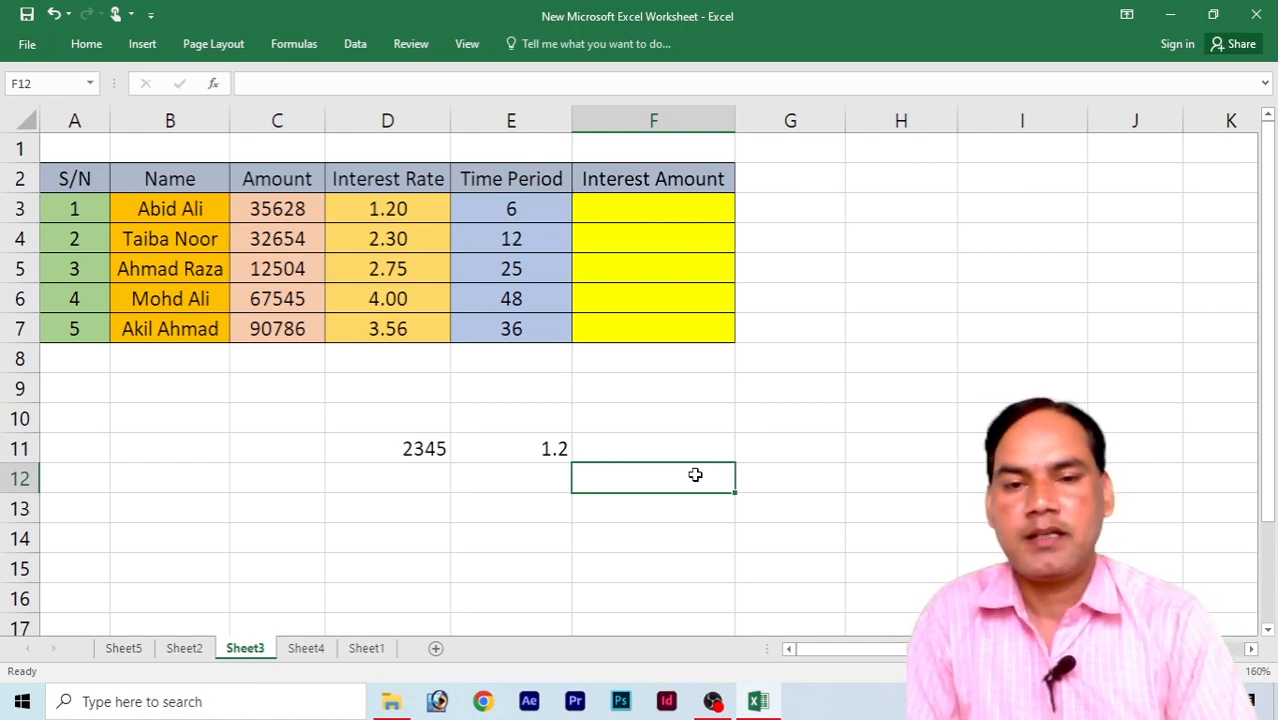
Calculate the sample interest in F11 with the formula =D11*E11%.
{"action": "left_click", "coordinate": [676, 446]}
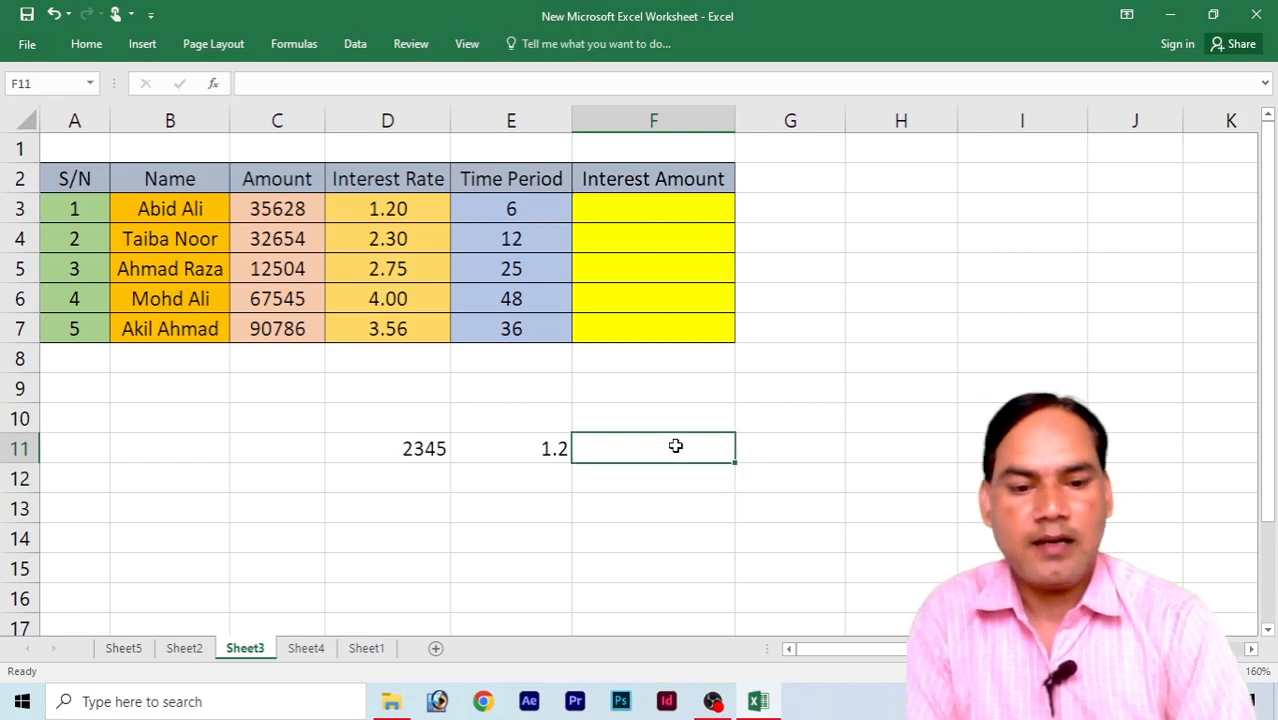
{"action": "type", "text": "="}
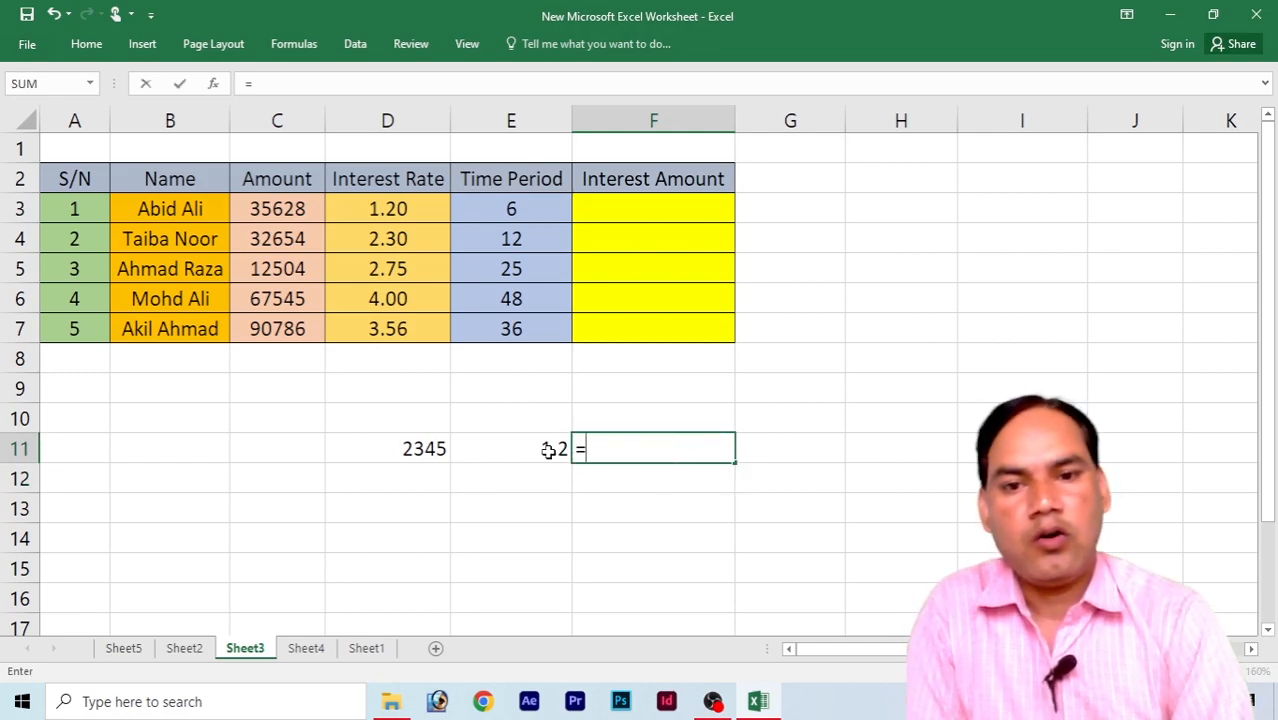
{"action": "left_click", "coordinate": [417, 451]}
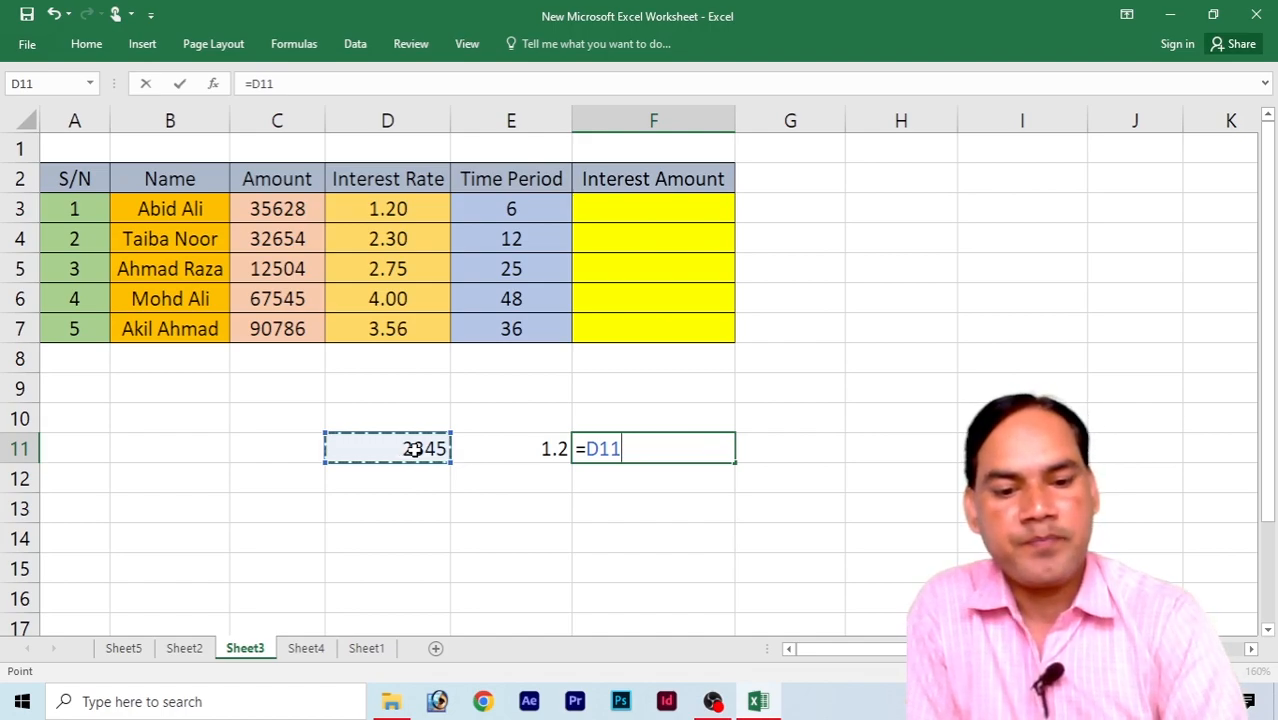
{"action": "type", "text": "*"}
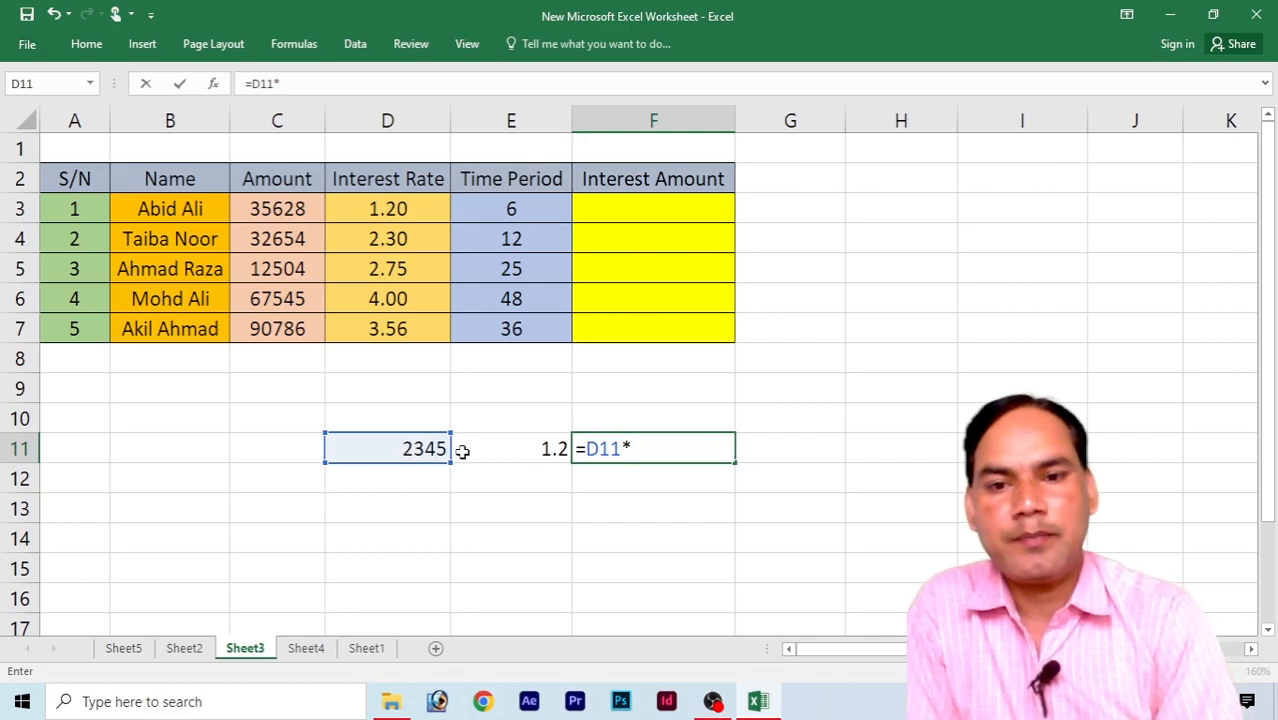
{"action": "left_click", "coordinate": [529, 449]}
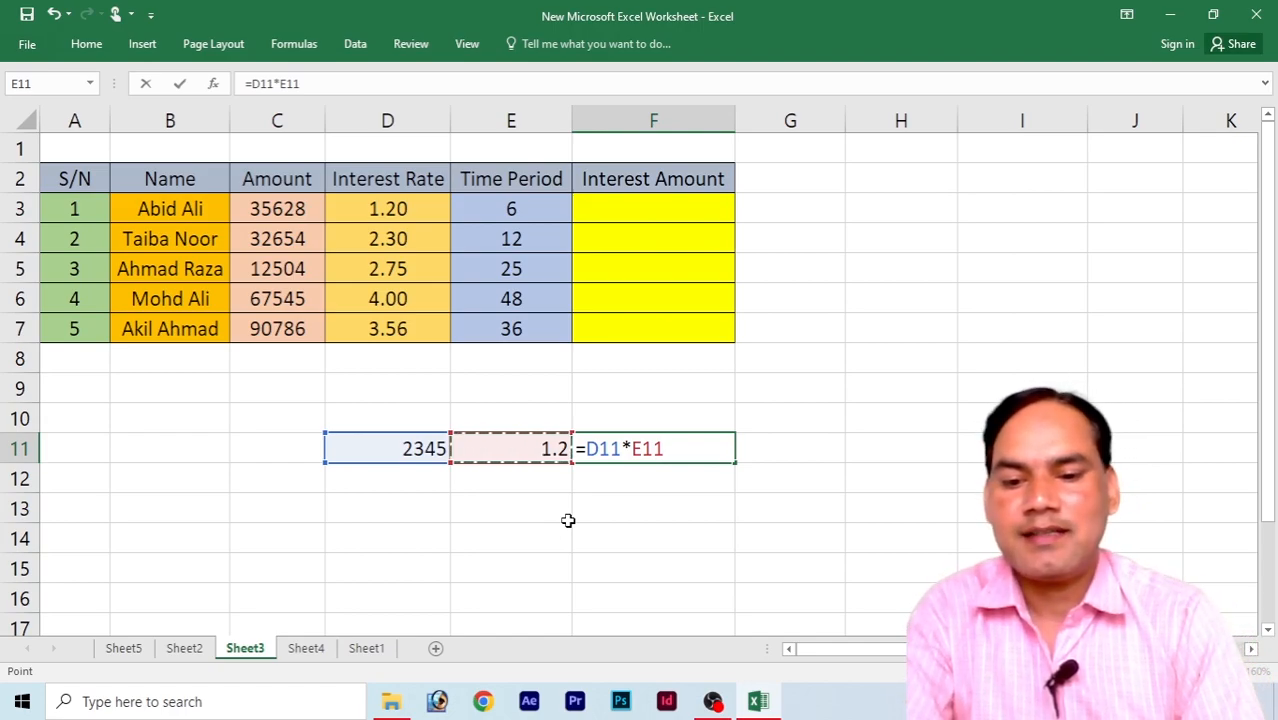
{"action": "type", "text": "%"}
{"action": "key", "text": "Return"}
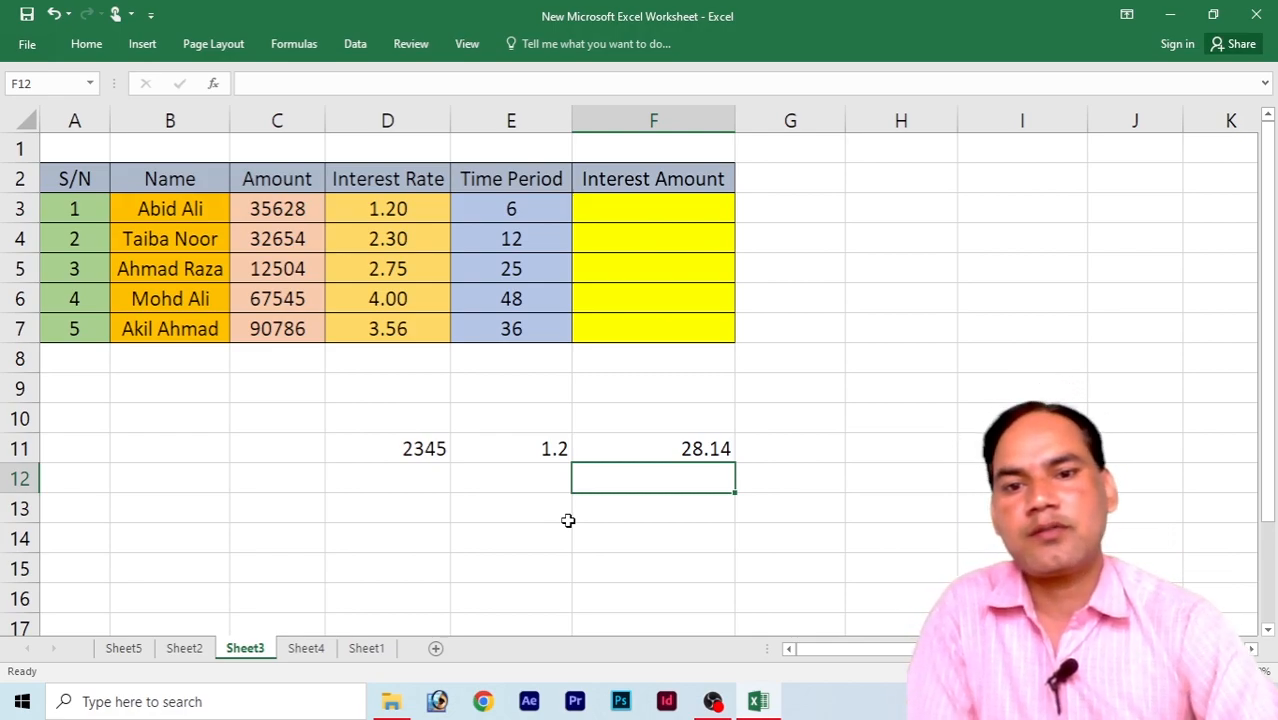
Clear the sample interest calculation from cells D11:F12.
{"action": "left_click_drag", "start_coordinate": [408, 449], "coordinate": [733, 468]}
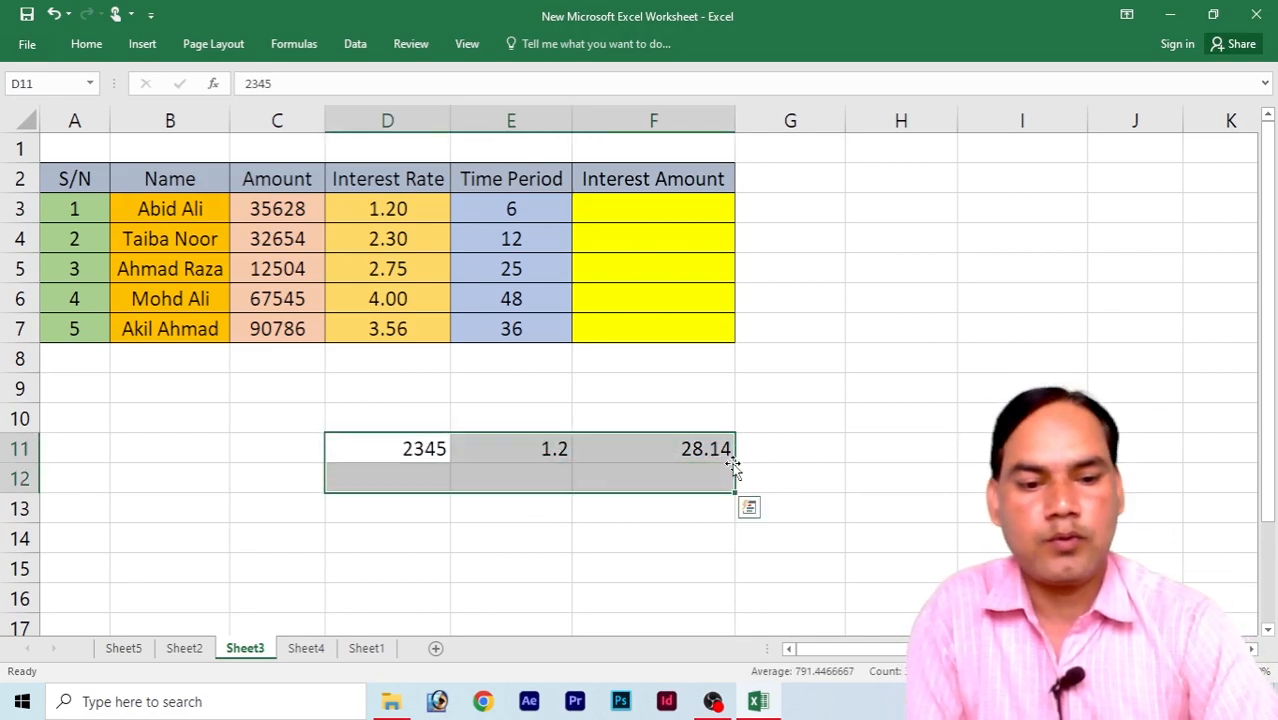
{"action": "key", "text": "Delete"}
{"action": "left_click", "coordinate": [873, 396]}
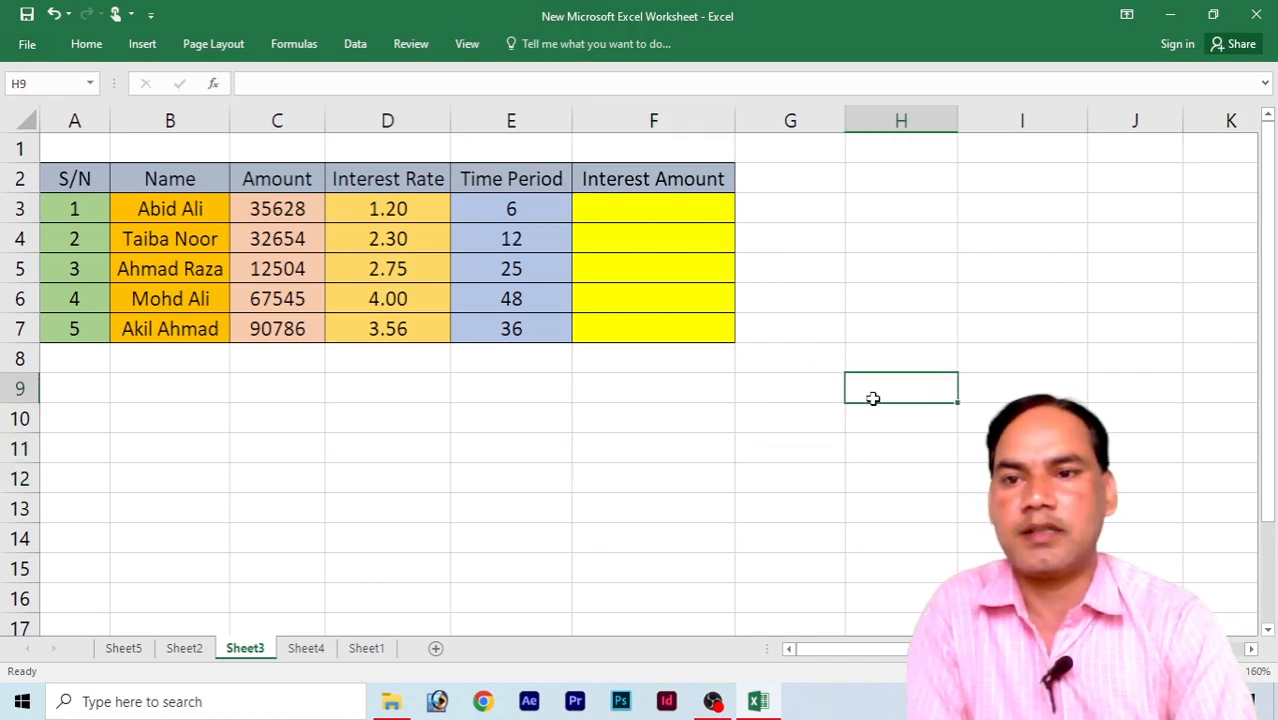
{"action": "left_click", "coordinate": [157, 210]}
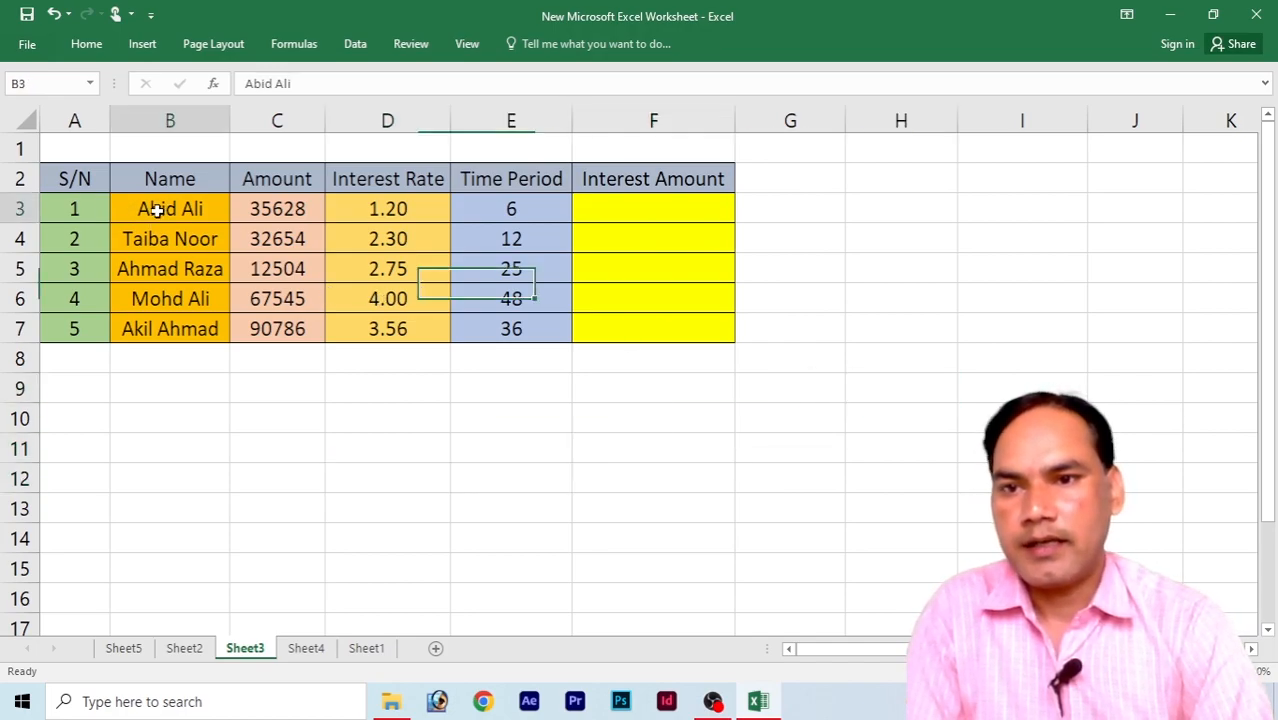
{"action": "left_click", "coordinate": [284, 180]}
{"action": "left_click", "coordinate": [290, 205]}
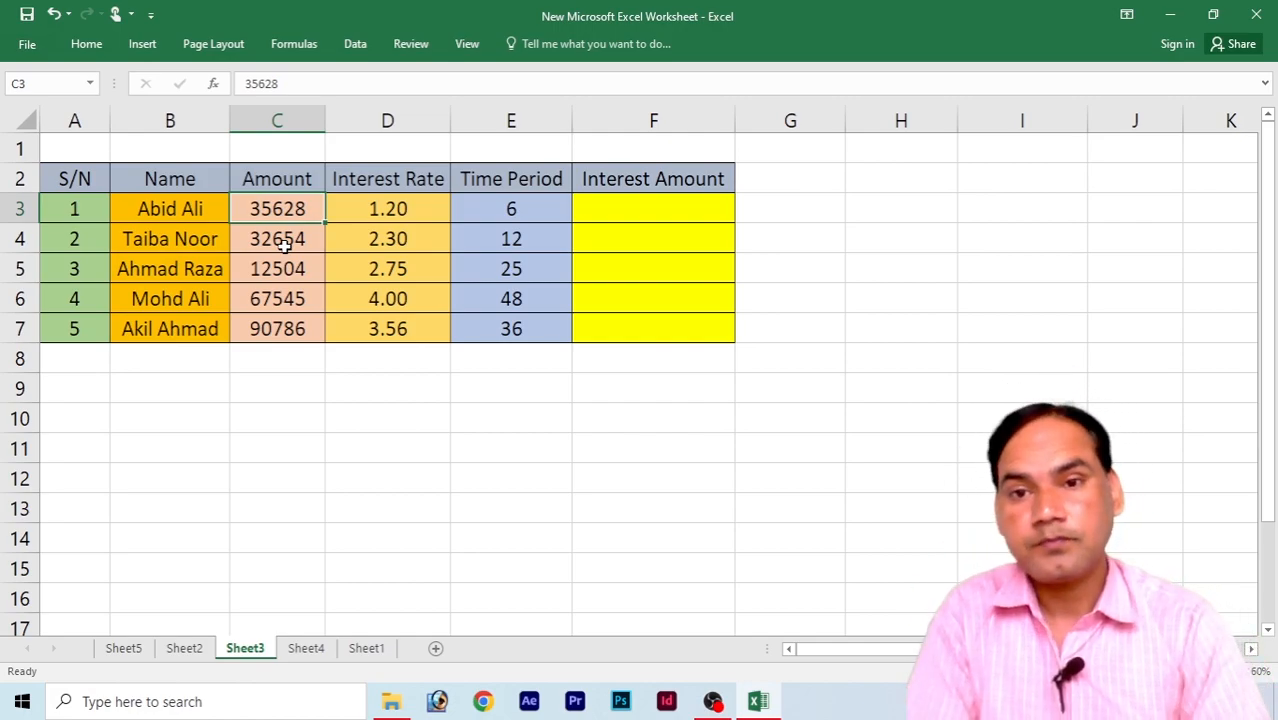
{"action": "left_click", "coordinate": [381, 203]}
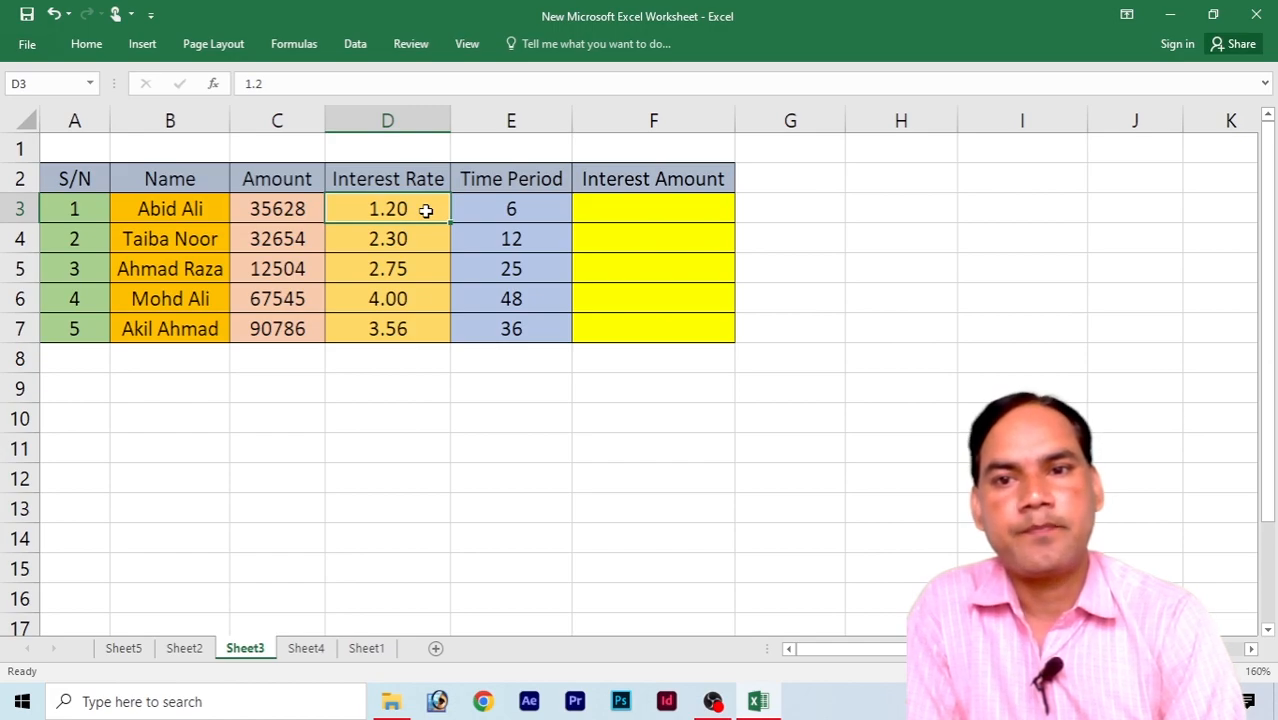
{"action": "left_click", "coordinate": [490, 204]}
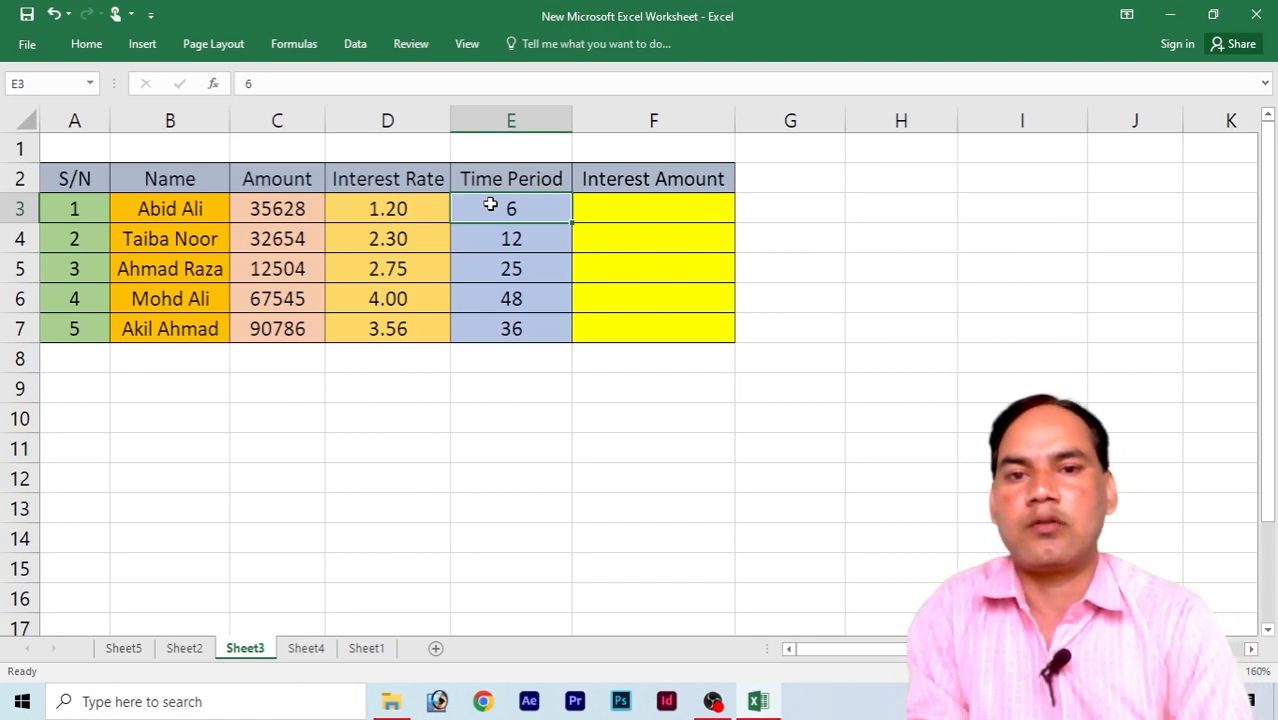
Calculate the first record's interest amount in F3 with the formula =C3*D3%.
{"action": "left_click", "coordinate": [618, 207]}
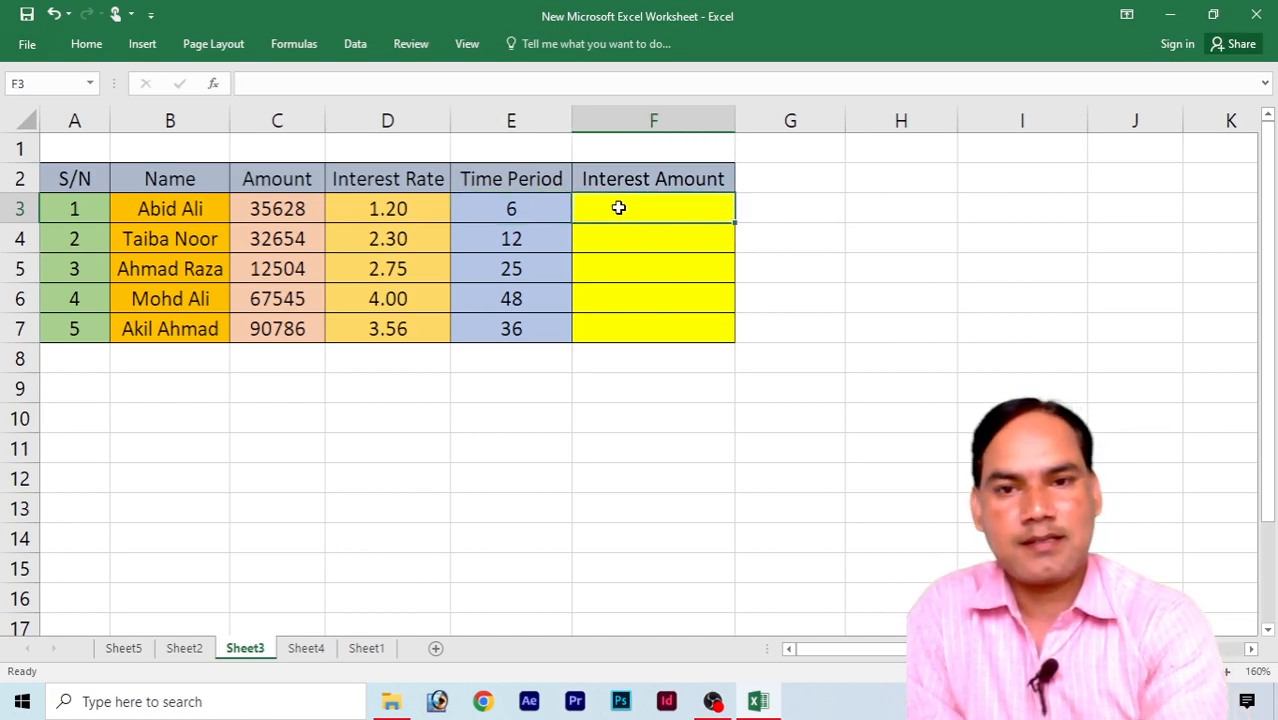
{"action": "type", "text": "="}
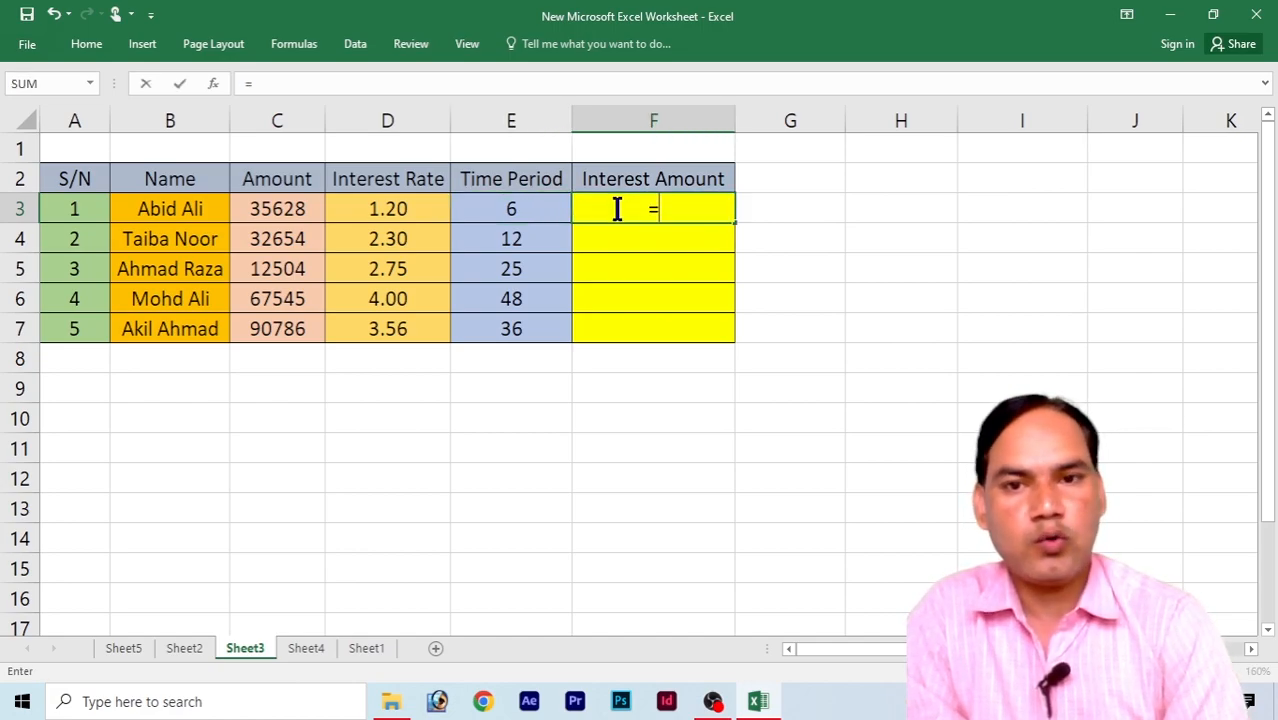
{"action": "left_click", "coordinate": [284, 208]}
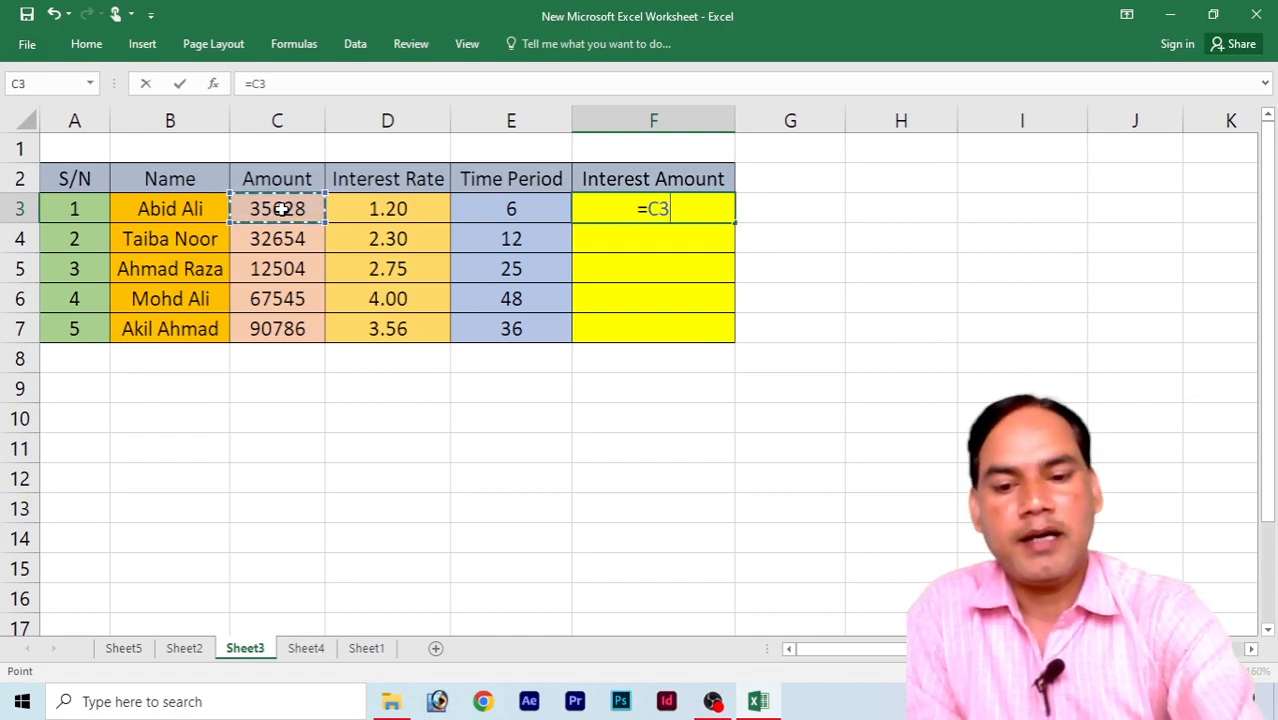
{"action": "type", "text": "*"}
{"action": "left_click", "coordinate": [396, 209]}
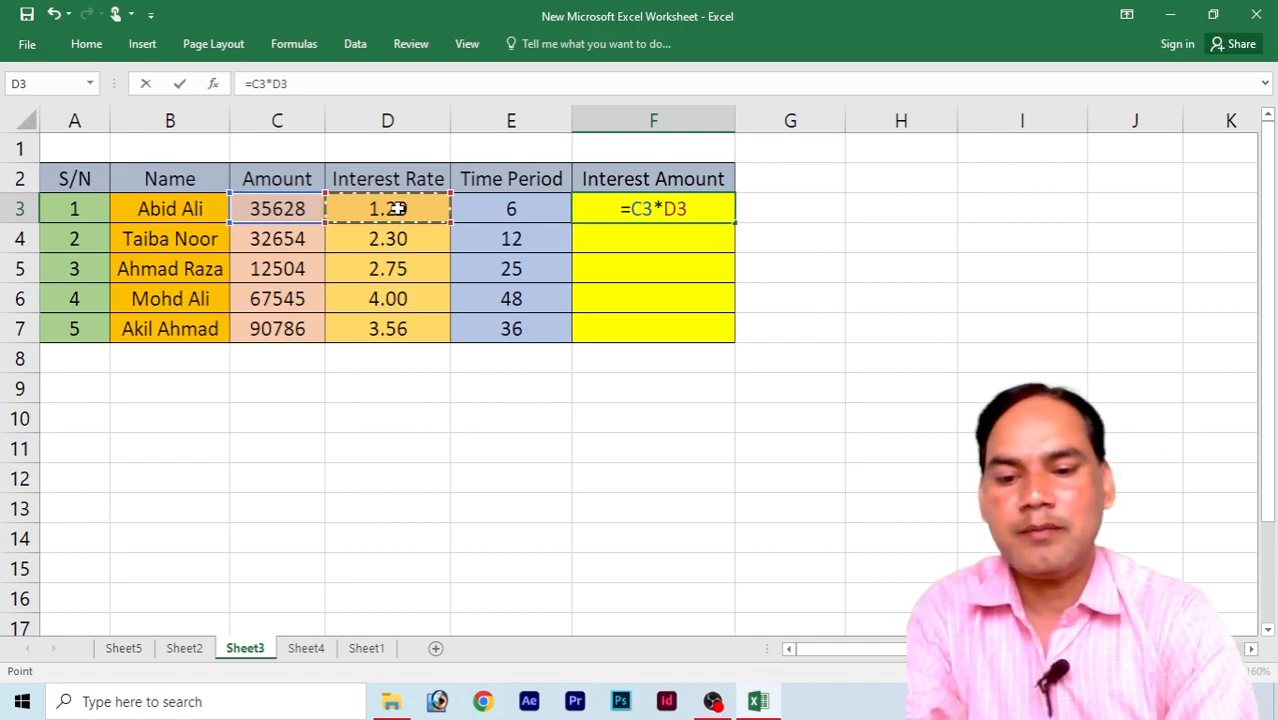
{"action": "type", "text": "%"}
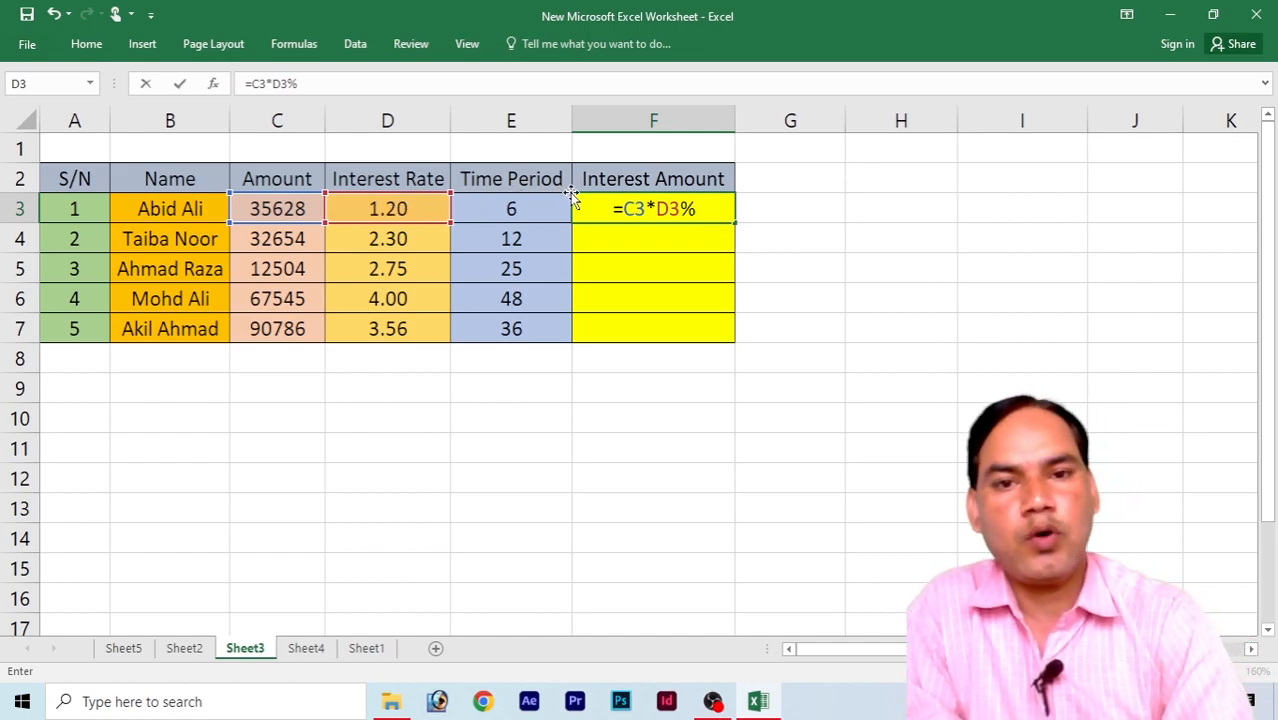
{"action": "key", "text": "Return"}
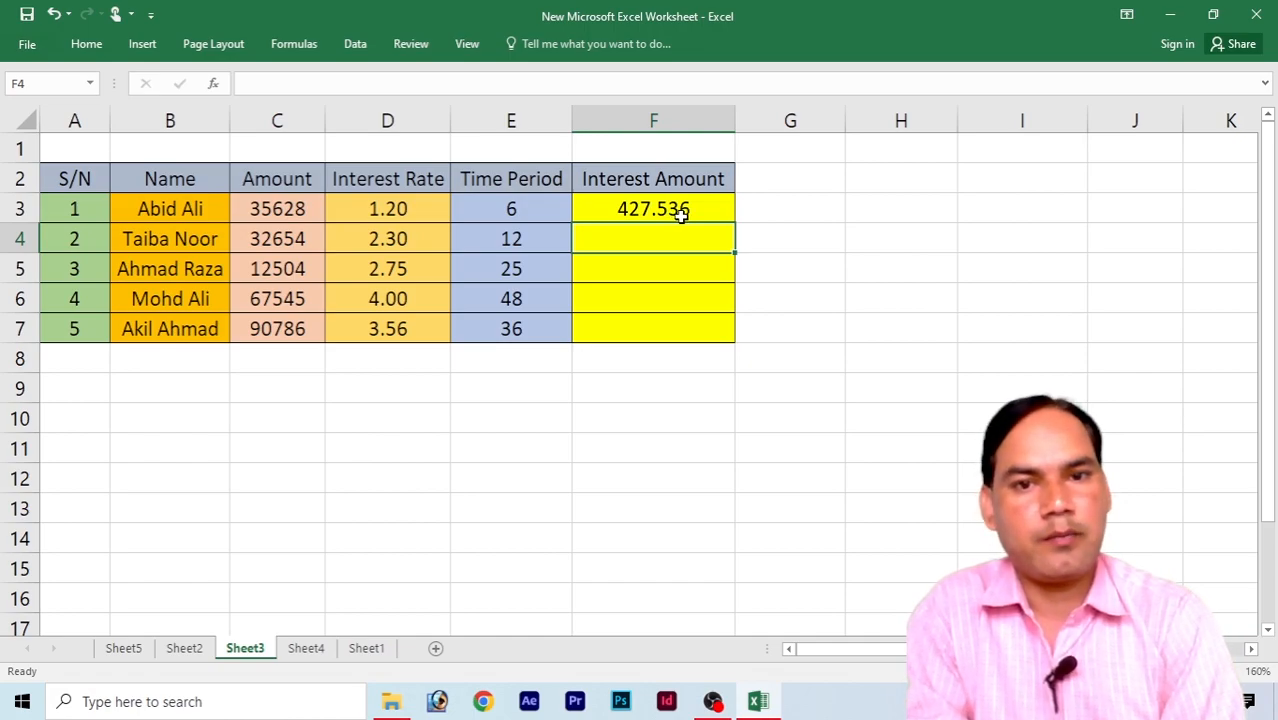
Inspect the interest formula in F3 alongside the time periods in E3 and E4.
{"action": "left_click", "coordinate": [645, 210]}
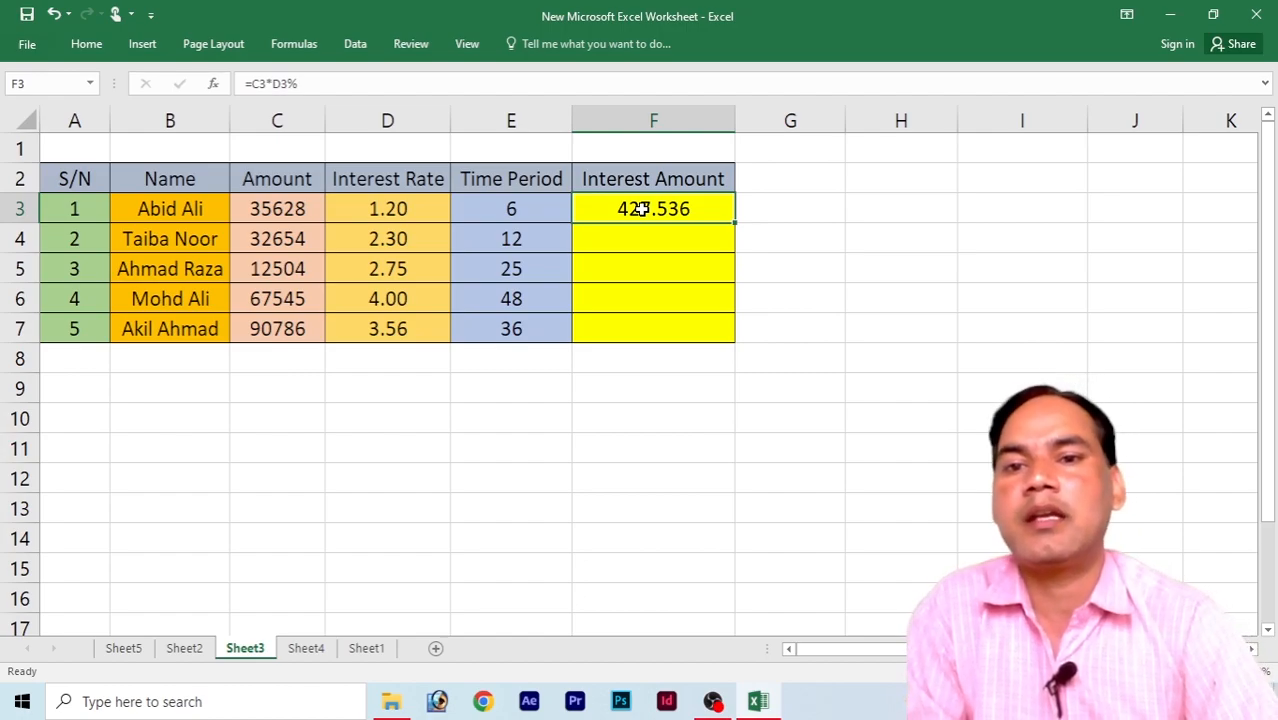
{"action": "left_click", "coordinate": [508, 210]}
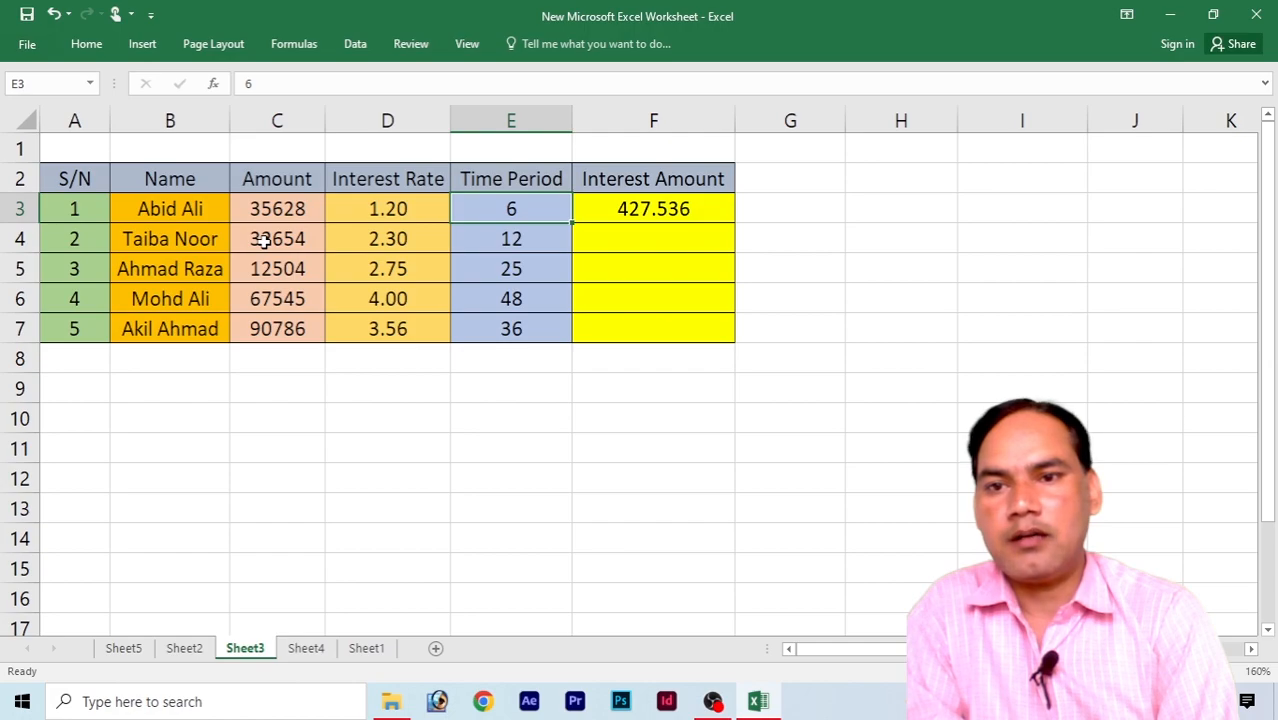
{"action": "left_click", "coordinate": [511, 239]}
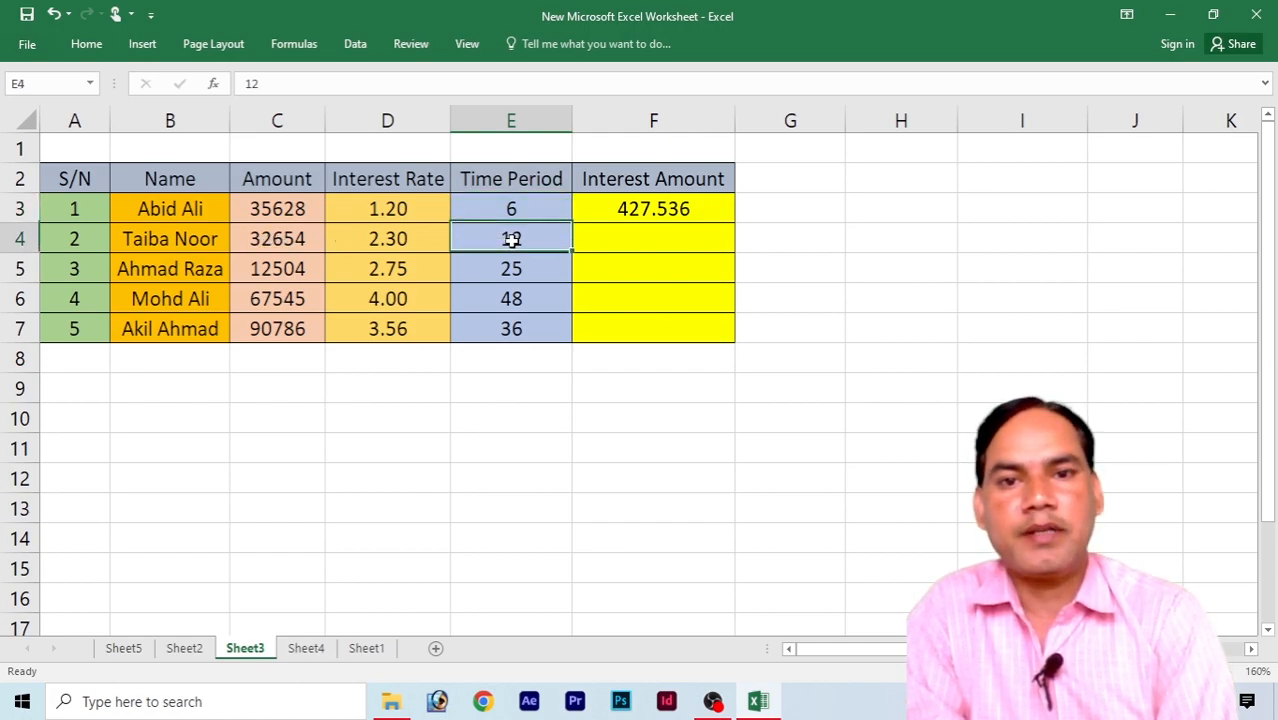
{"action": "double_click", "coordinate": [638, 211]}
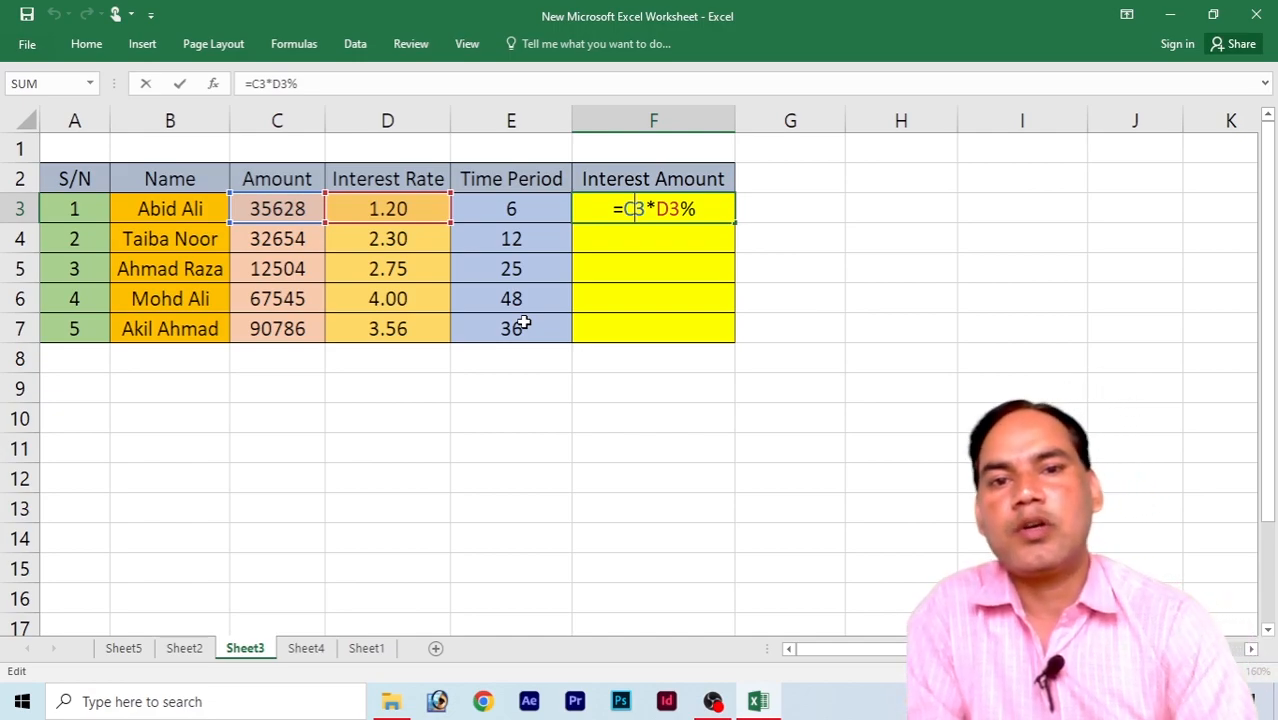
{"action": "key", "text": "Return"}
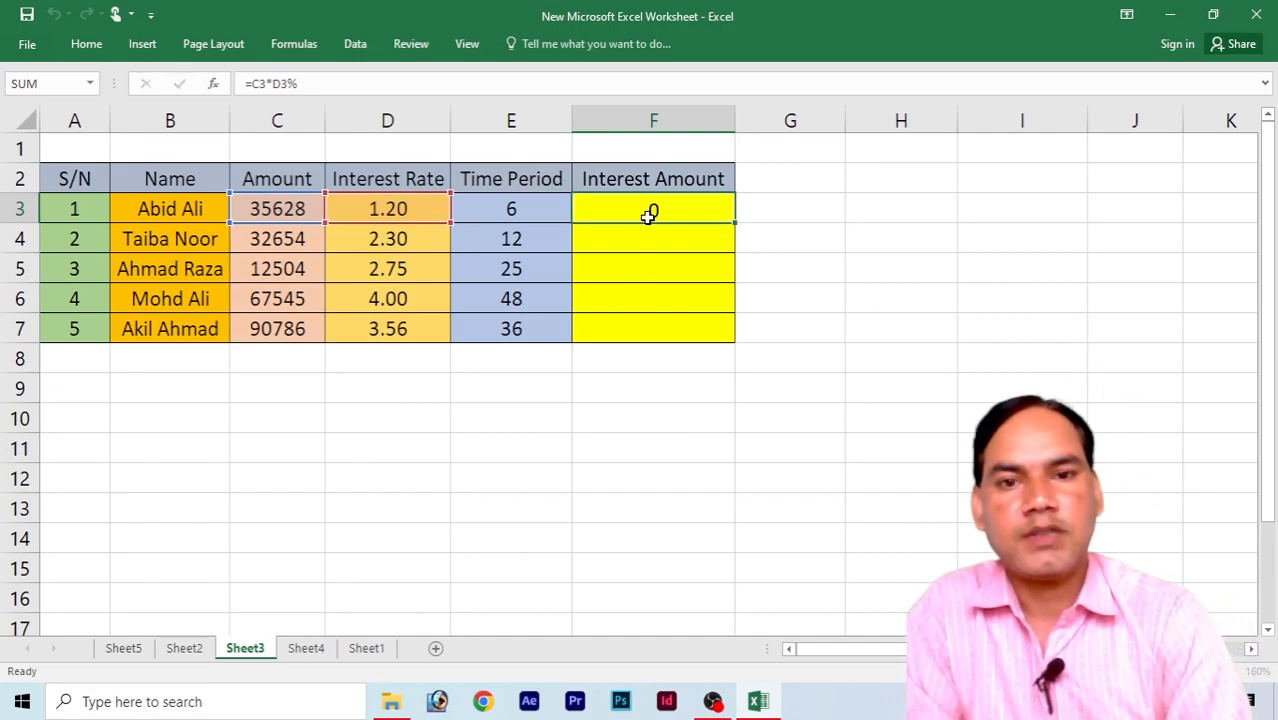
Fill the interest formula from F3 down through F7.
{"action": "left_click", "coordinate": [648, 216]}
{"action": "left_click_drag", "start_coordinate": [735, 226], "coordinate": [722, 336]}
{"action": "left_click", "coordinate": [814, 319]}
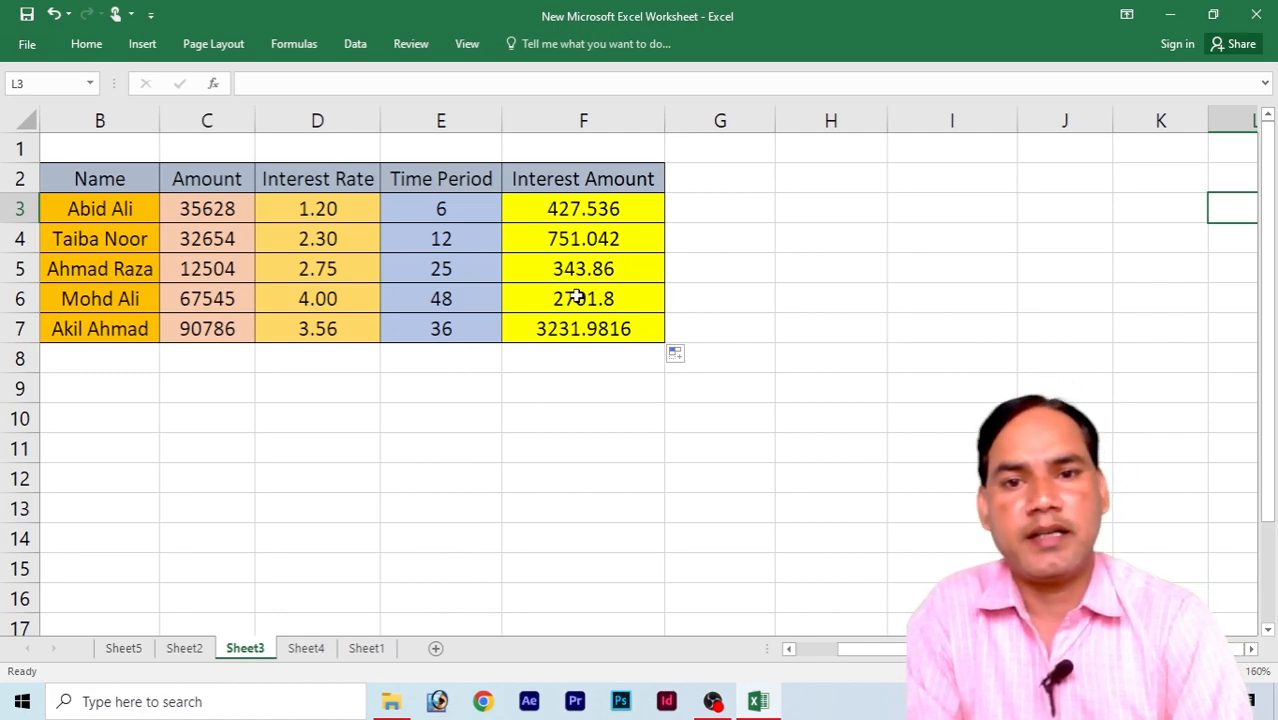
Include the time period in the first record's interest amount by editing F3 to =(C3*D3%)*E3.
{"action": "left_click", "coordinate": [788, 648]}
{"action": "left_click", "coordinate": [642, 212]}
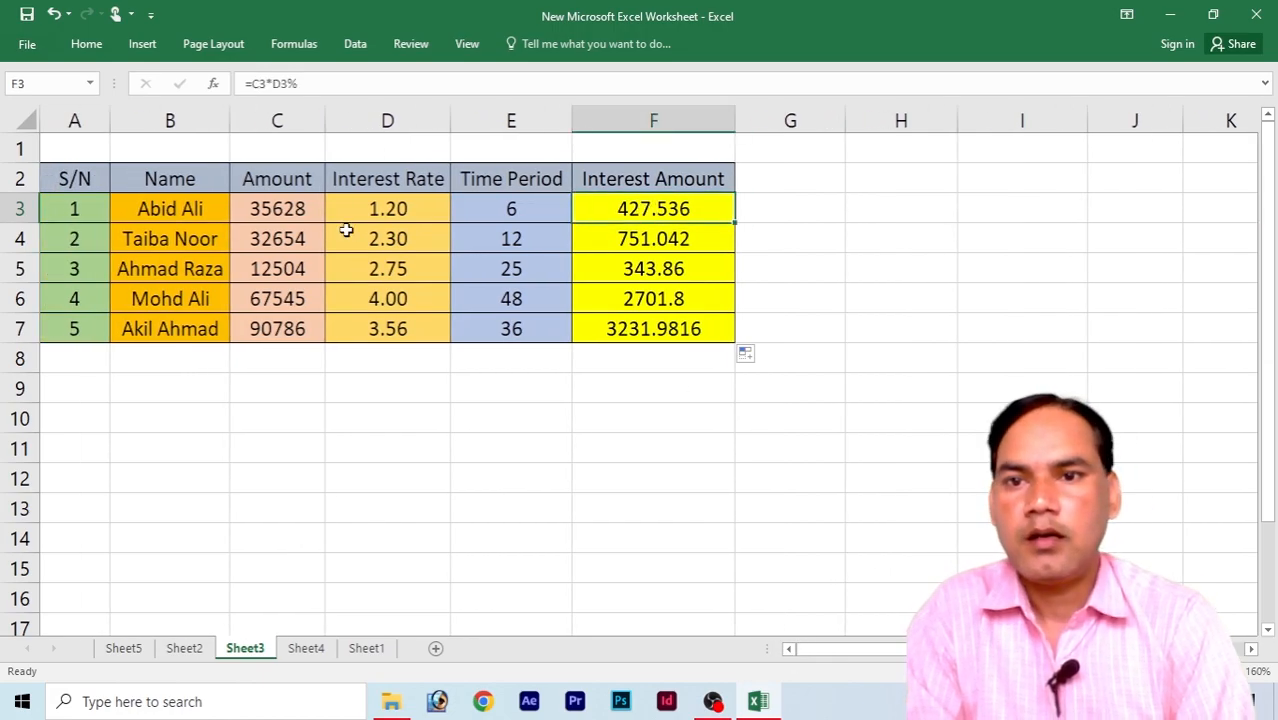
{"action": "left_click", "coordinate": [527, 205]}
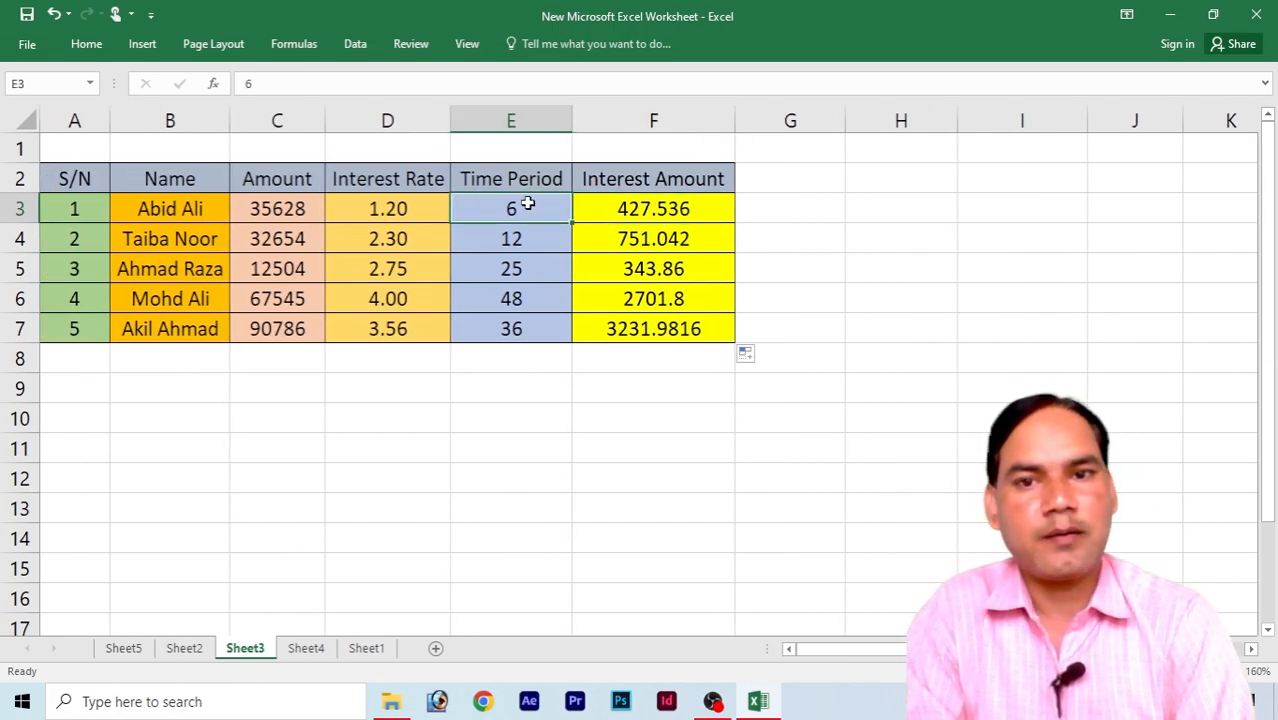
{"action": "double_click", "coordinate": [652, 210]}
{"action": "left_click", "coordinate": [627, 207]}
{"action": "type", "text": "("}
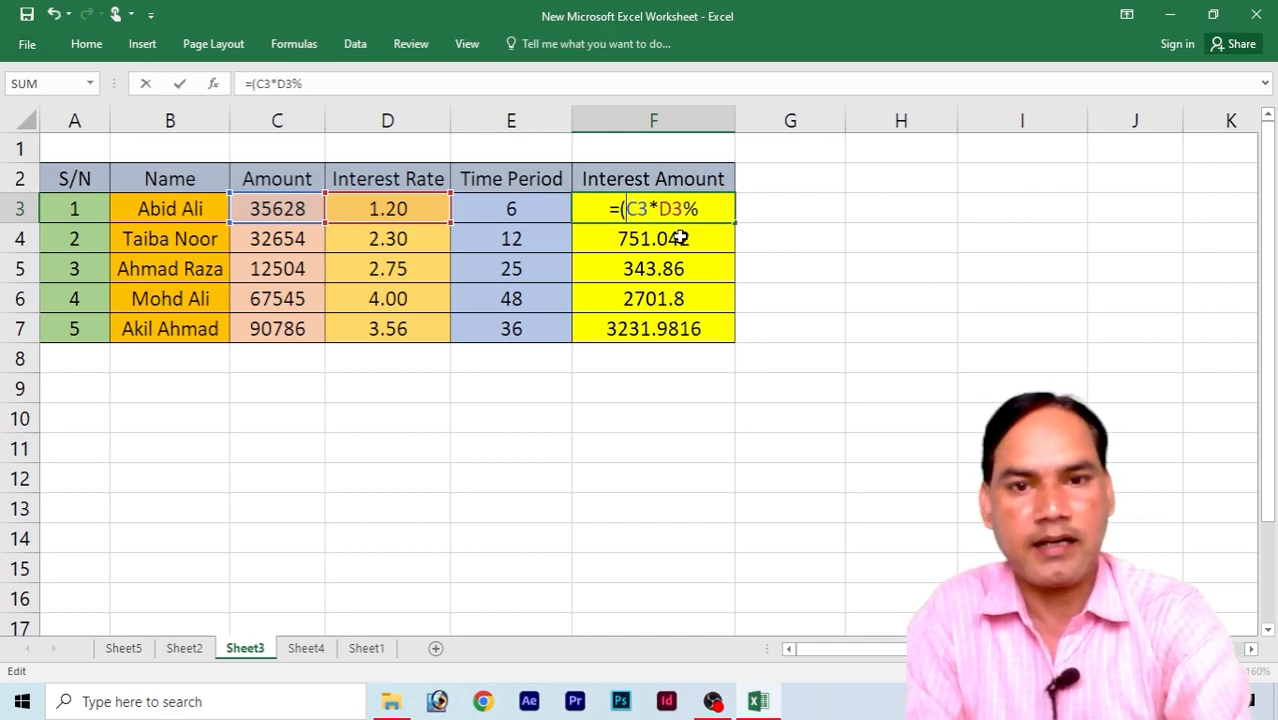
{"action": "double_click", "coordinate": [702, 209]}
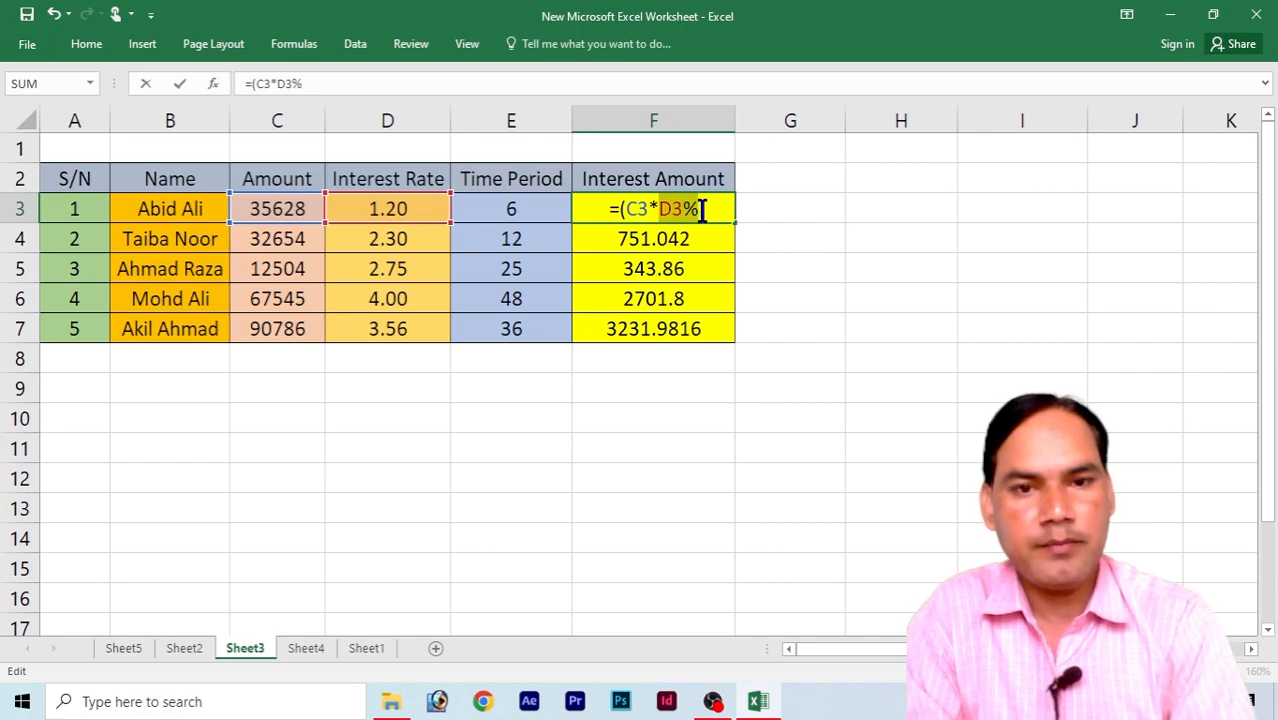
{"action": "left_click", "coordinate": [702, 209]}
{"action": "type", "text": ")"}
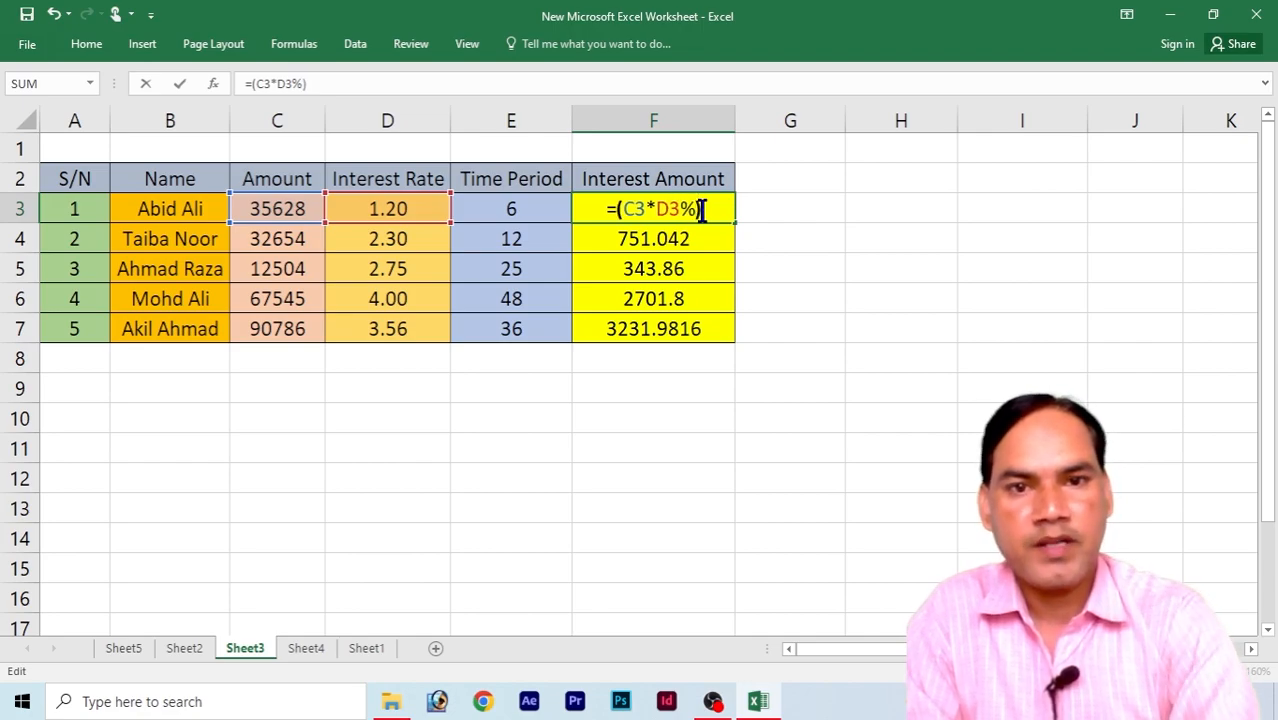
{"action": "type", "text": "*"}
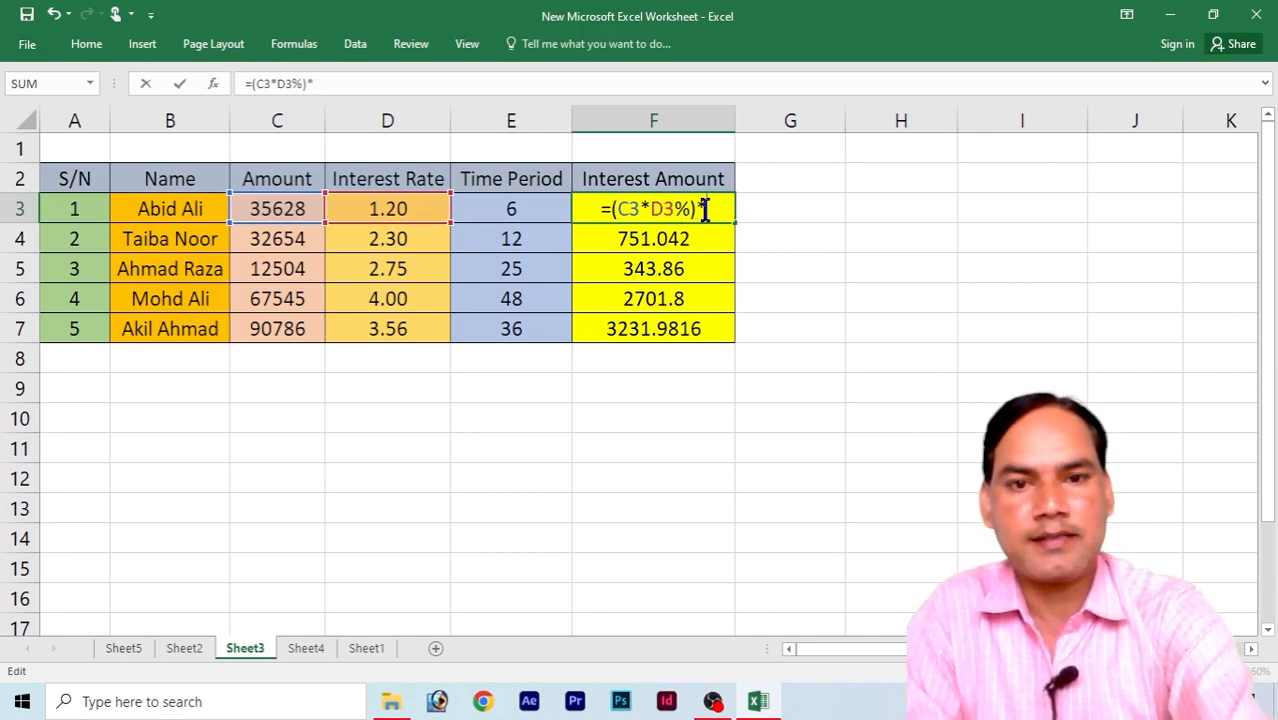
{"action": "left_click", "coordinate": [510, 208]}
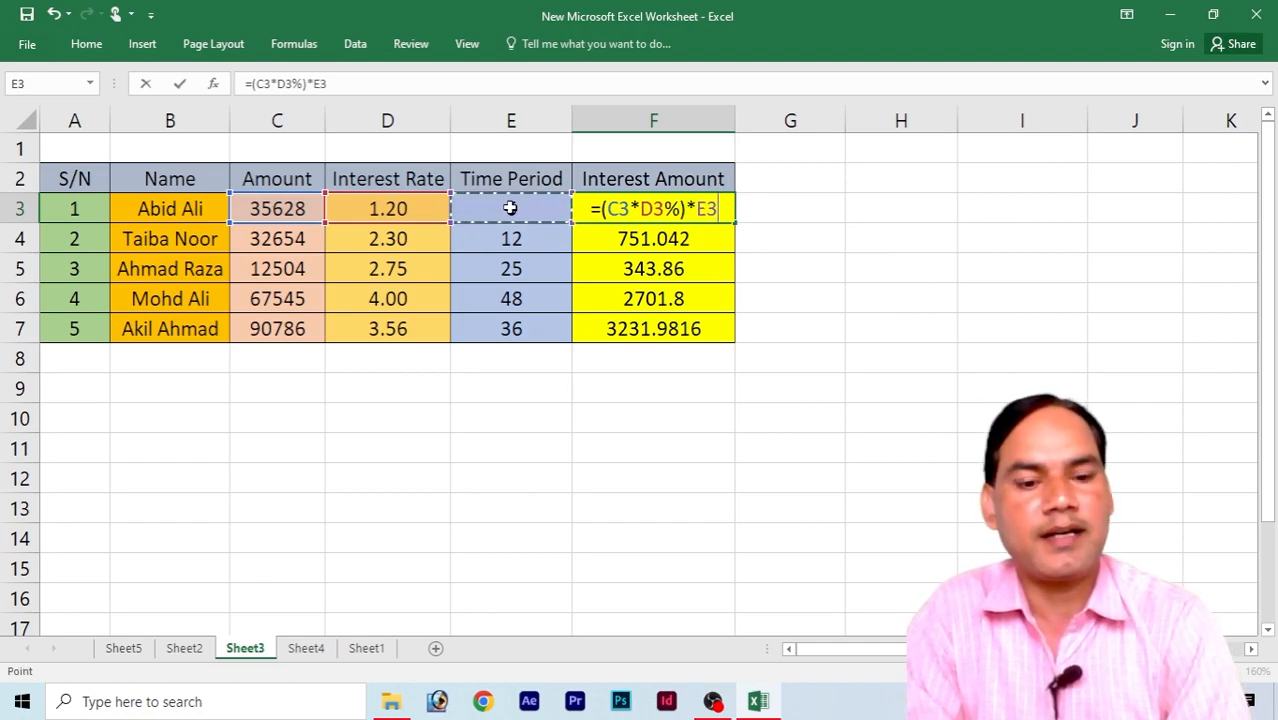
{"action": "key", "text": "Return"}
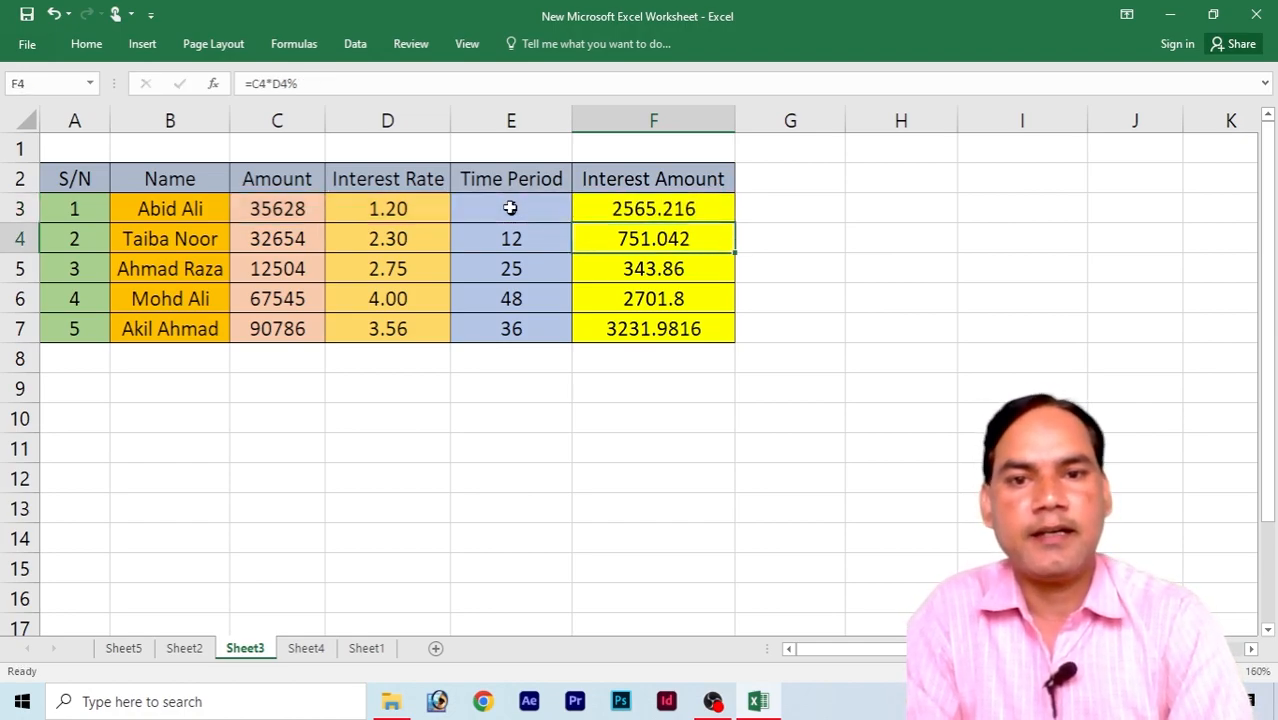
Copy the revised formula that includes the time period from F3 down through F7.
{"action": "left_click", "coordinate": [674, 212]}
{"action": "left_click_drag", "start_coordinate": [735, 223], "coordinate": [727, 345]}
{"action": "left_click", "coordinate": [824, 289]}
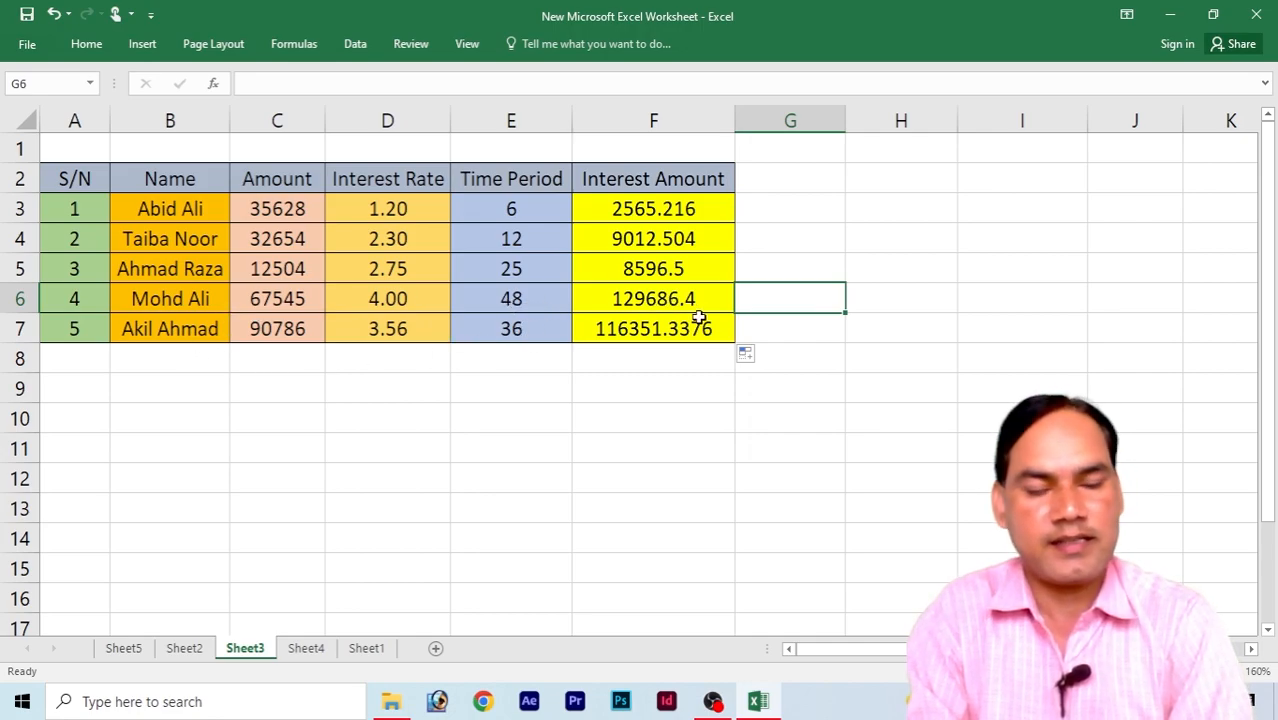
{"action": "left_click", "coordinate": [825, 245]}
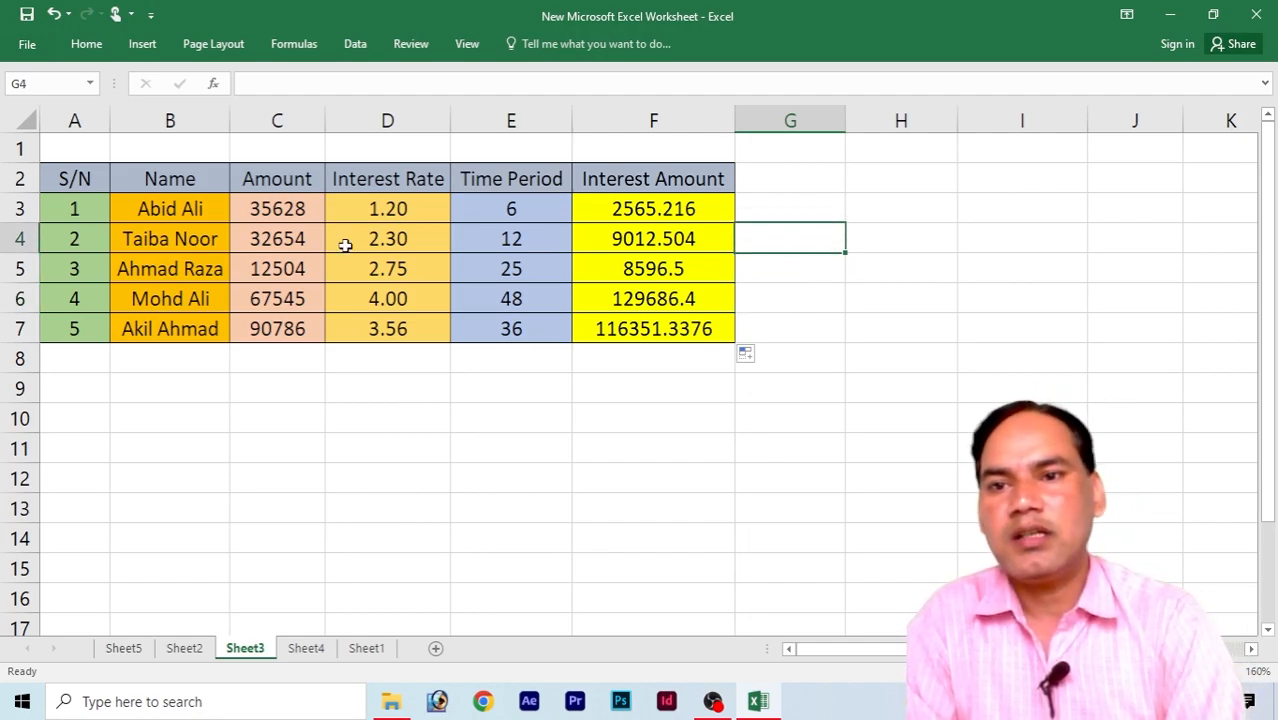
Change the time period to 7 in E3 and to 24 in E4.
{"action": "left_click", "coordinate": [522, 213]}
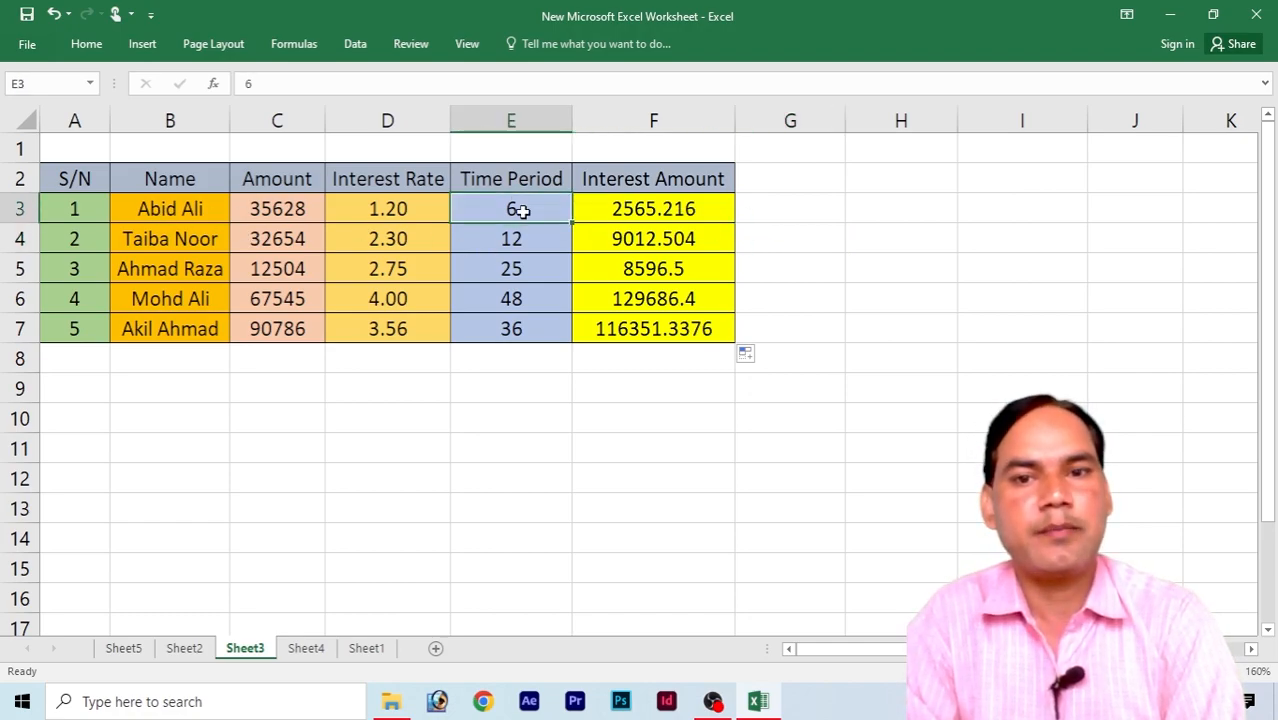
{"action": "type", "text": "7"}
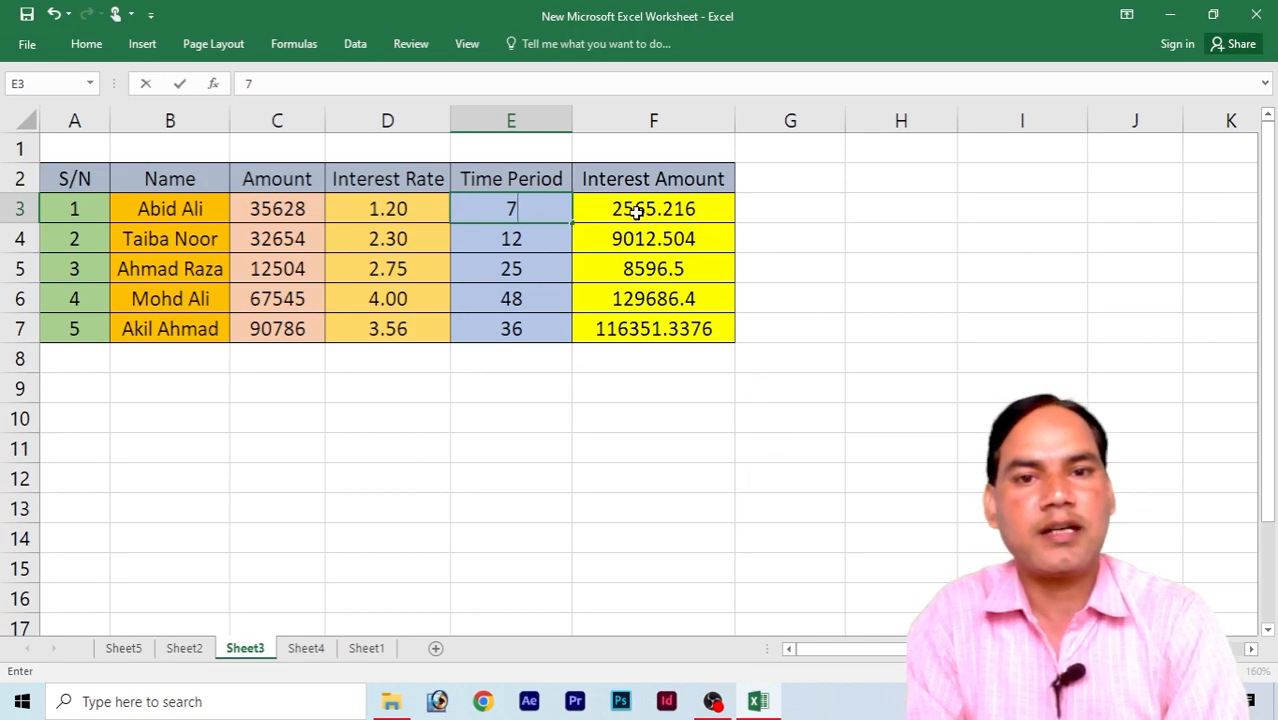
{"action": "left_click", "coordinate": [822, 290]}
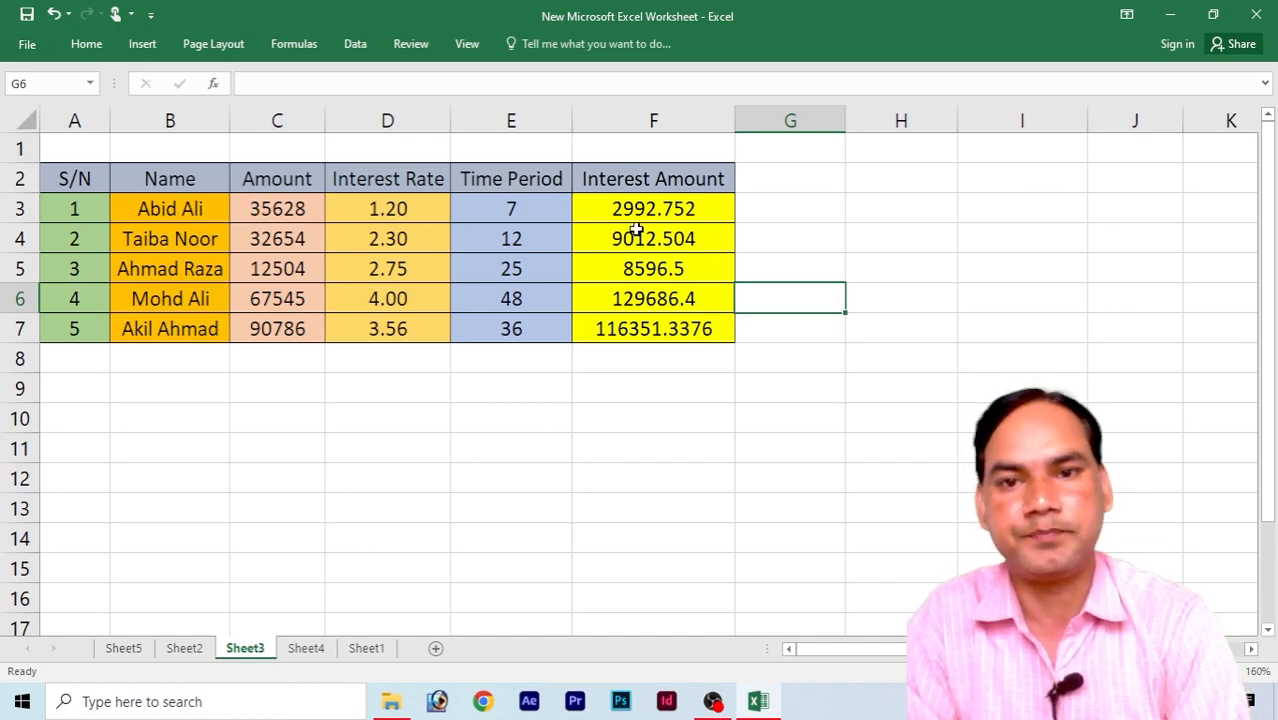
{"action": "left_click", "coordinate": [515, 239]}
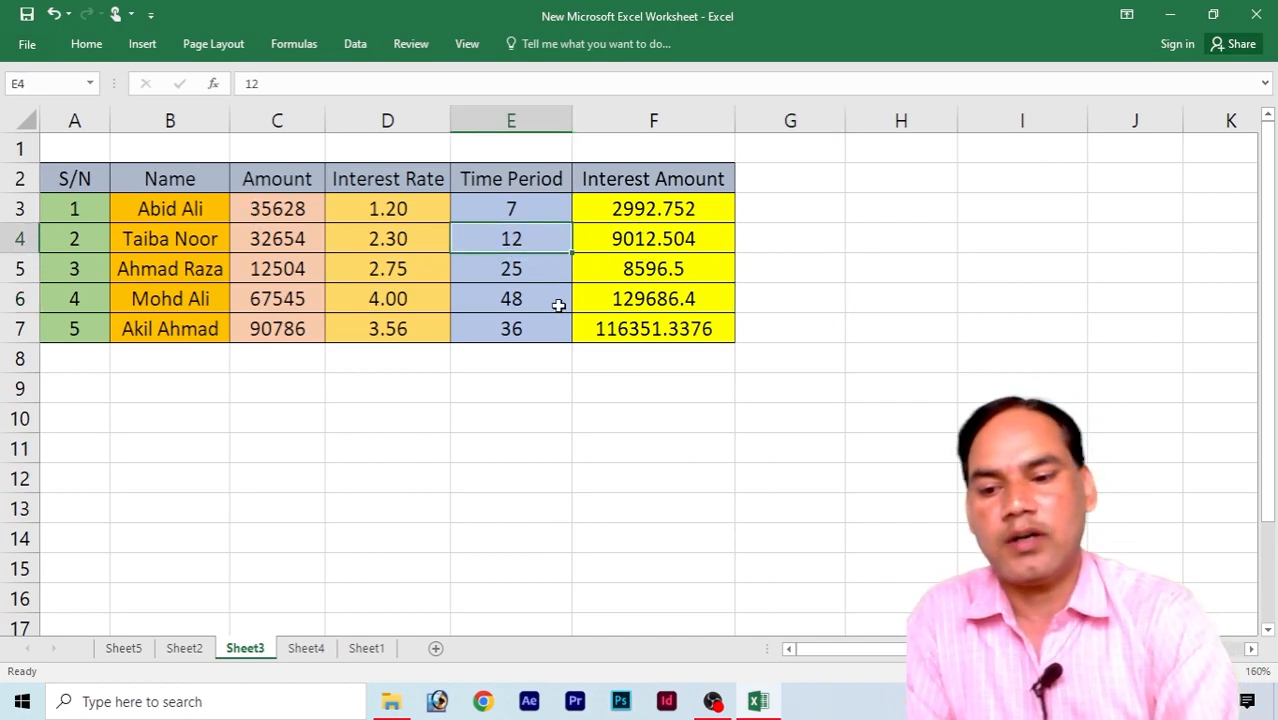
{"action": "type", "text": "24"}
{"action": "left_click", "coordinate": [594, 402]}
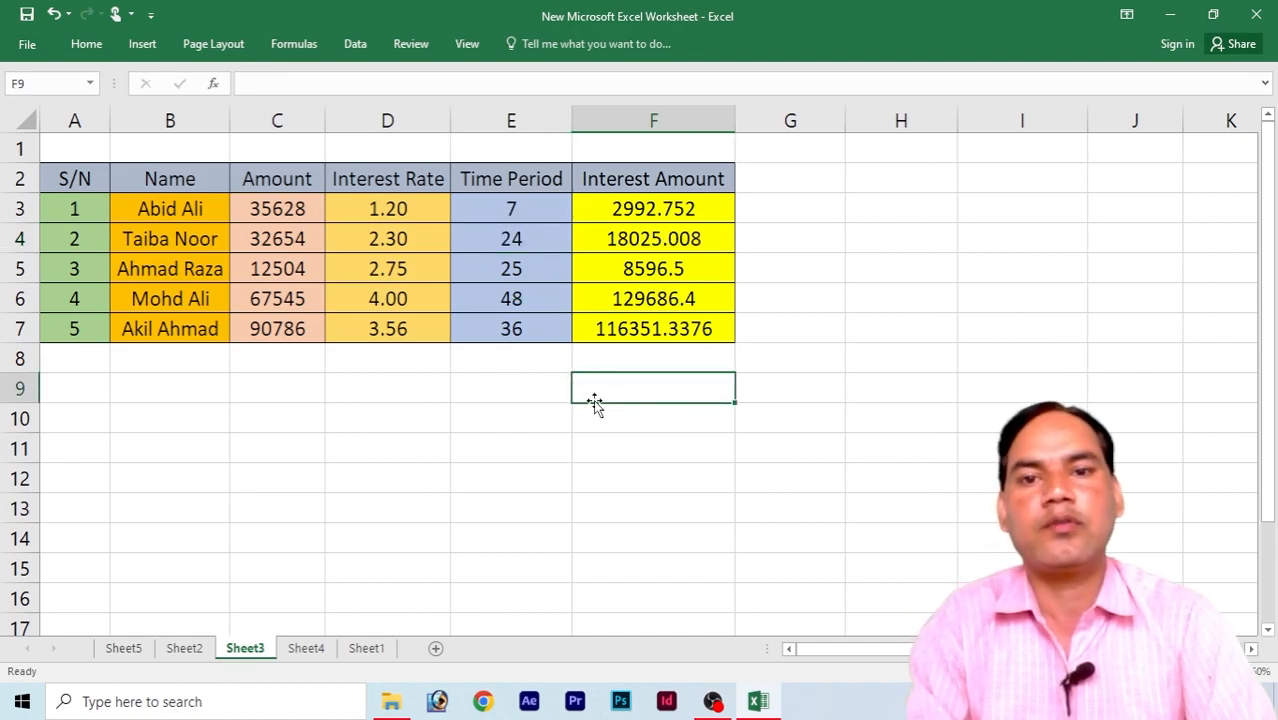